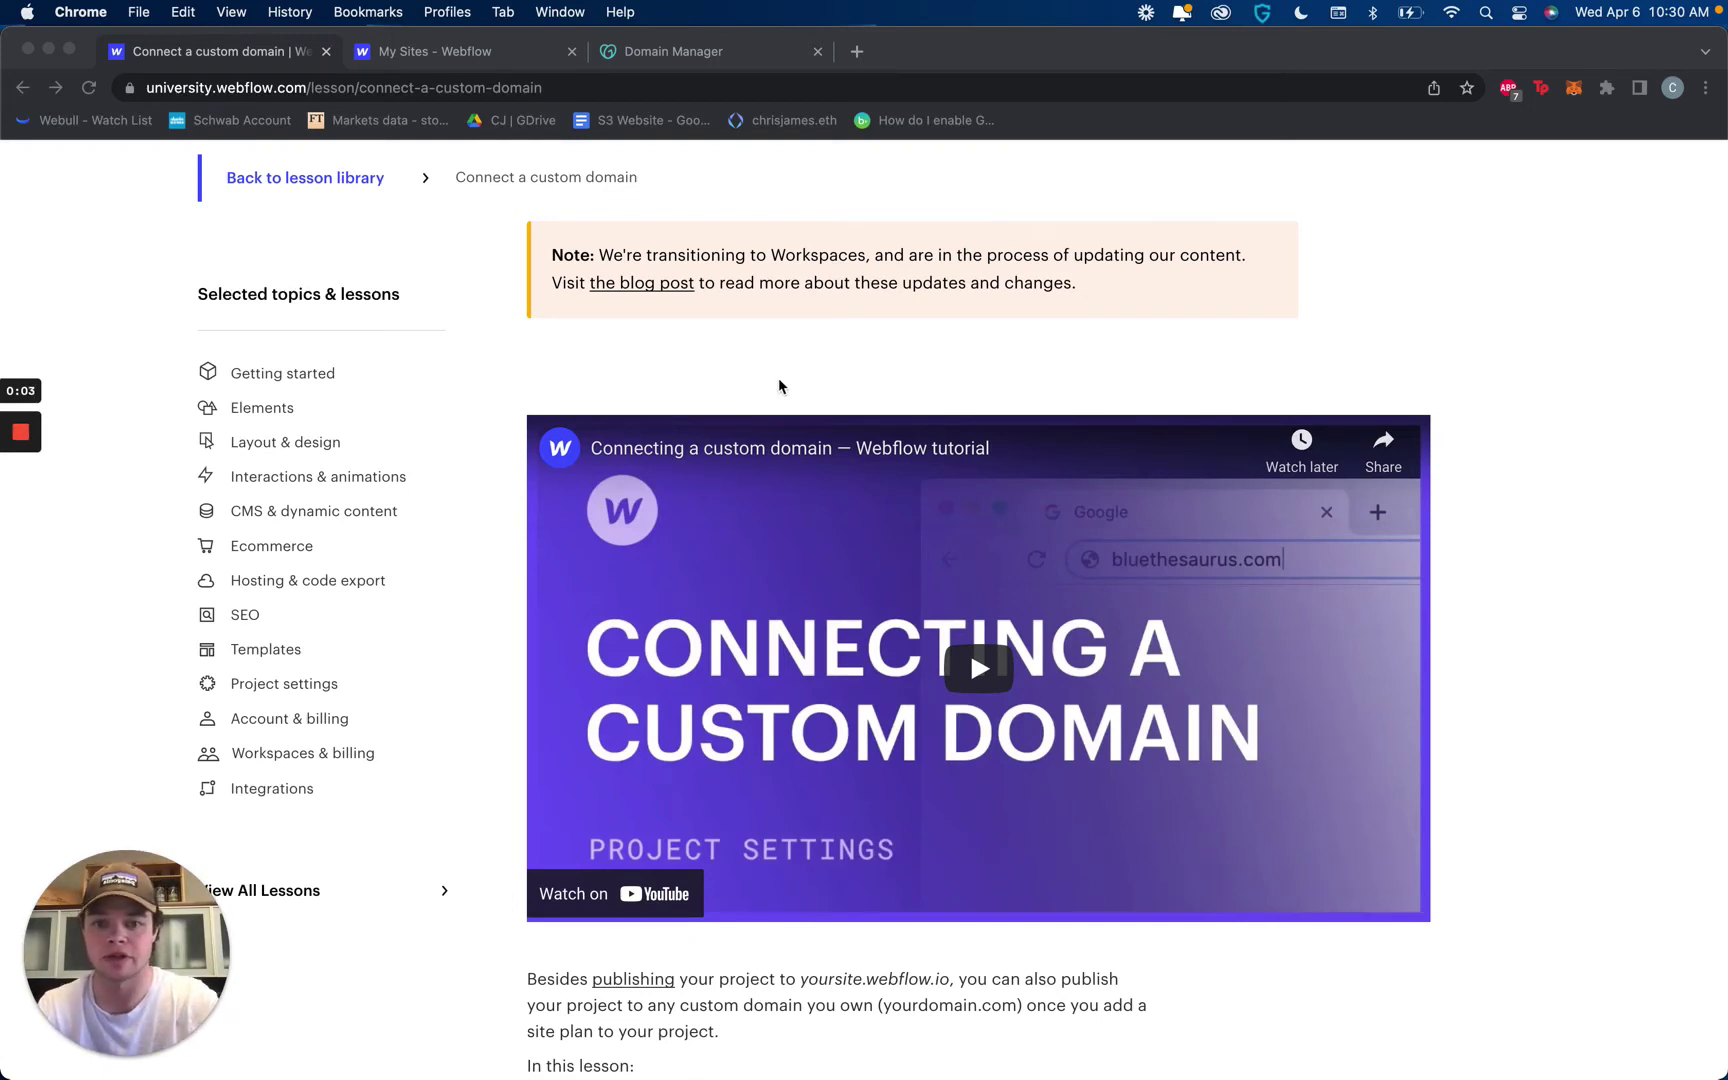
Step: Look through the Webflow University lesson on connecting a custom domain, including its A record, CNAME record and default URL sections
scroll(780, 390, "up", 2)
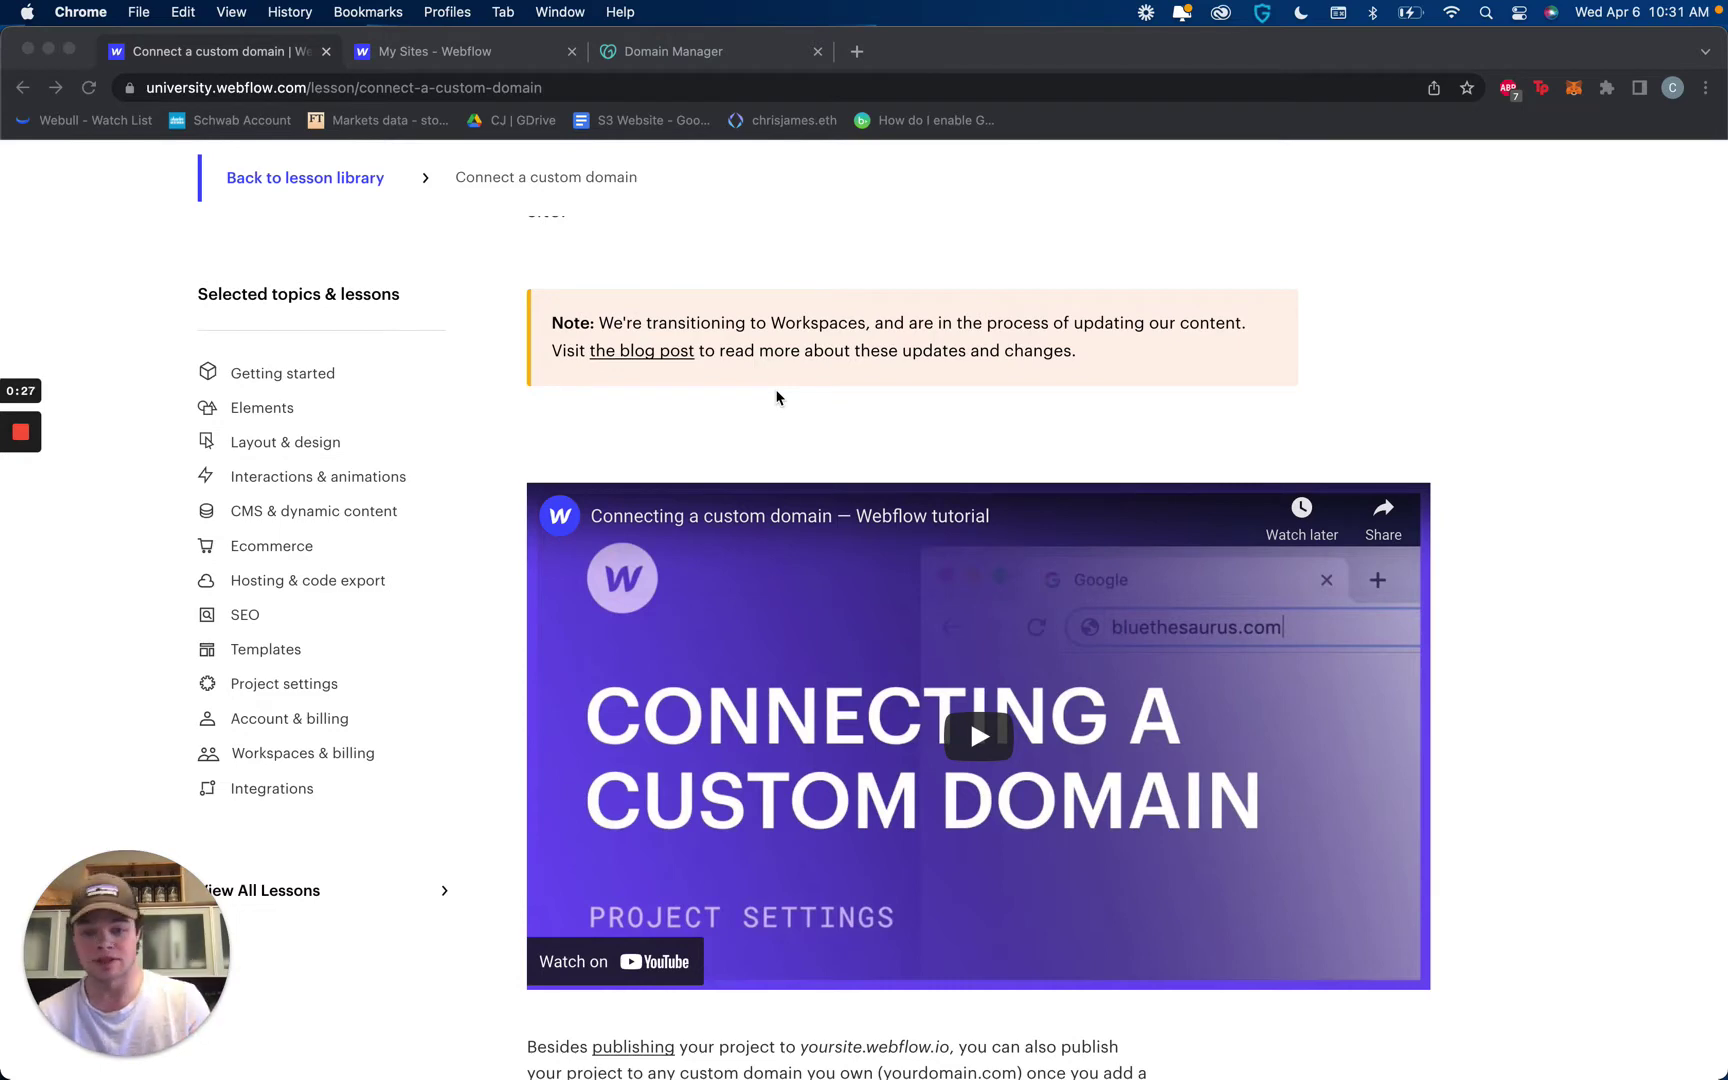
scroll(698, 428, "up", 5)
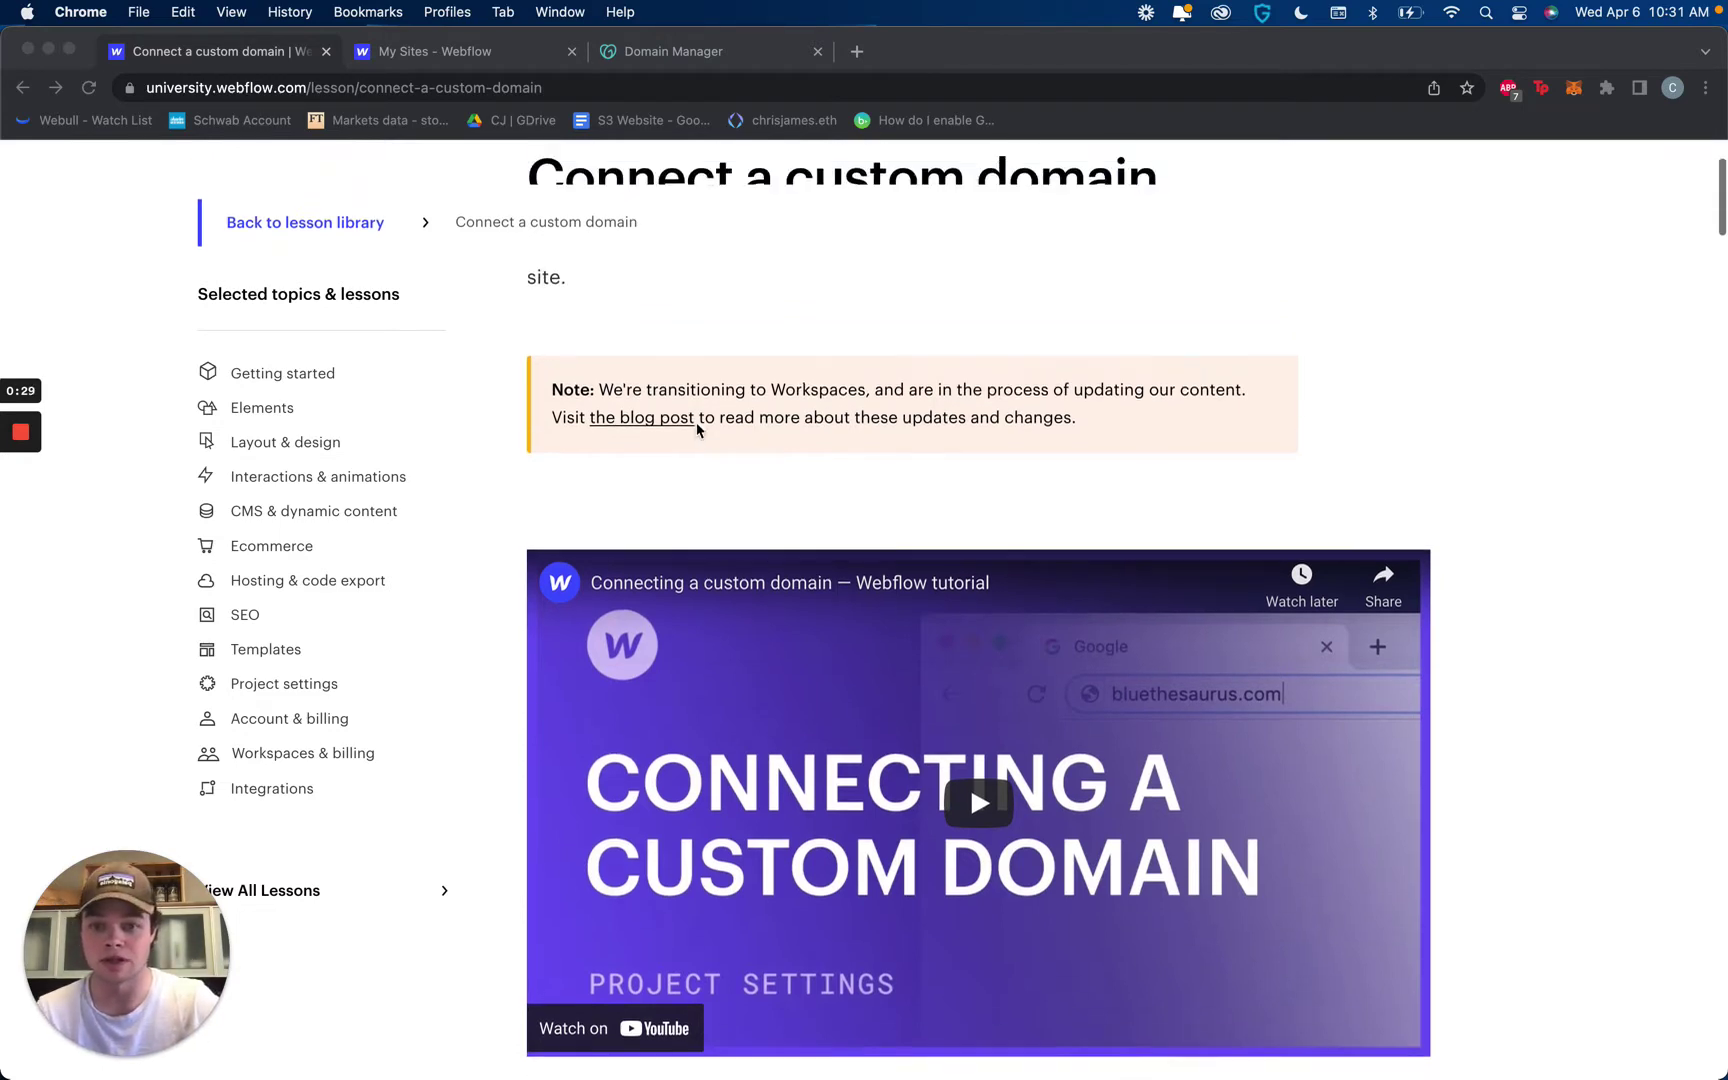
scroll(971, 500, "down", 5)
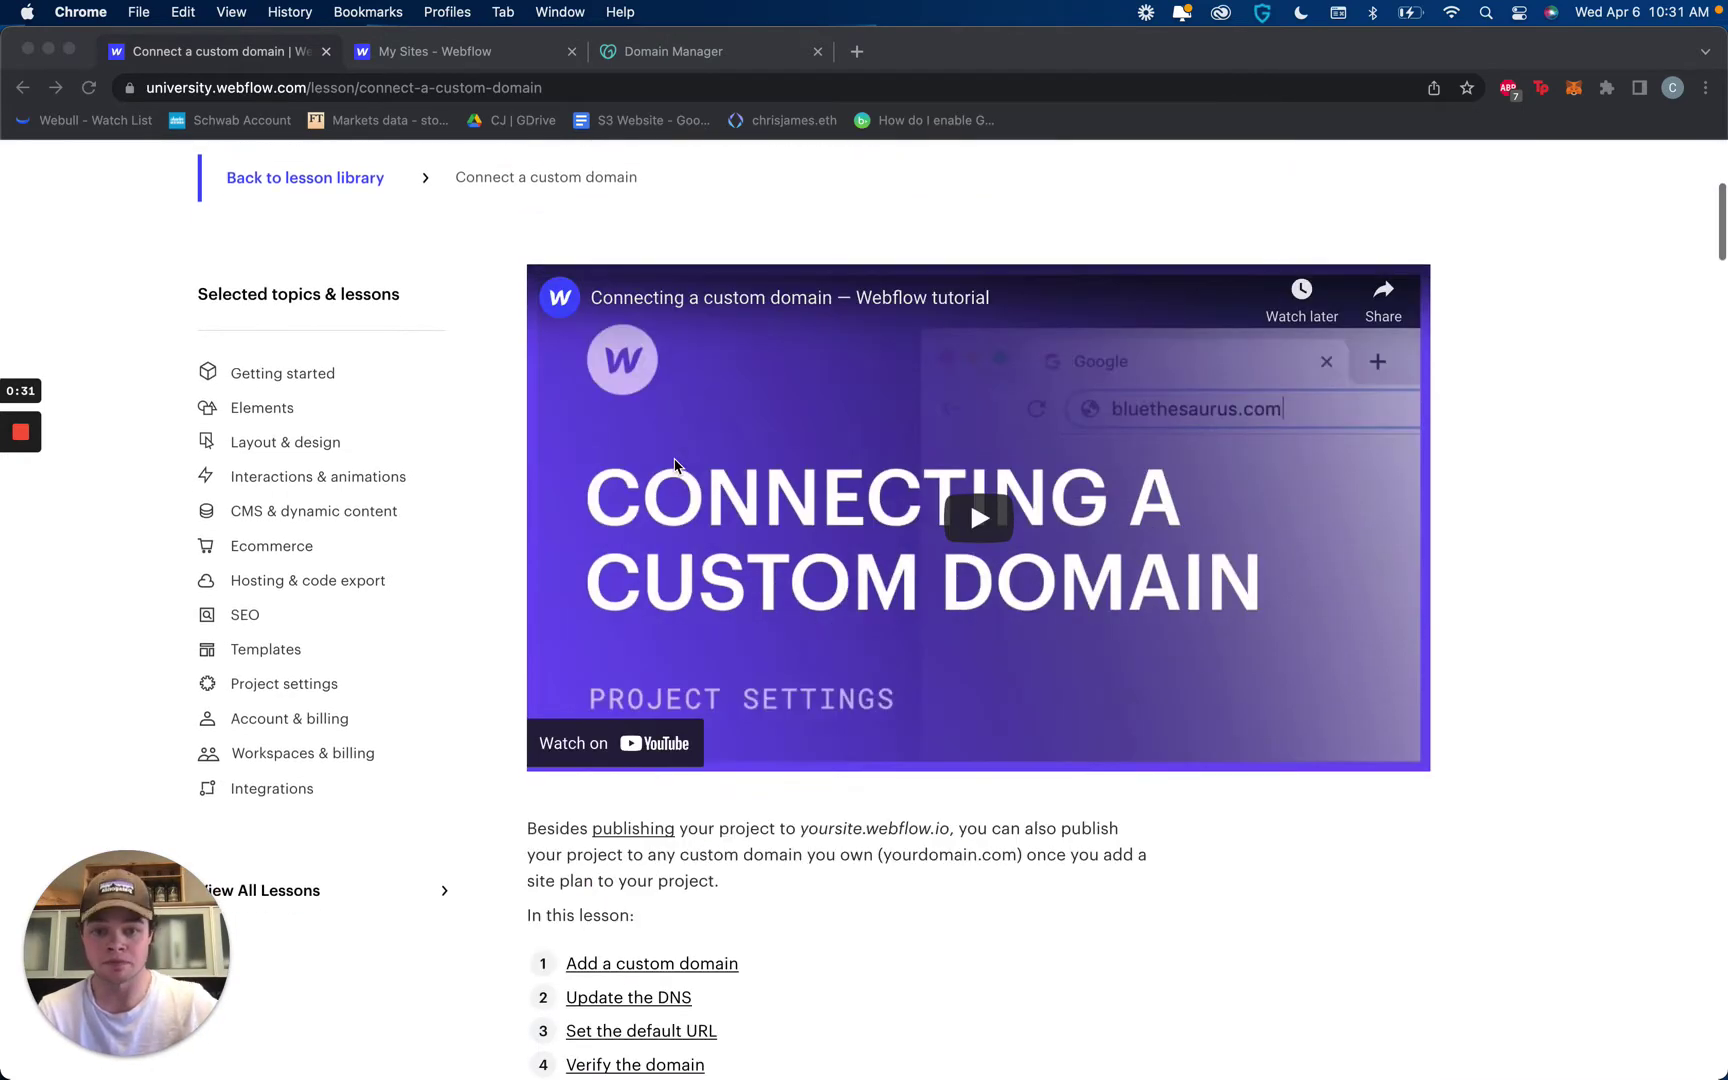
scroll(817, 444, "up", 5)
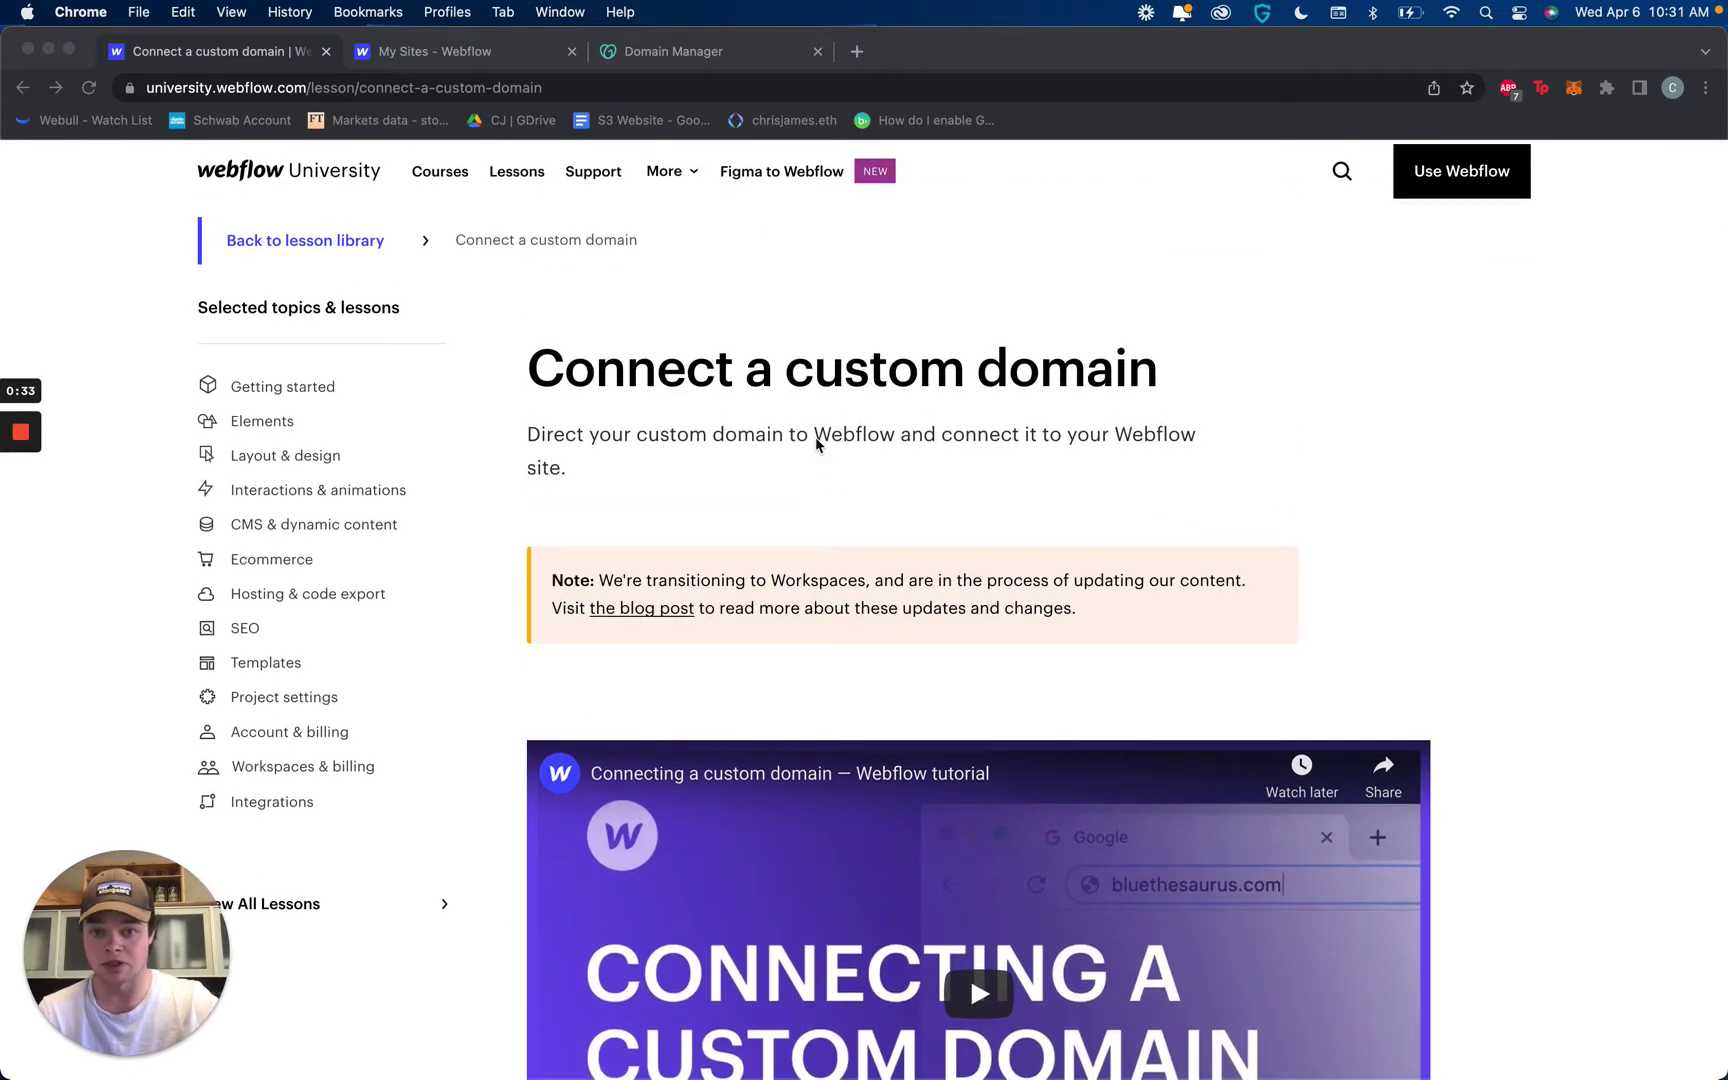
scroll(815, 442, "down", 5)
left_click(366, 95)
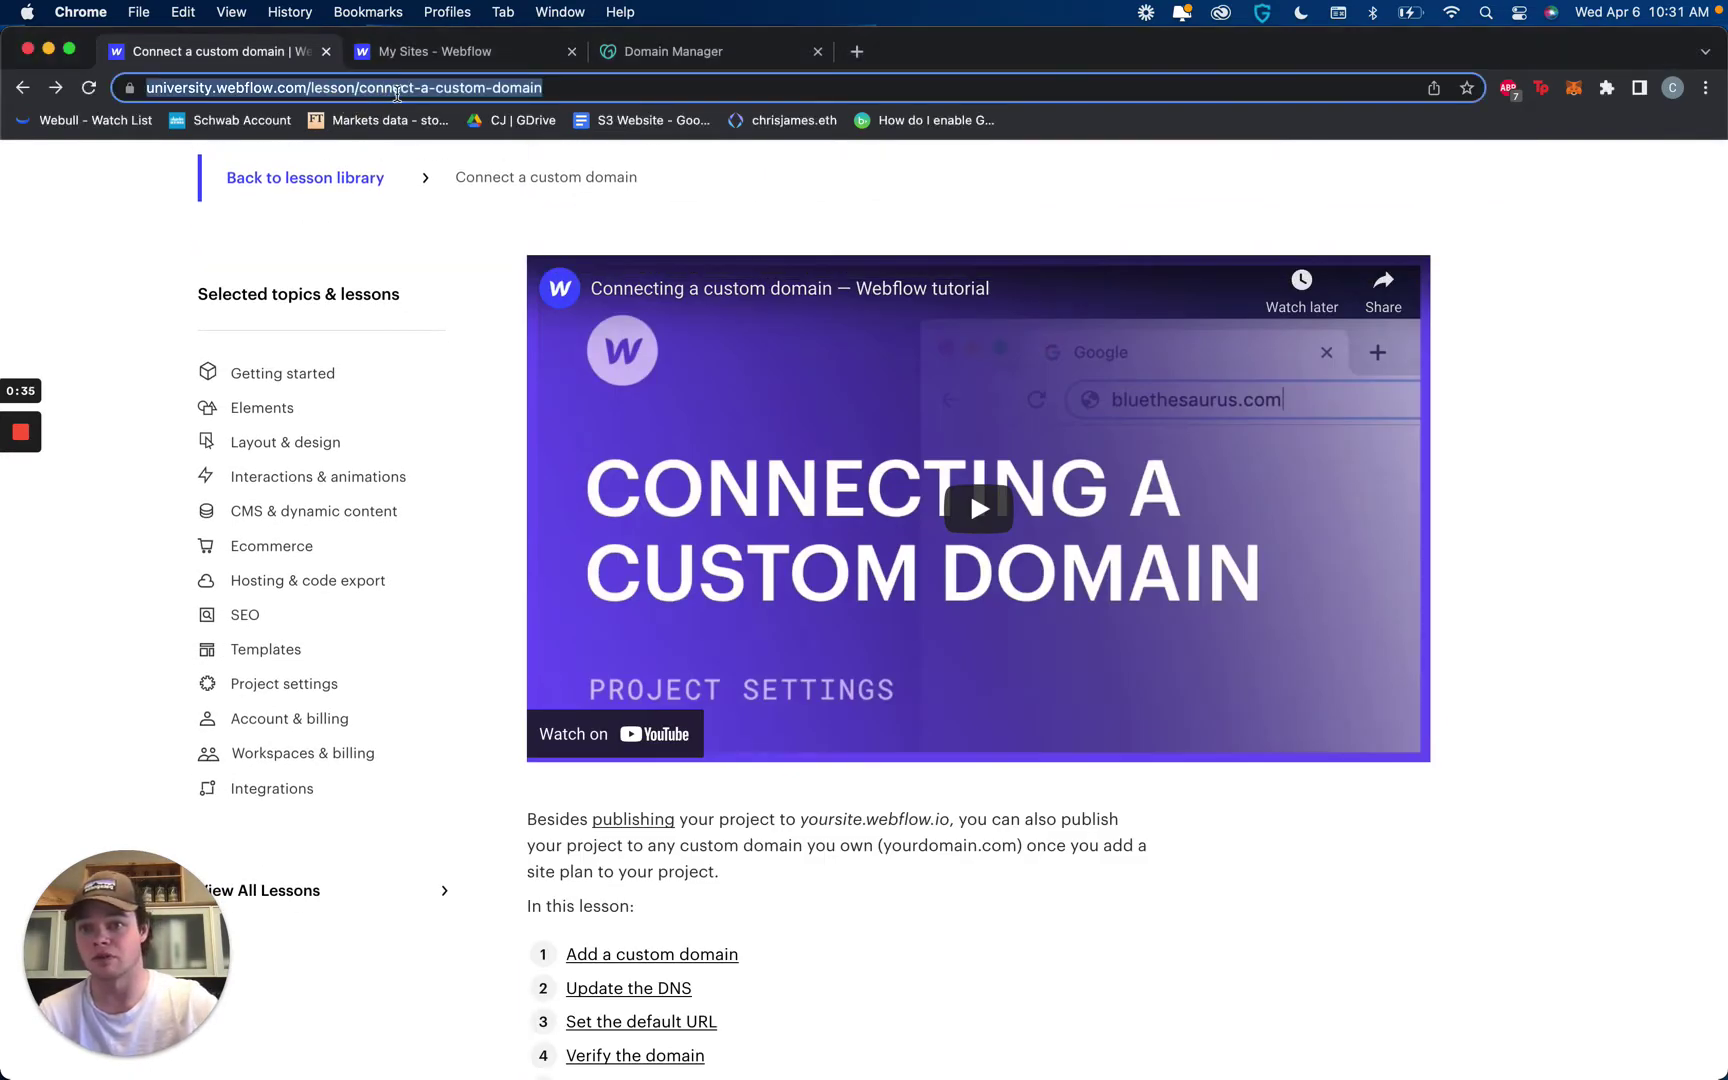
left_click(648, 231)
scroll(880, 626, "down", 20)
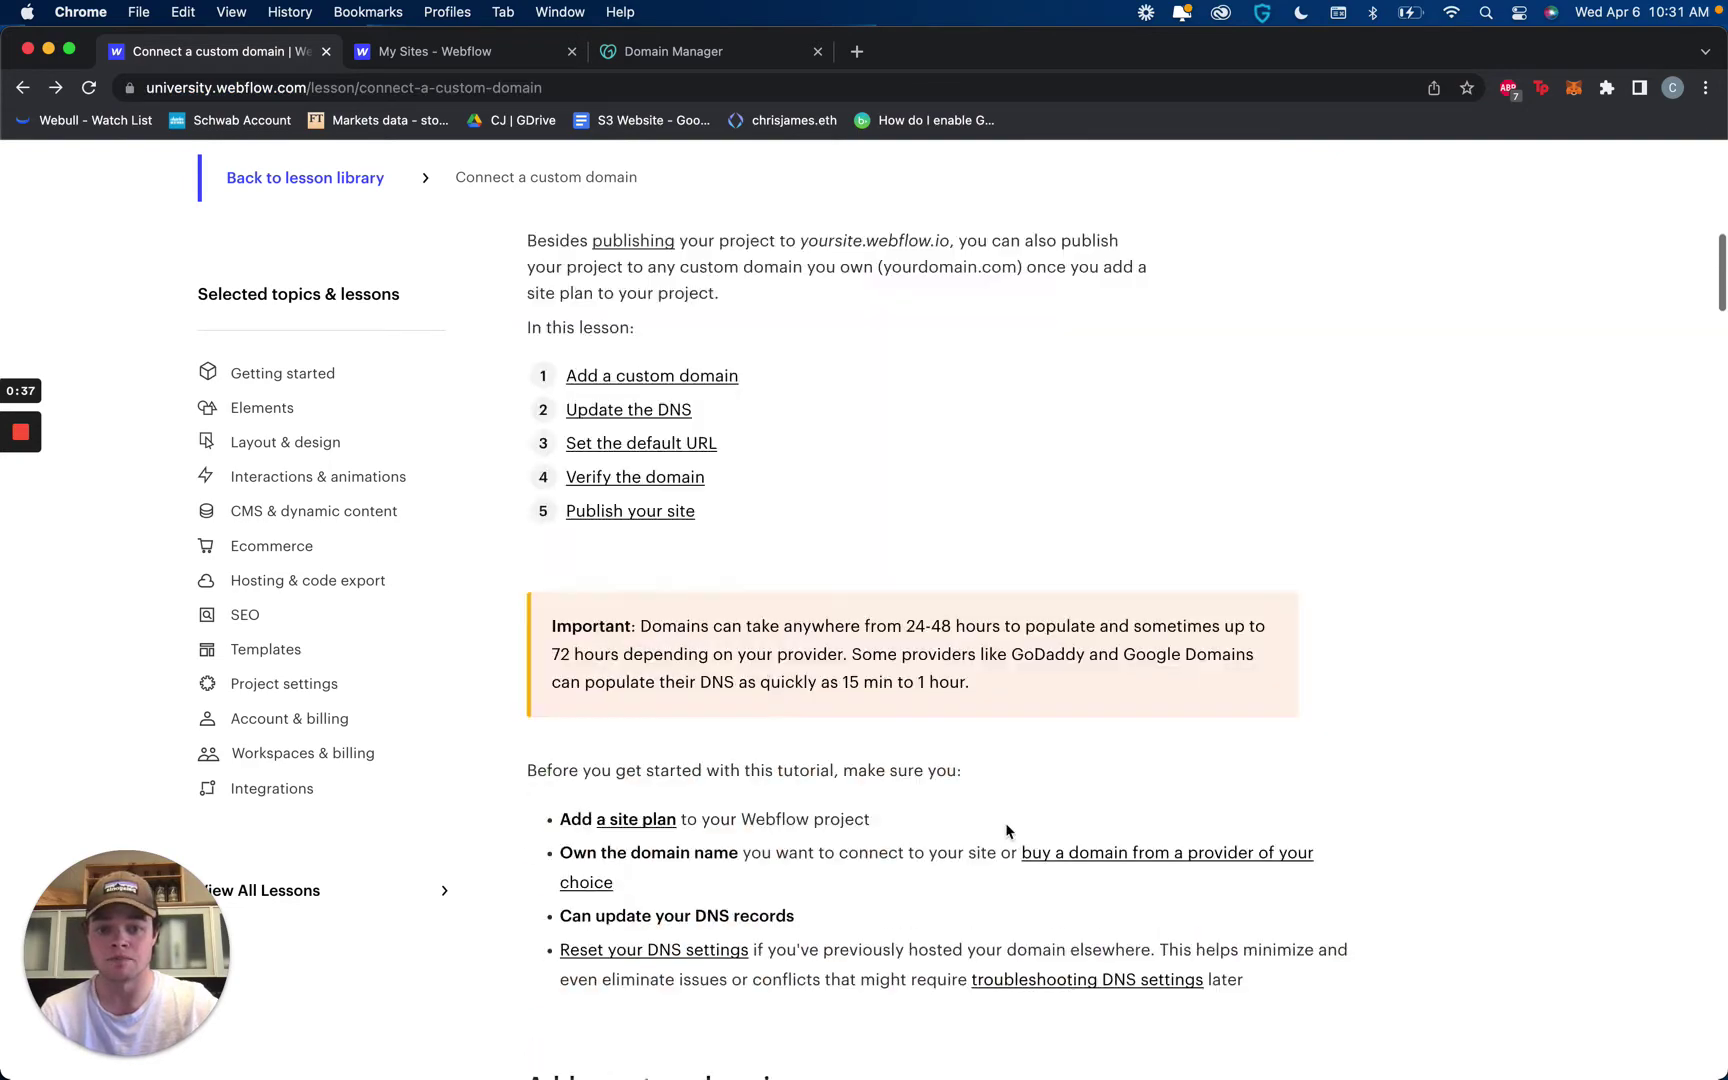
scroll(930, 806, "down", 15)
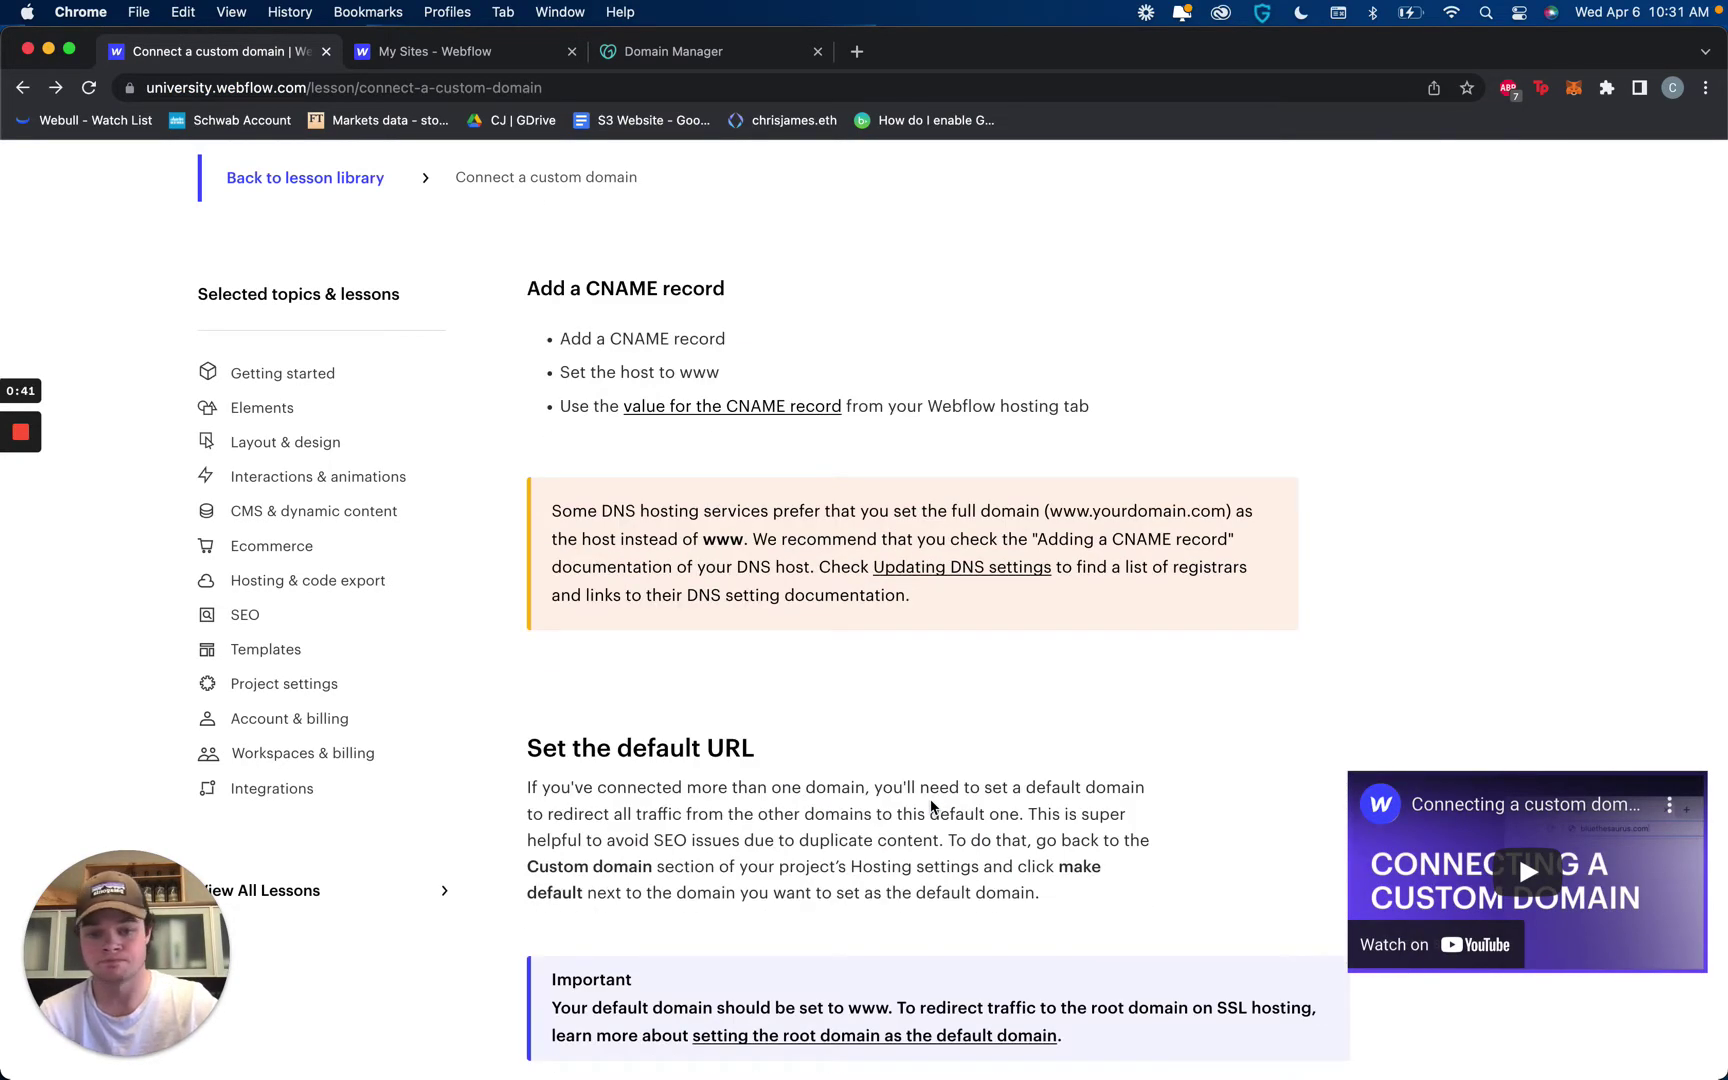
scroll(930, 806, "up", 20)
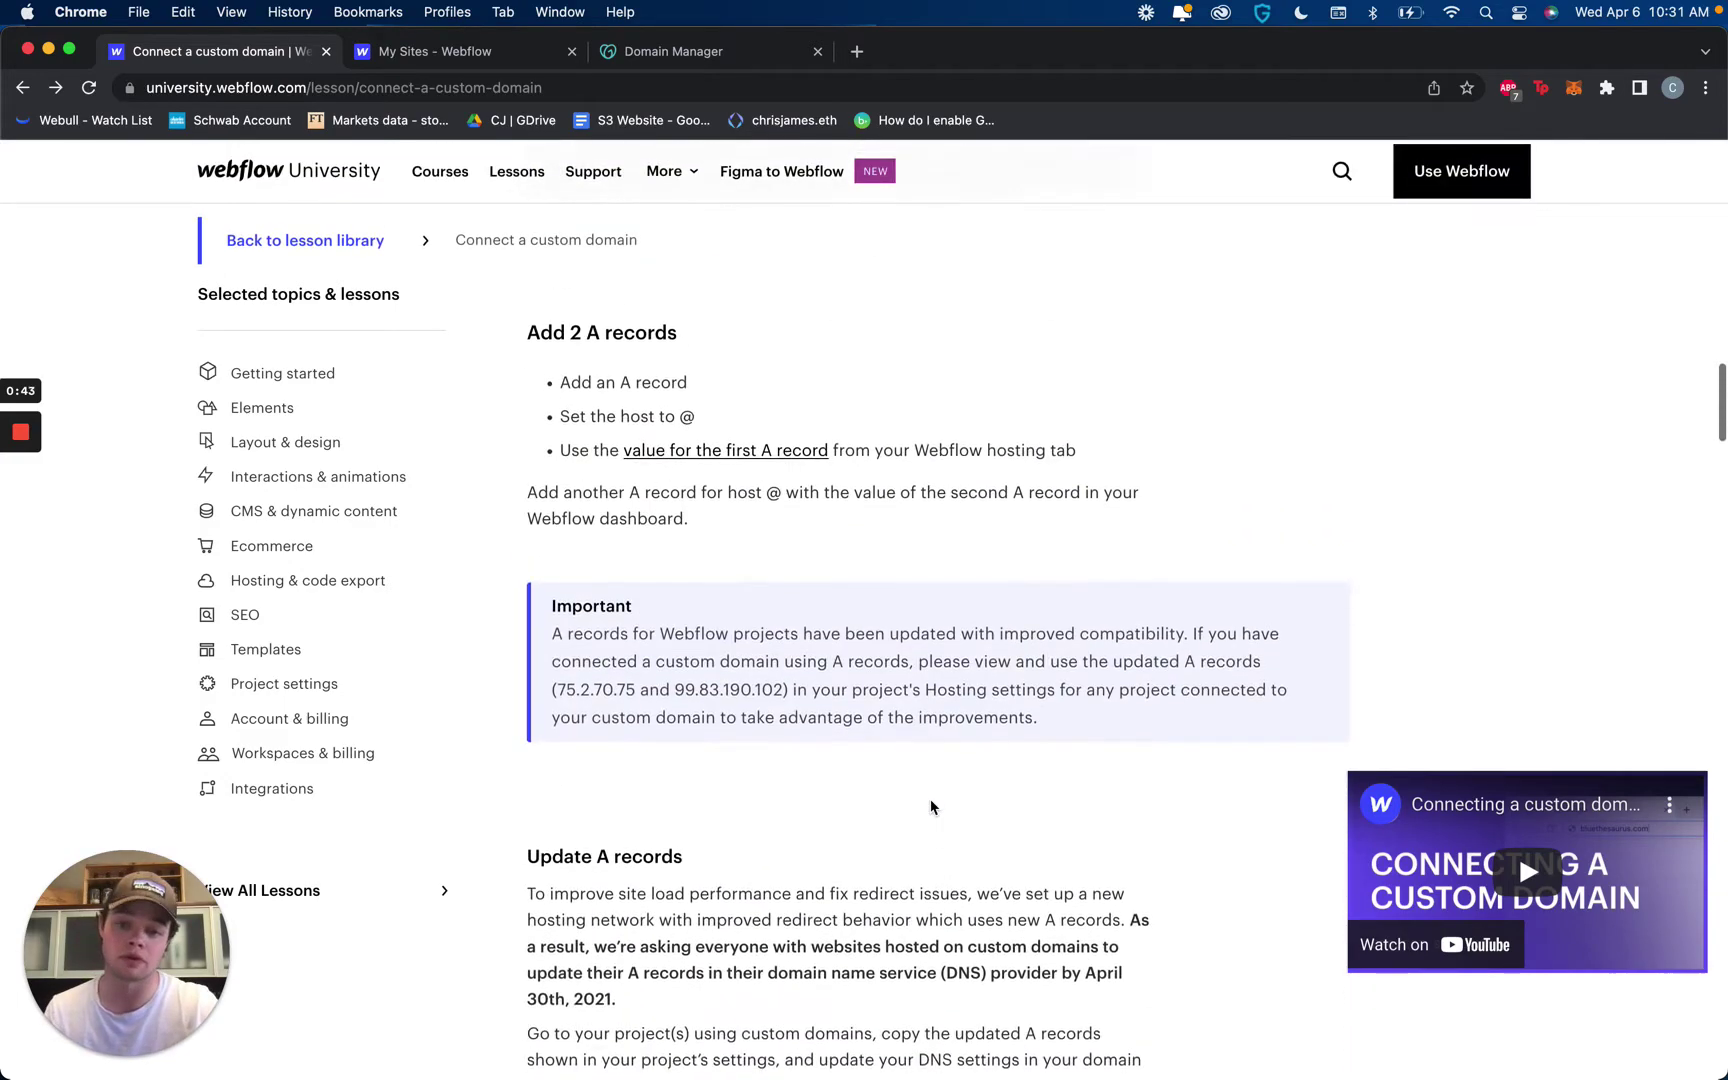
scroll(922, 807, "up", 10)
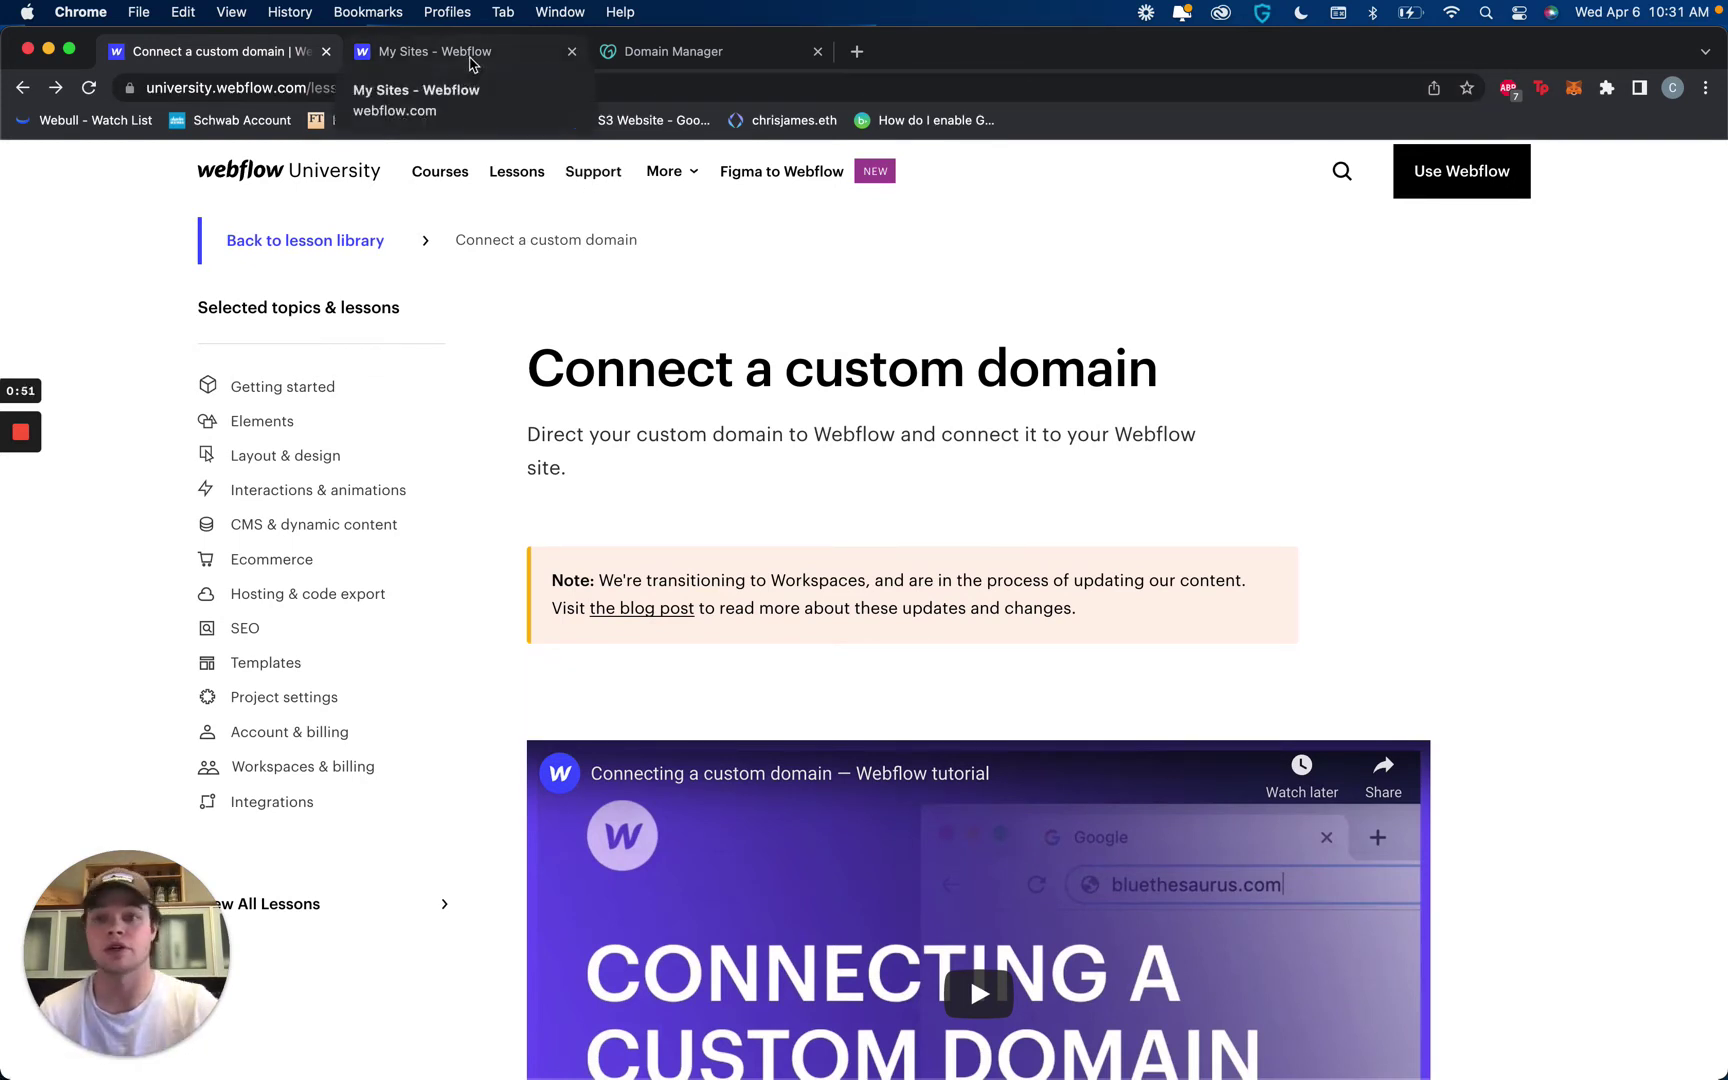
Step: Switch to the Webflow dashboard and open the settings of the S3 Case Company Official Site
left_click(472, 58)
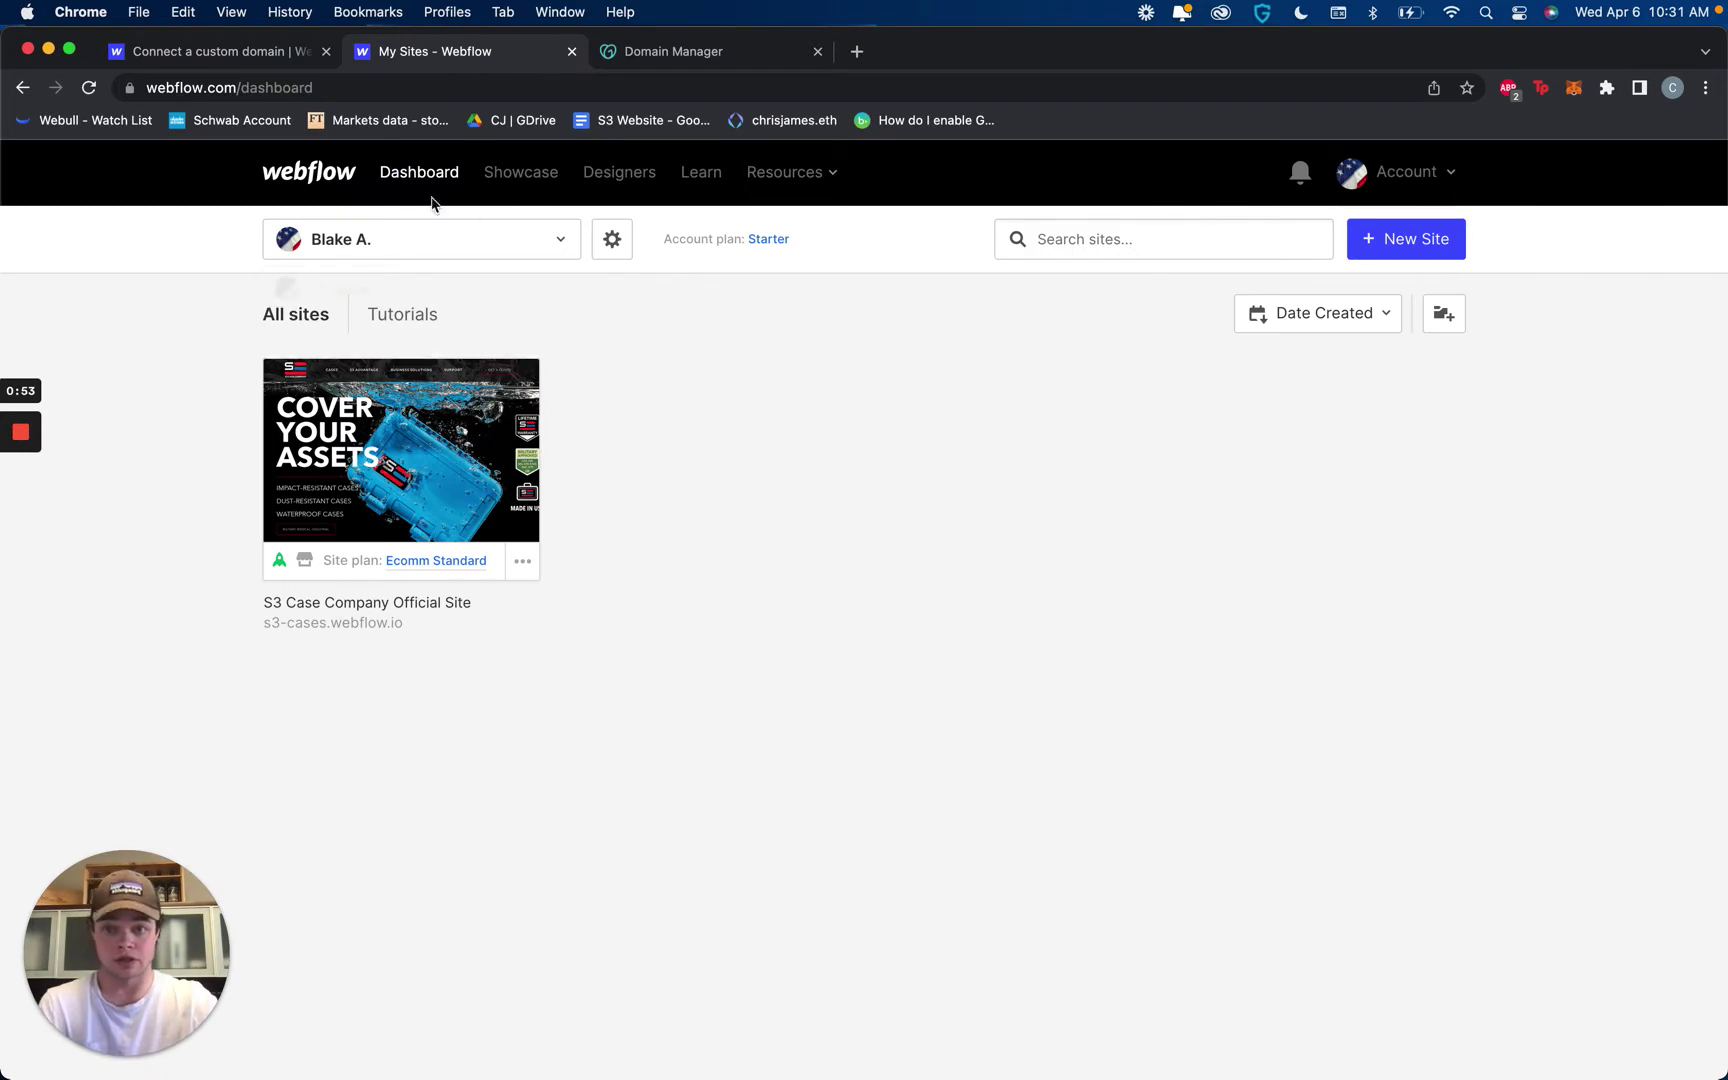
left_click(523, 562)
left_click(430, 551)
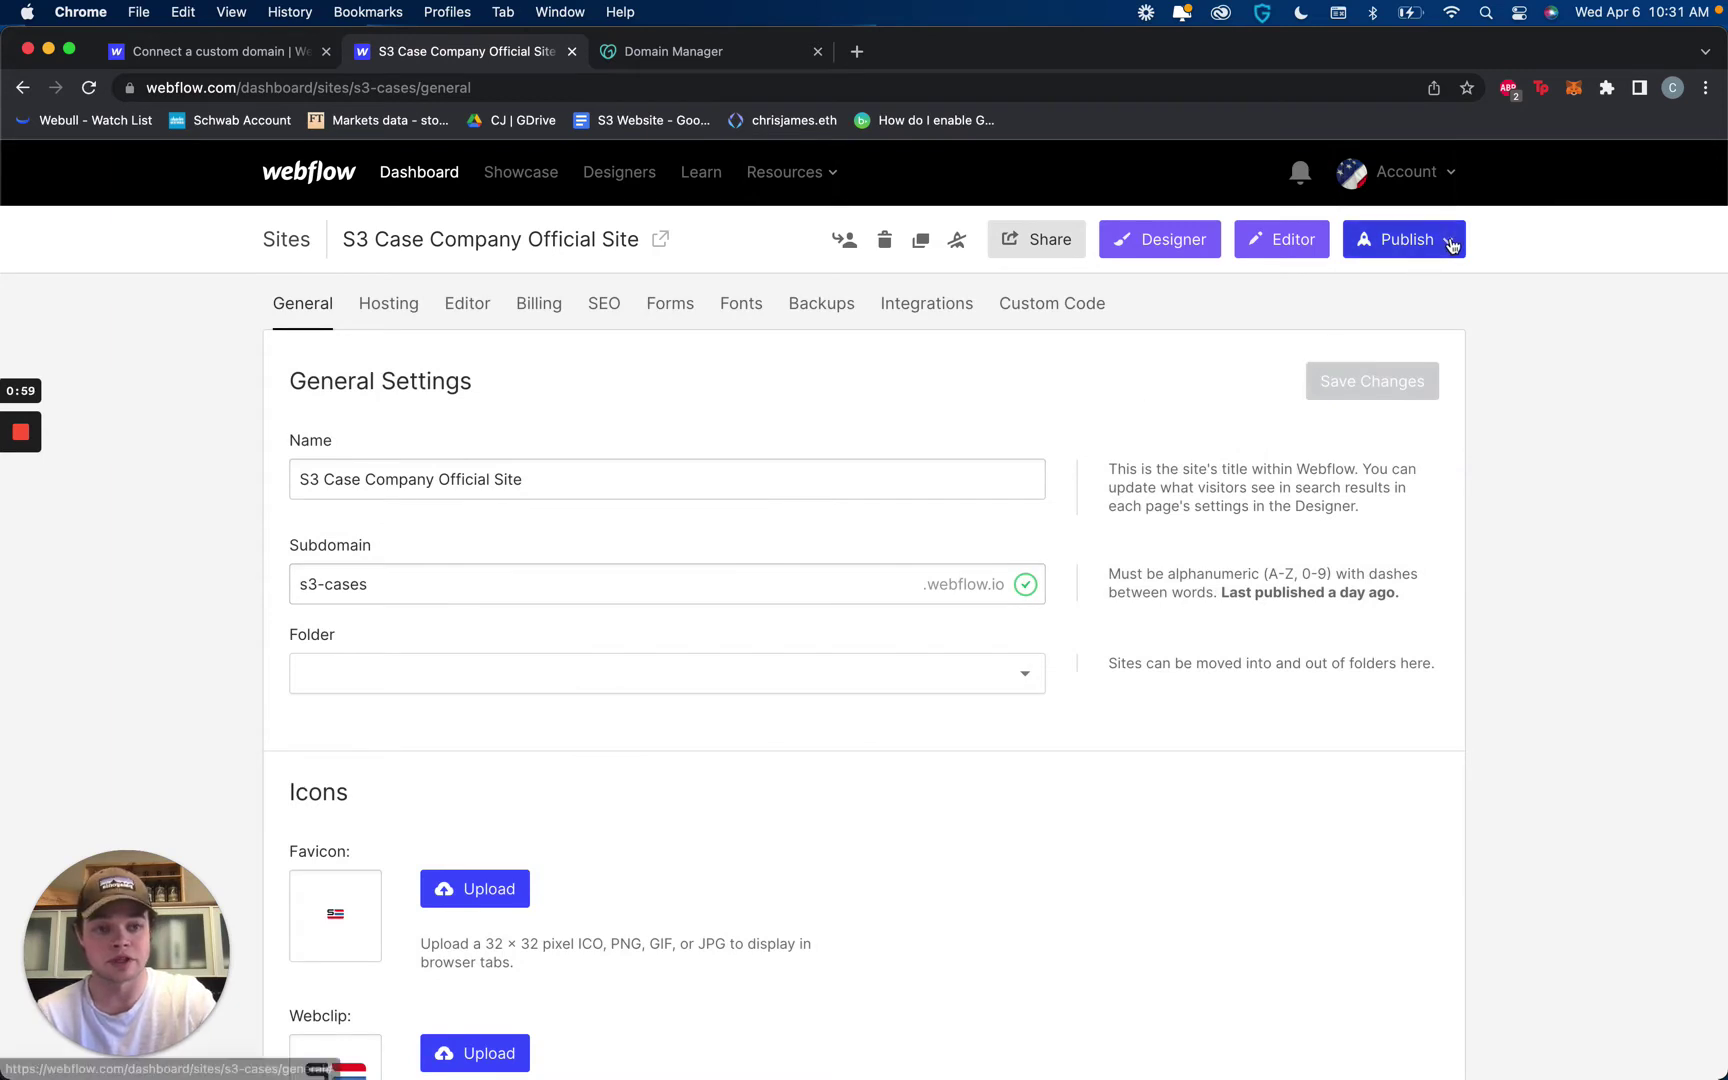
Step: Check the publish destinations available for the site, including the custom domain option
left_click(1451, 246)
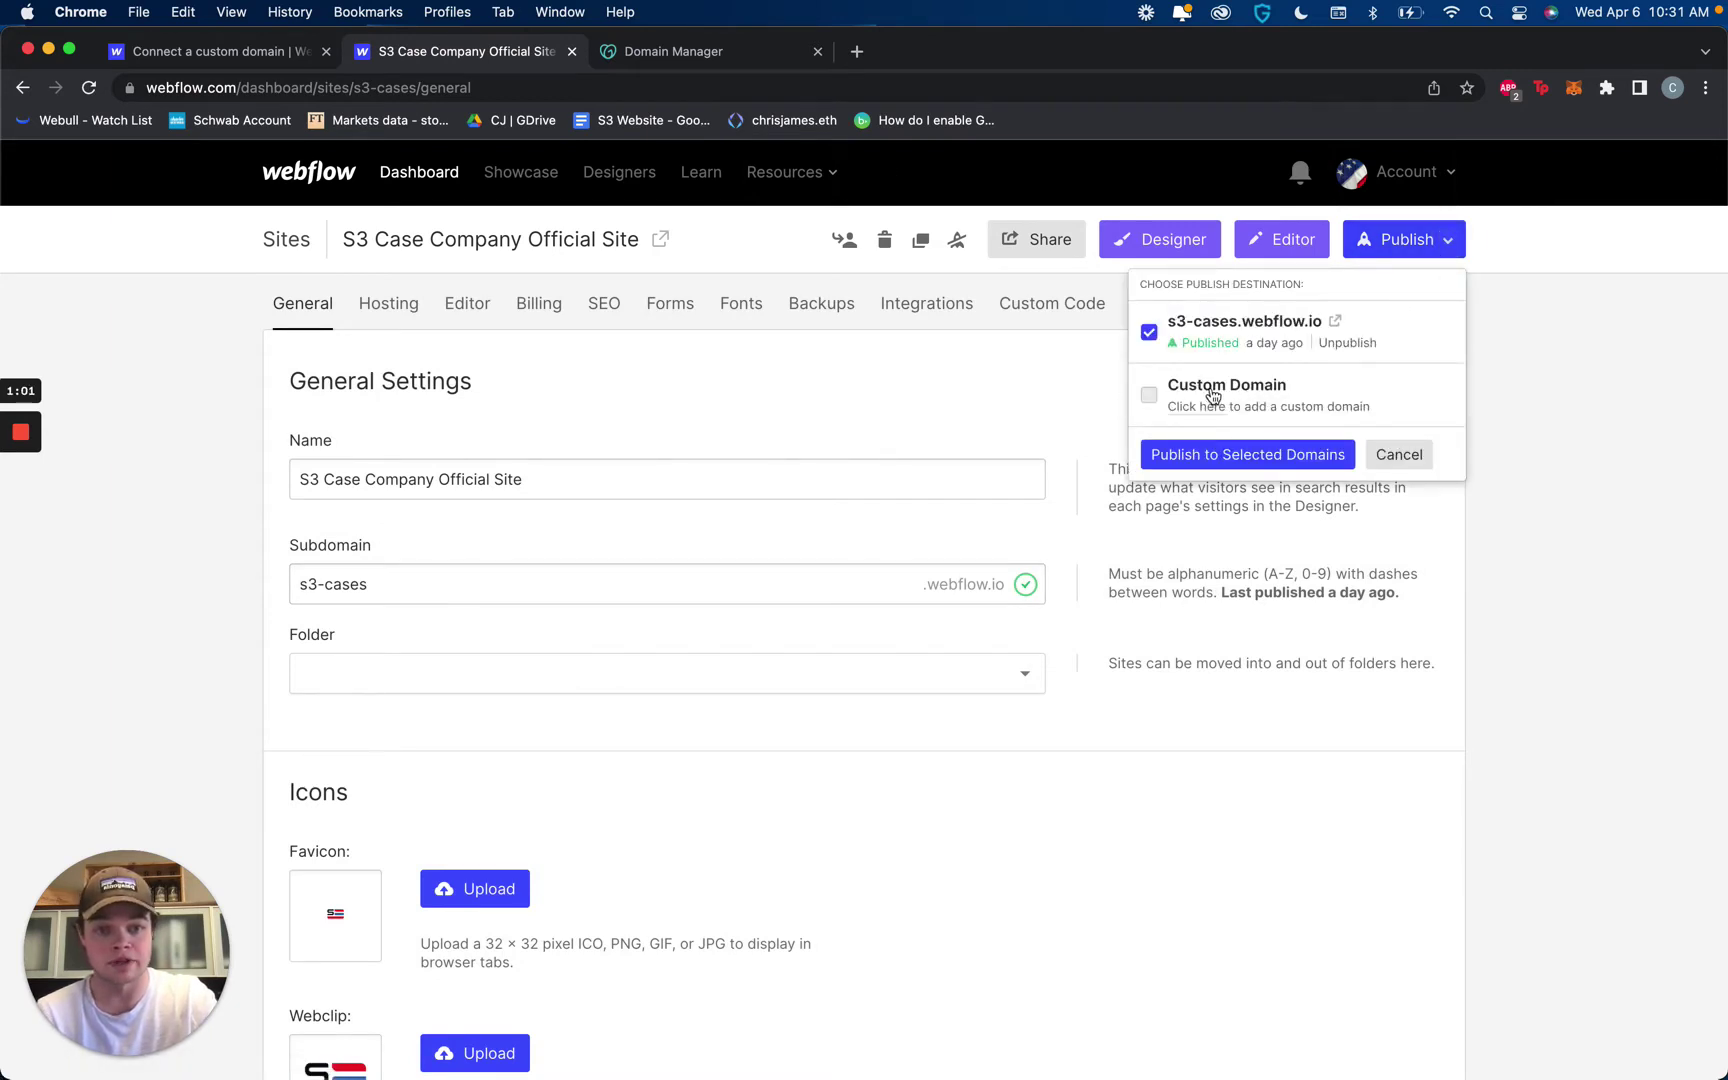
left_click(1558, 308)
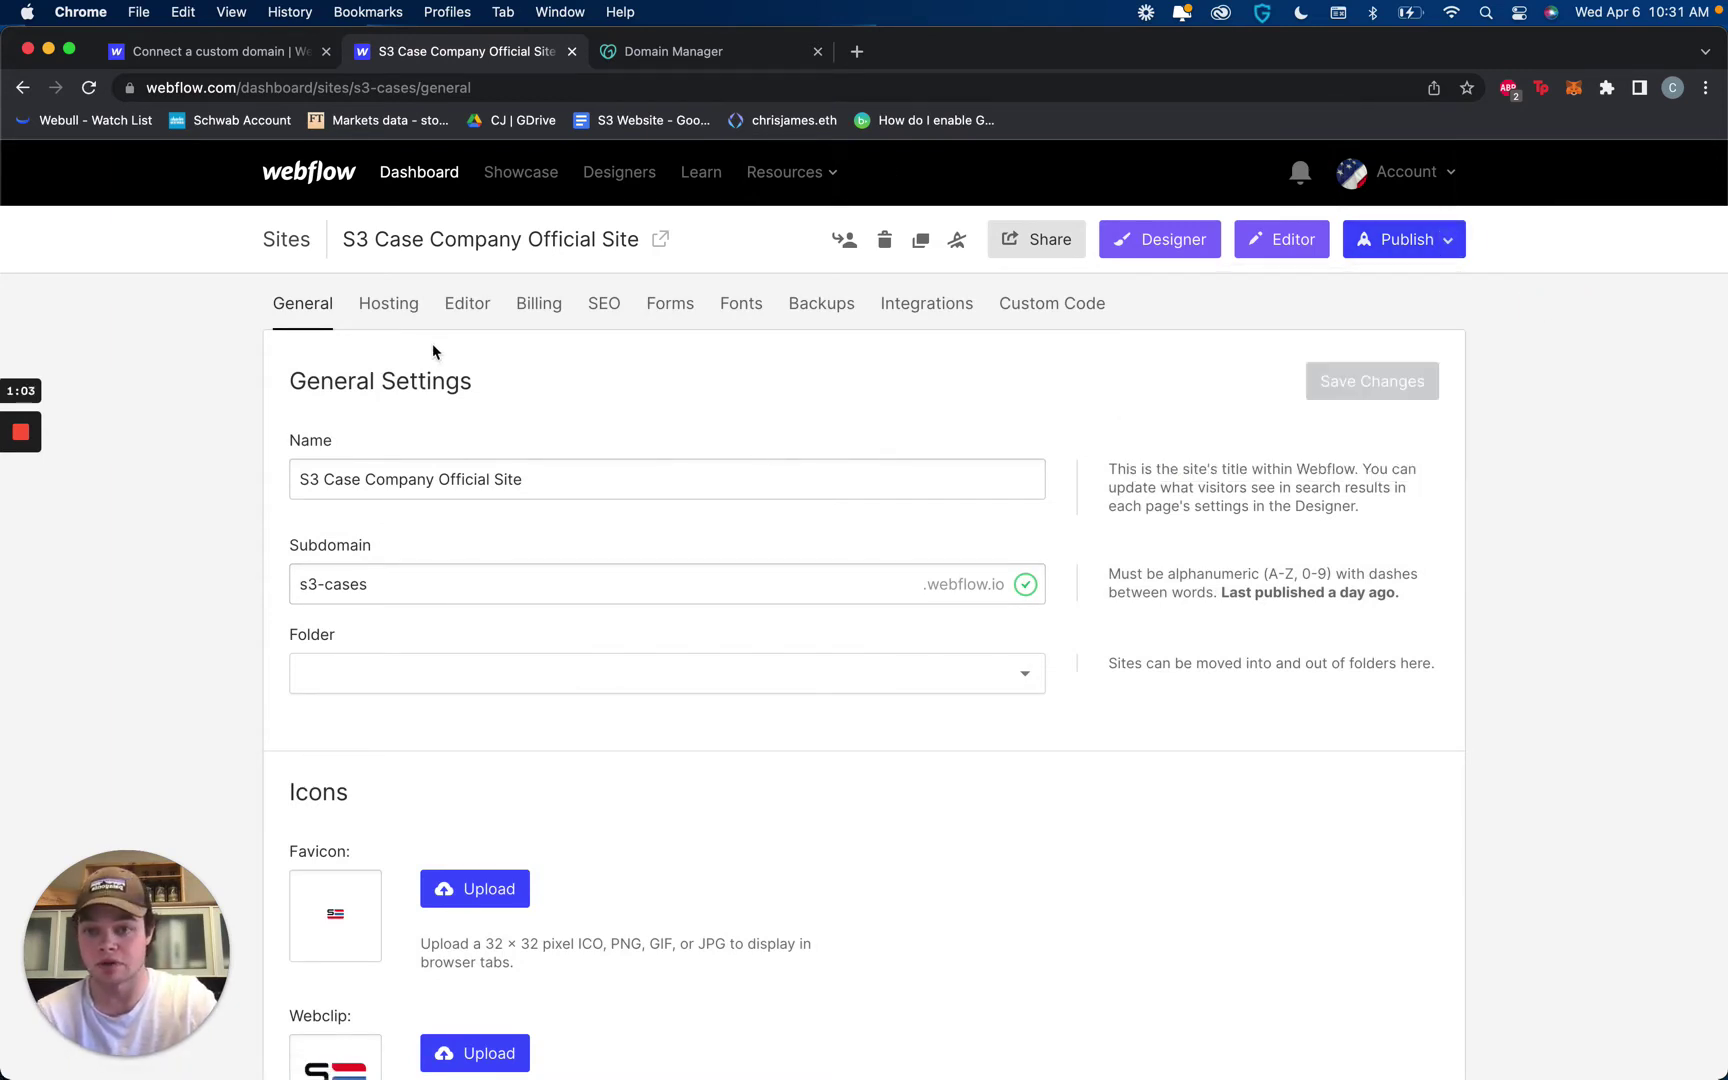
left_click(1458, 242)
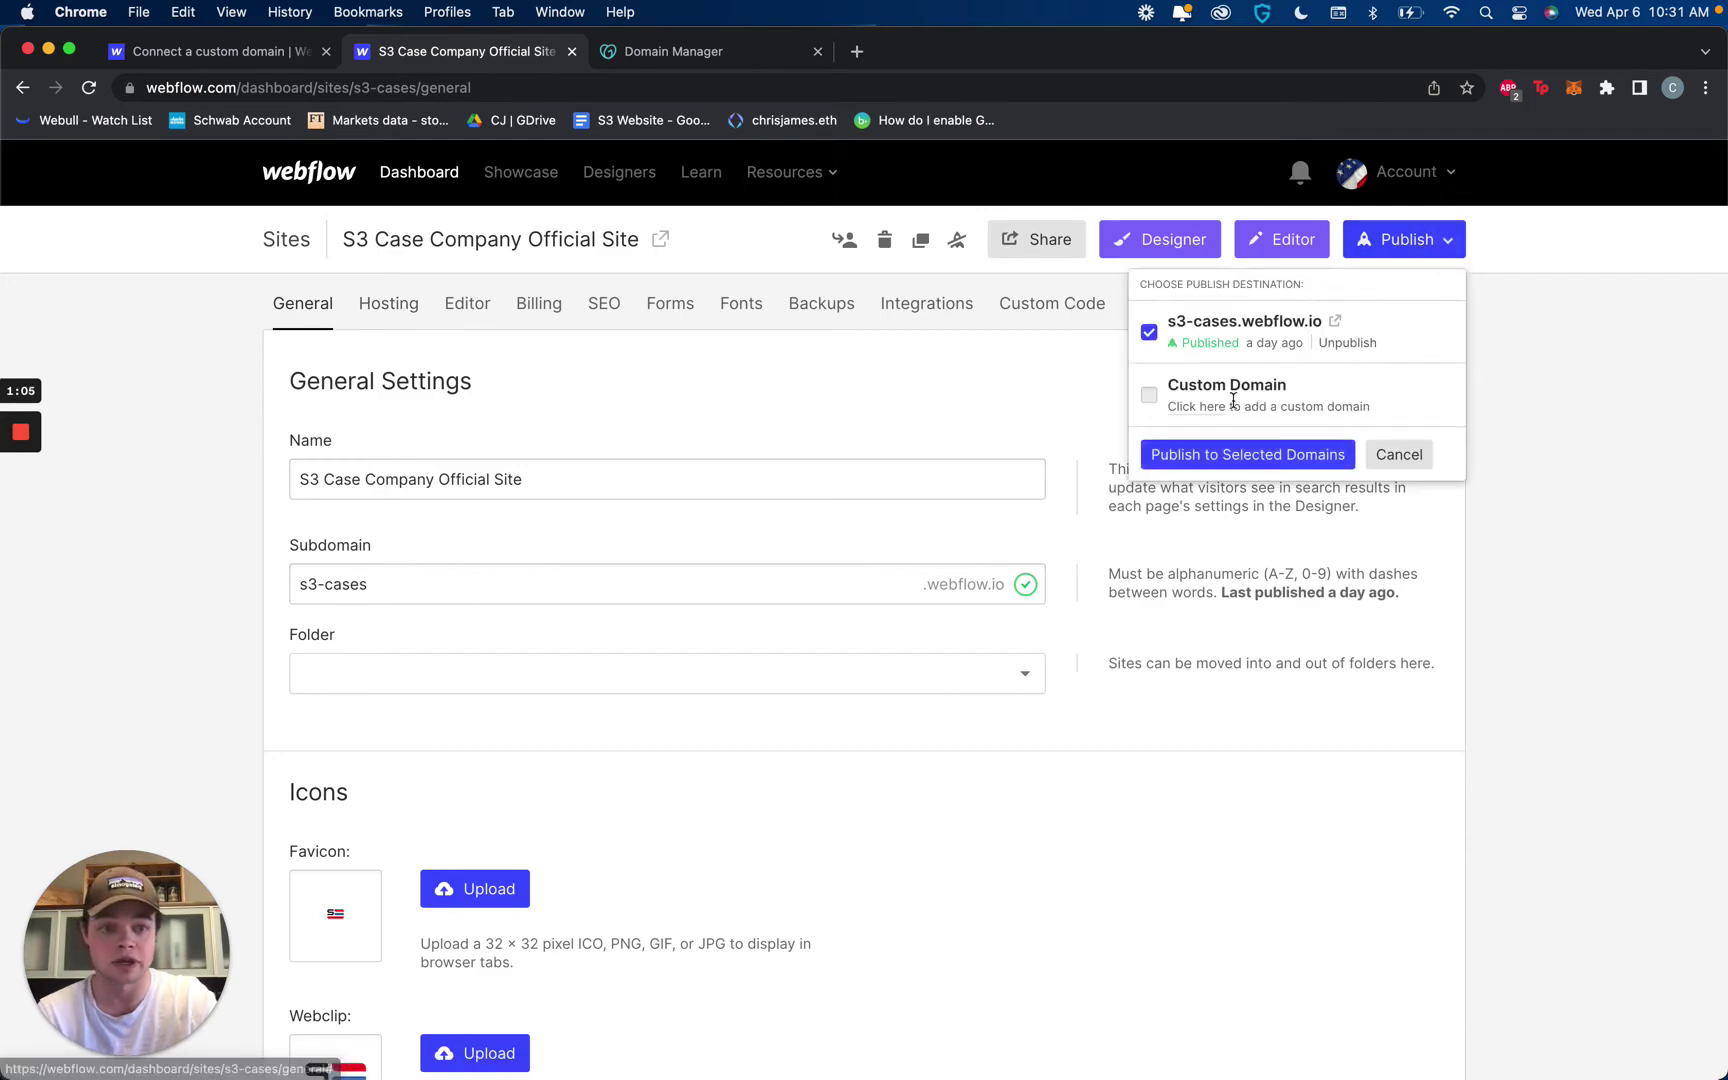
left_click(843, 372)
Step: Add the existing domain s3cases.com as a custom domain in the site's hosting settings
left_click(388, 304)
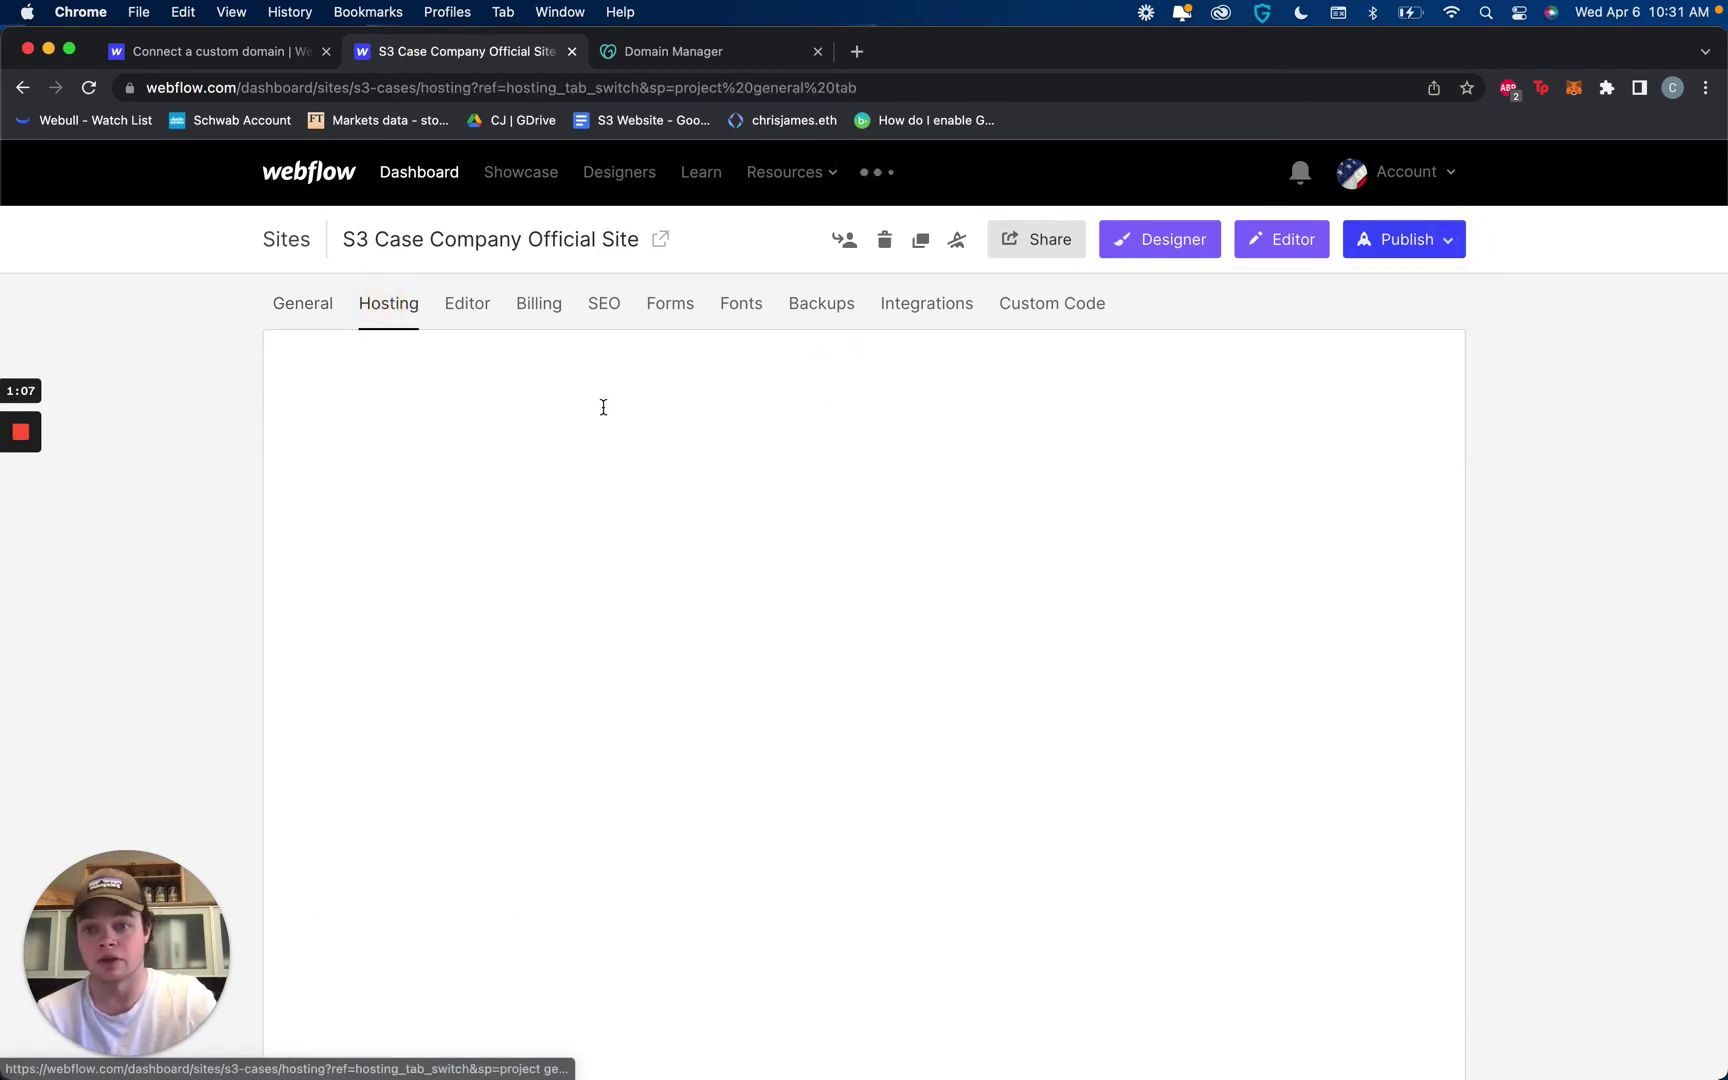
scroll(845, 471, "down", 10)
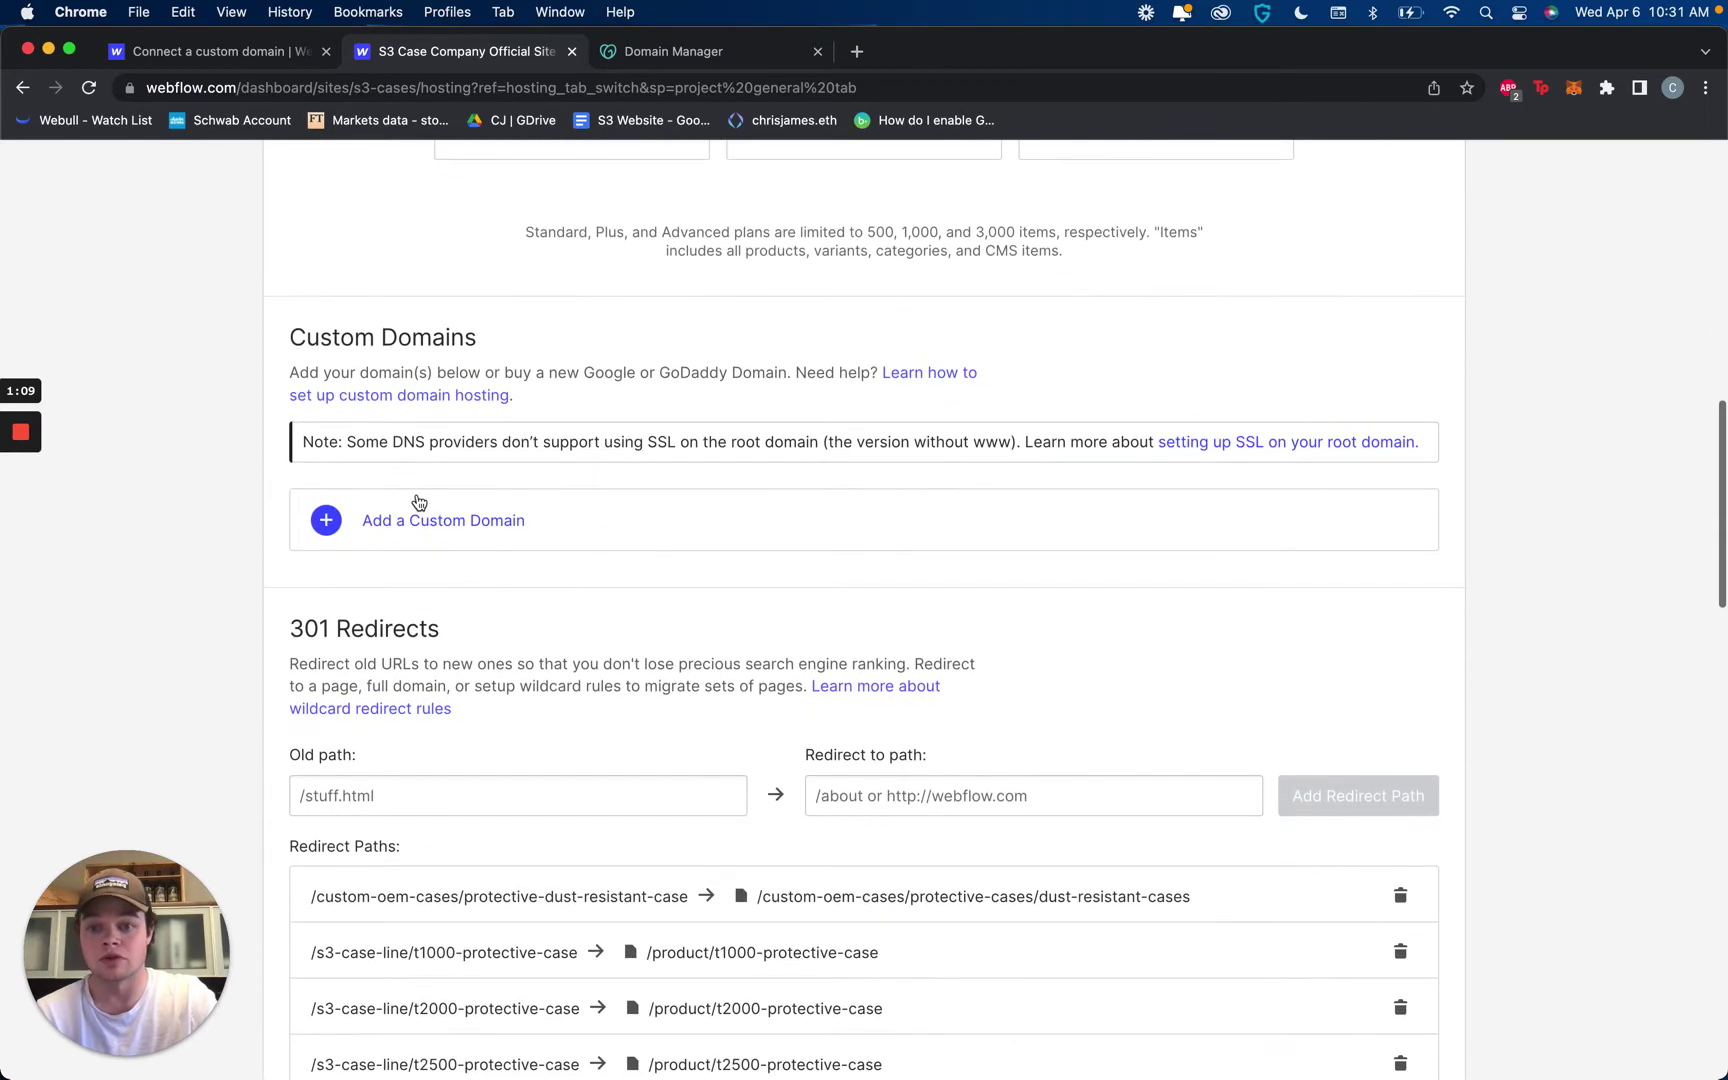
left_click(445, 507)
left_click(477, 591)
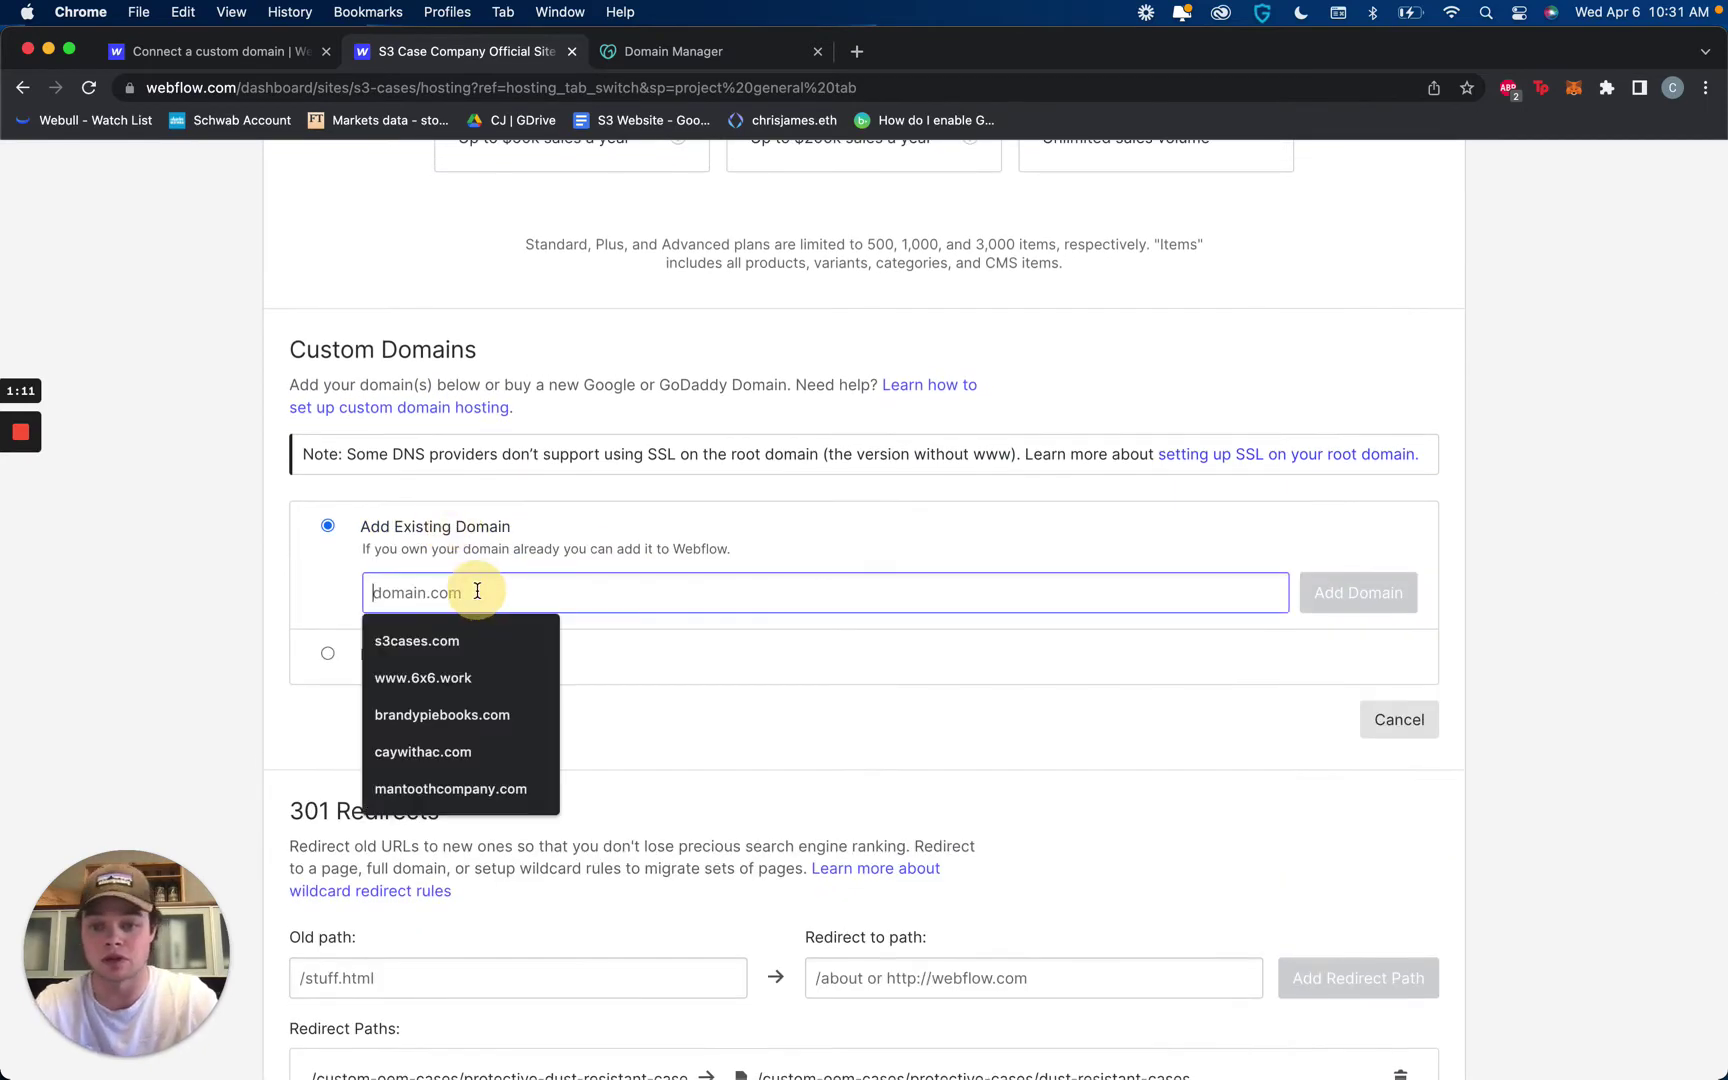
type("s3cases")
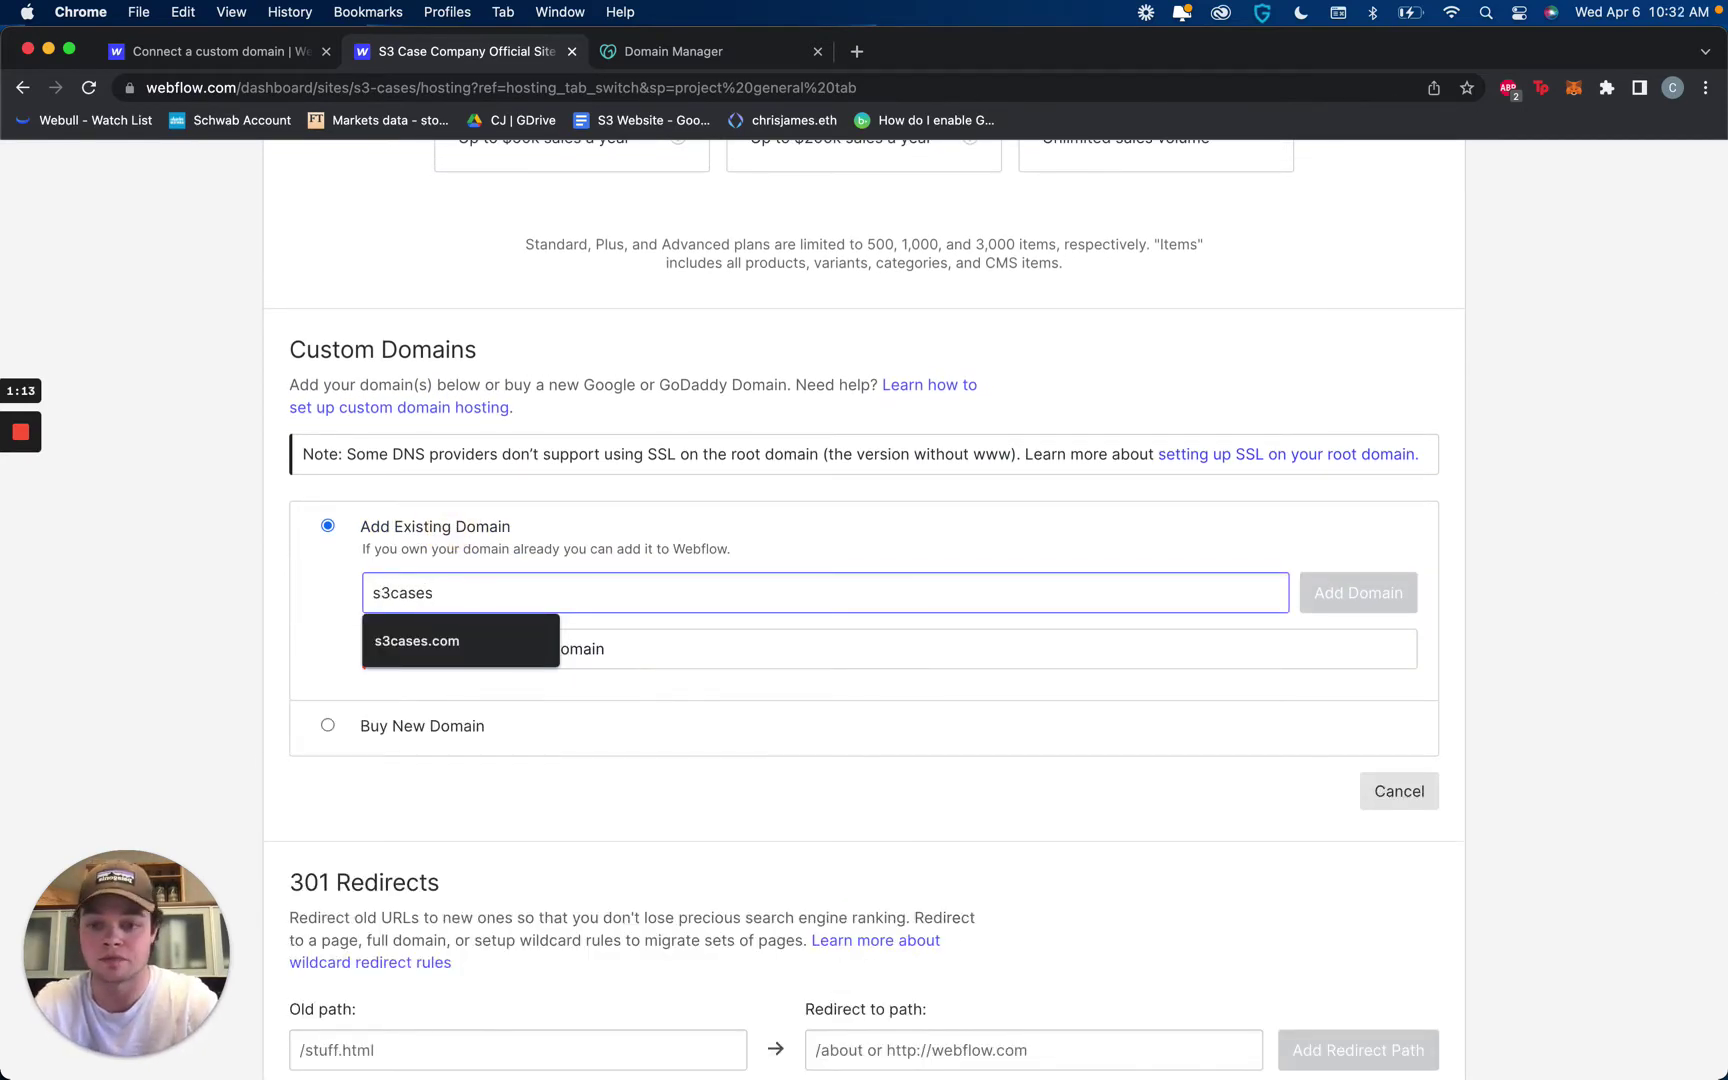
key("Down")
key("Return")
left_click(1375, 594)
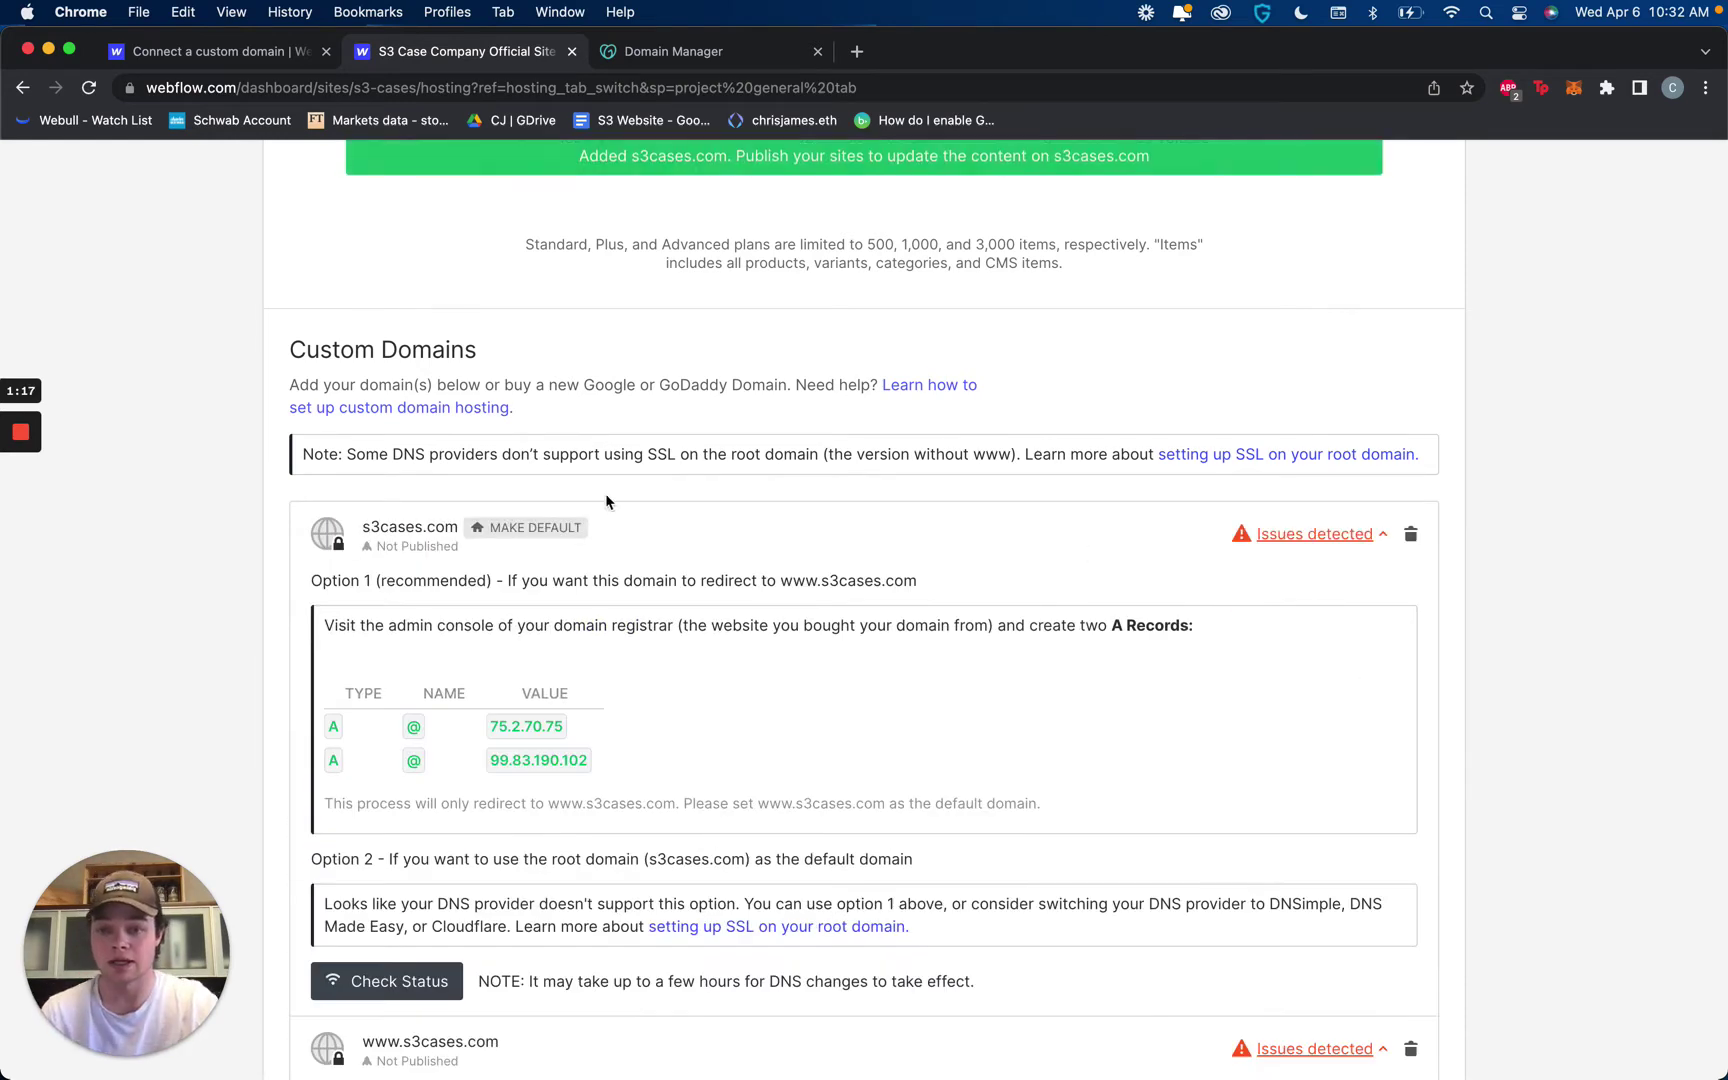
Step: Review the DNS records Webflow requires, and open the s3cases.com domain settings in GoDaddy
scroll(459, 668, "down", 3)
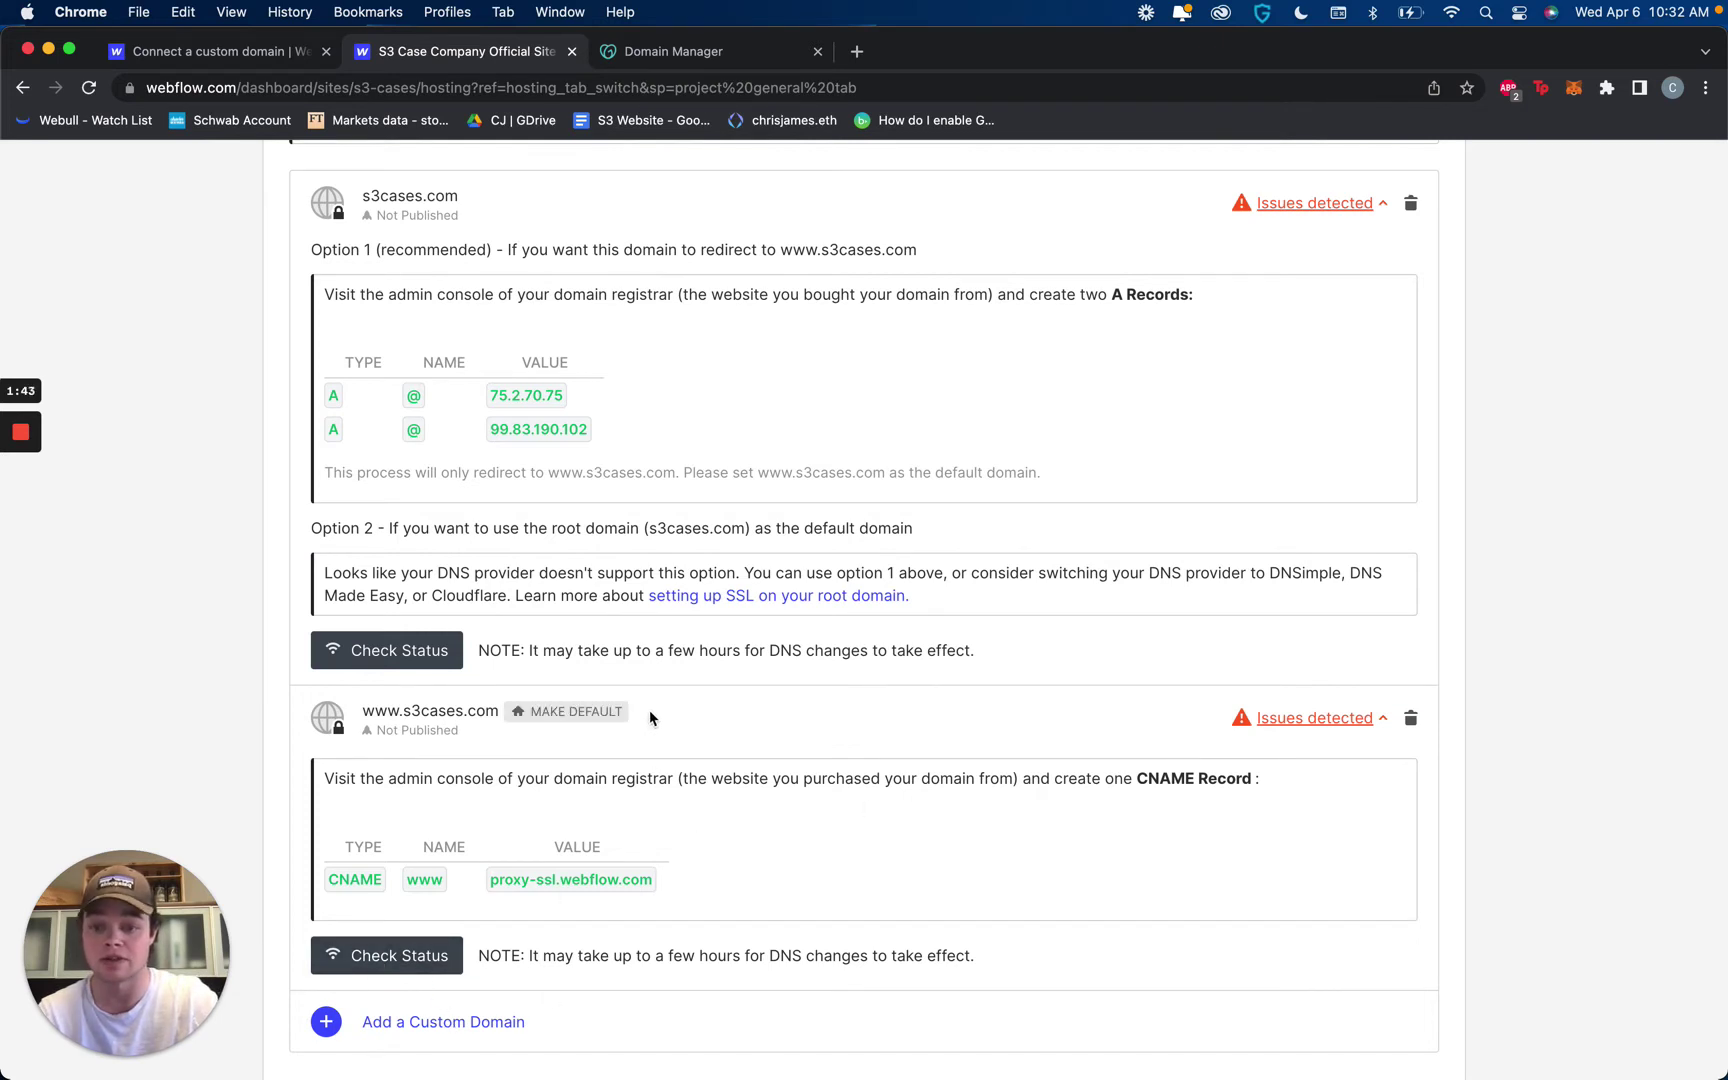
left_click(673, 55)
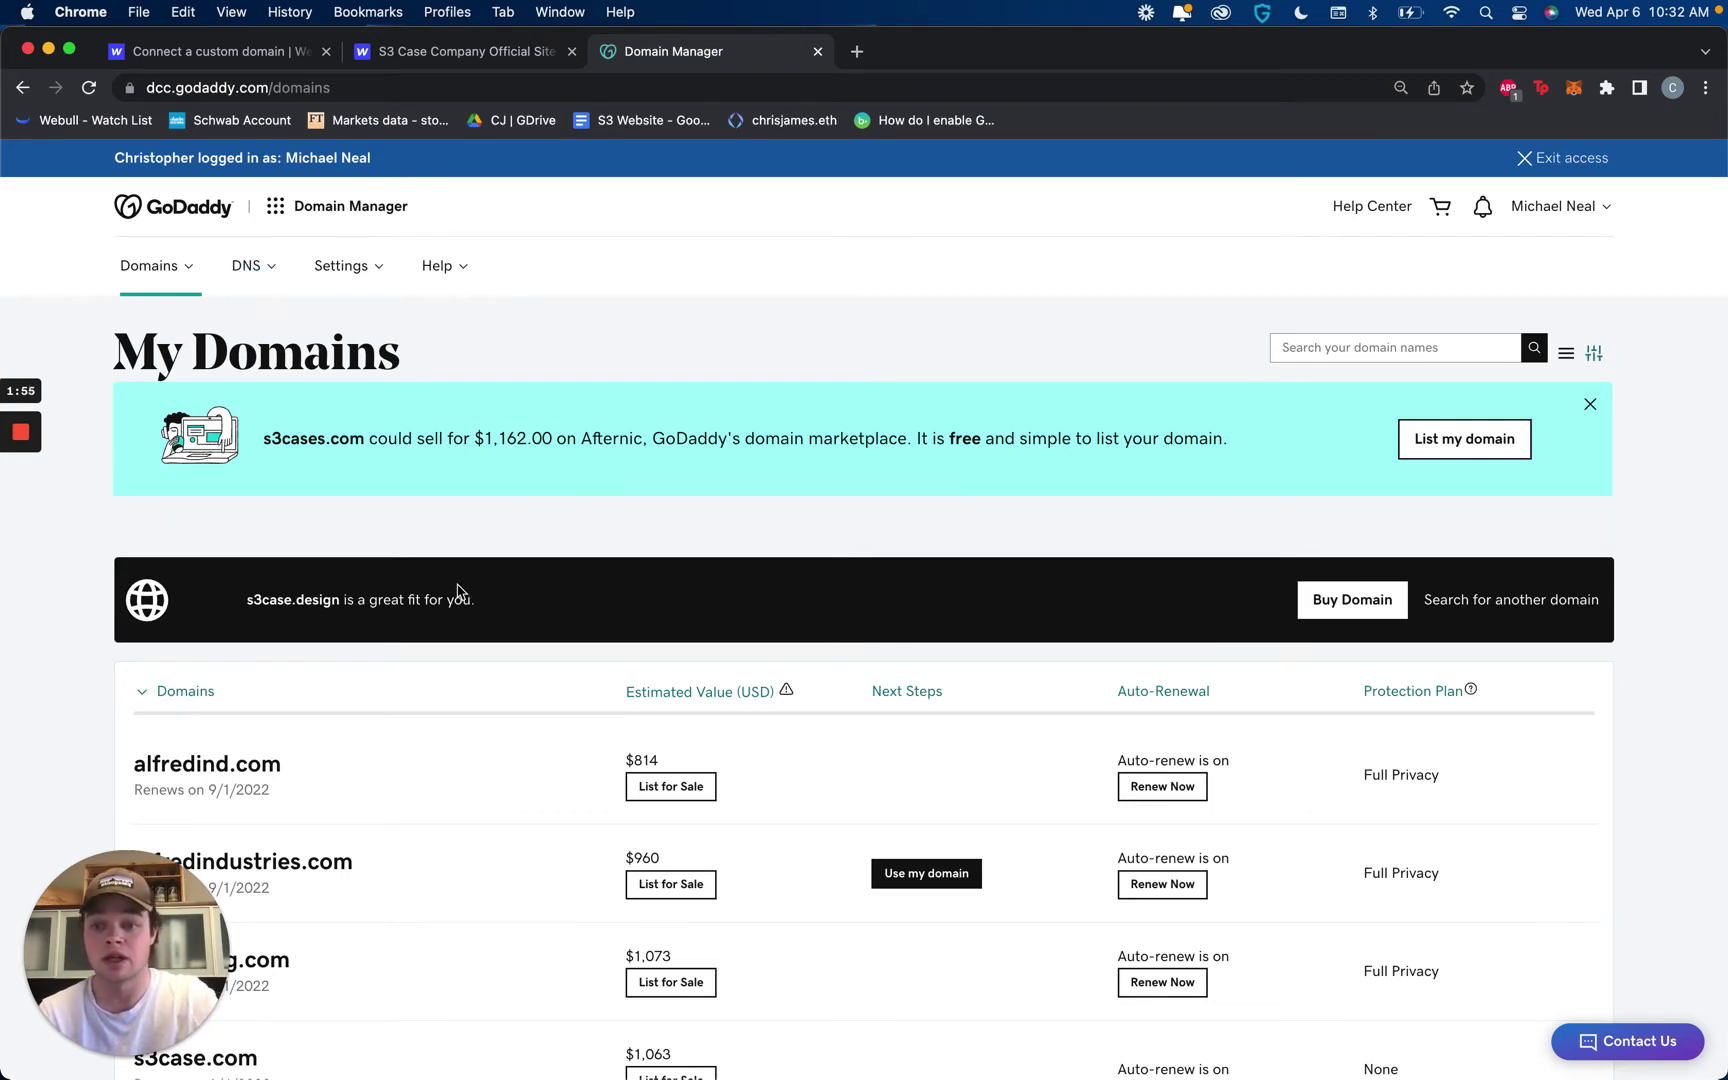
scroll(444, 579, "down", 5)
left_click(267, 866)
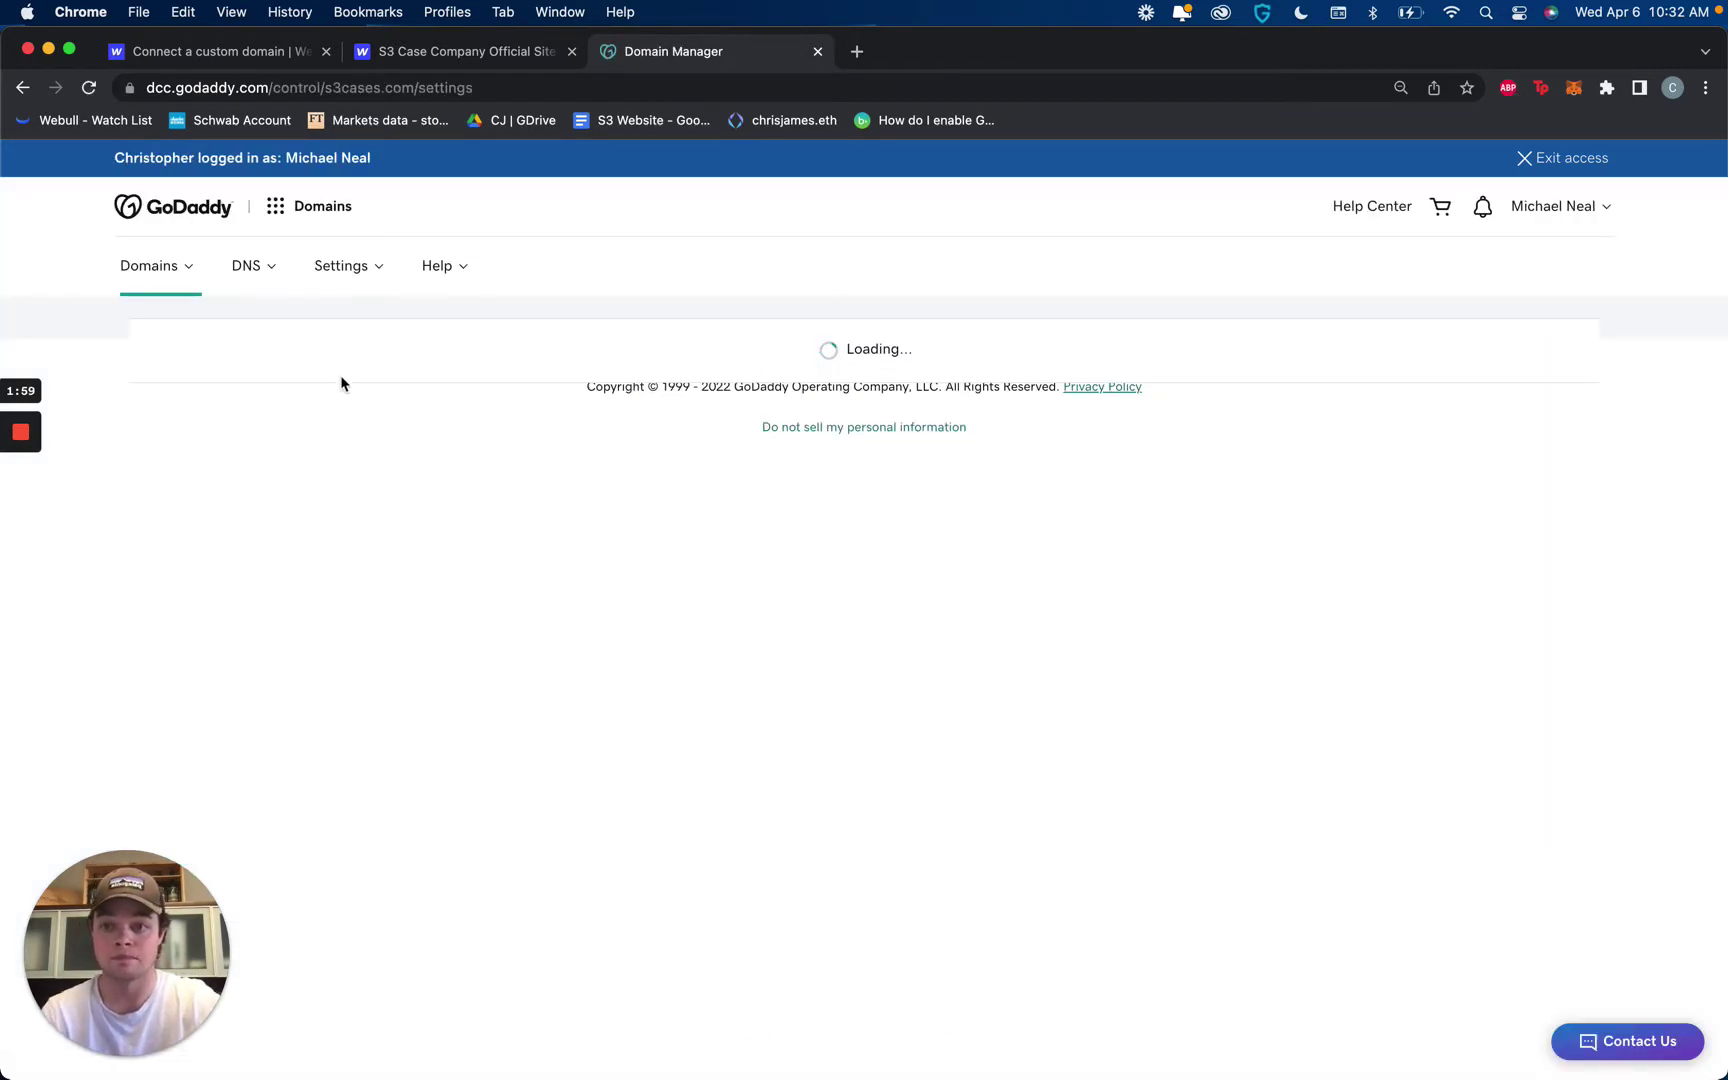
left_click(250, 266)
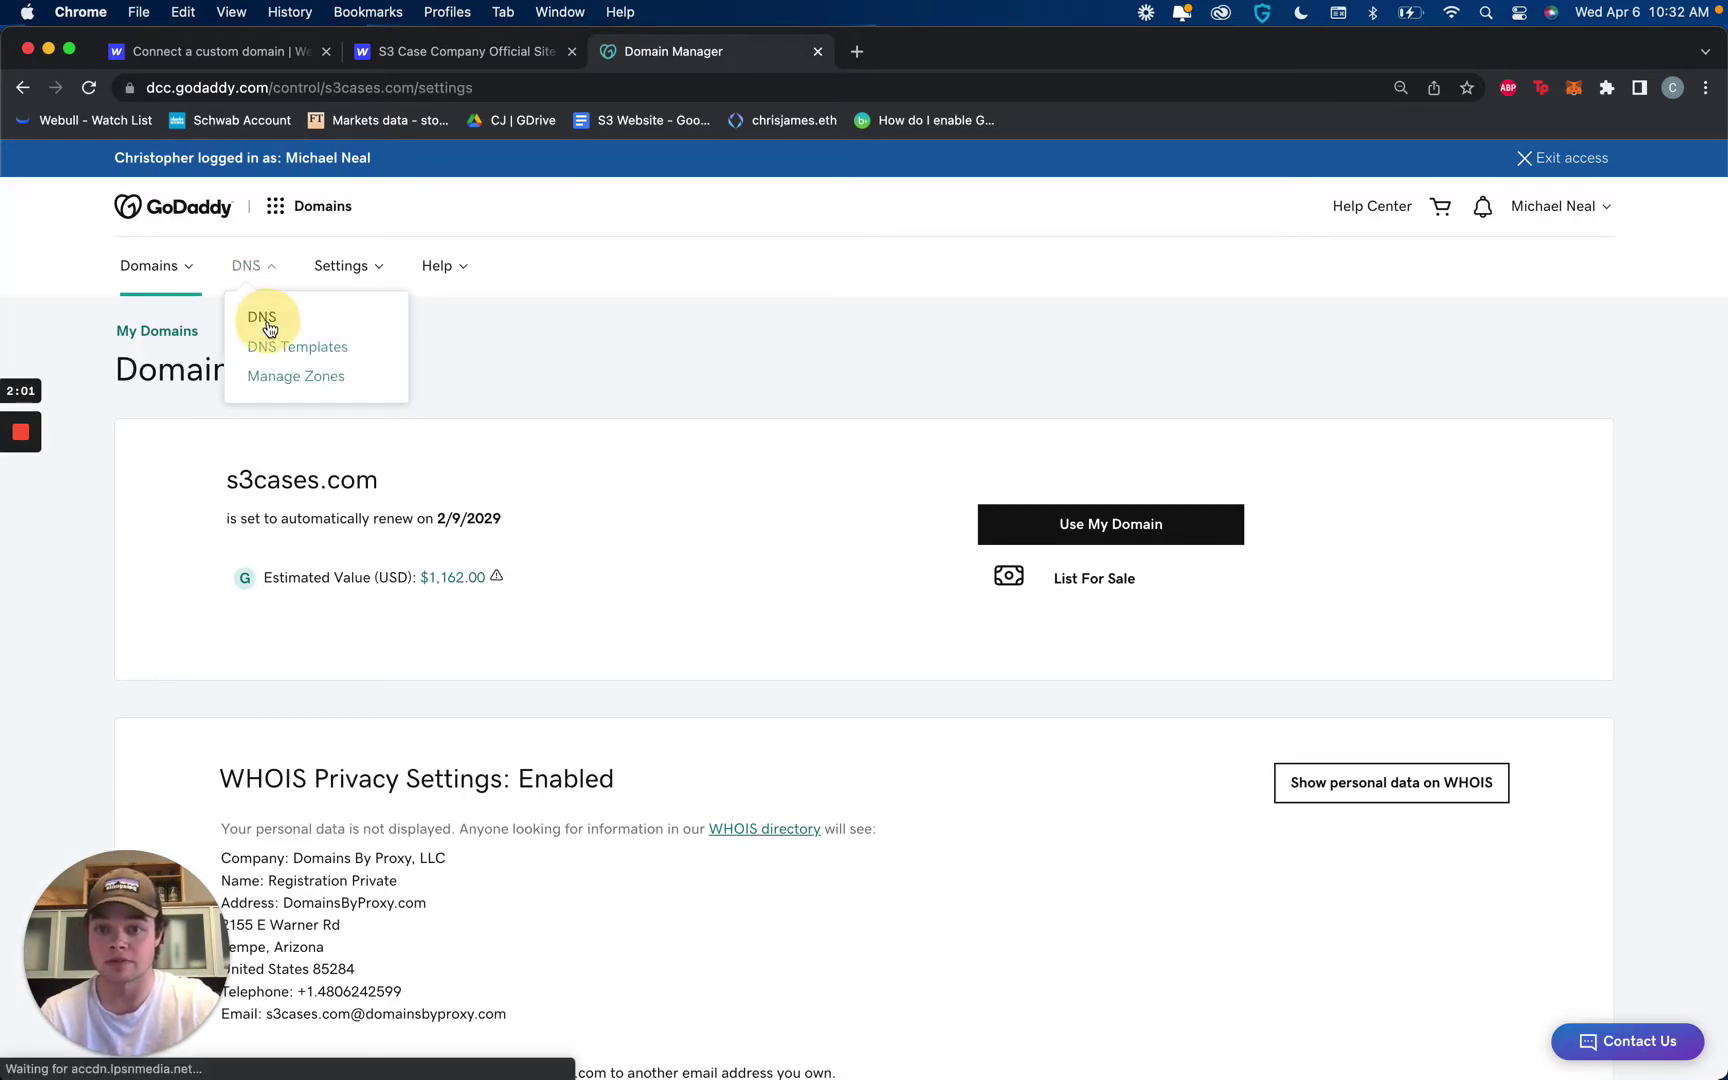
left_click(274, 280)
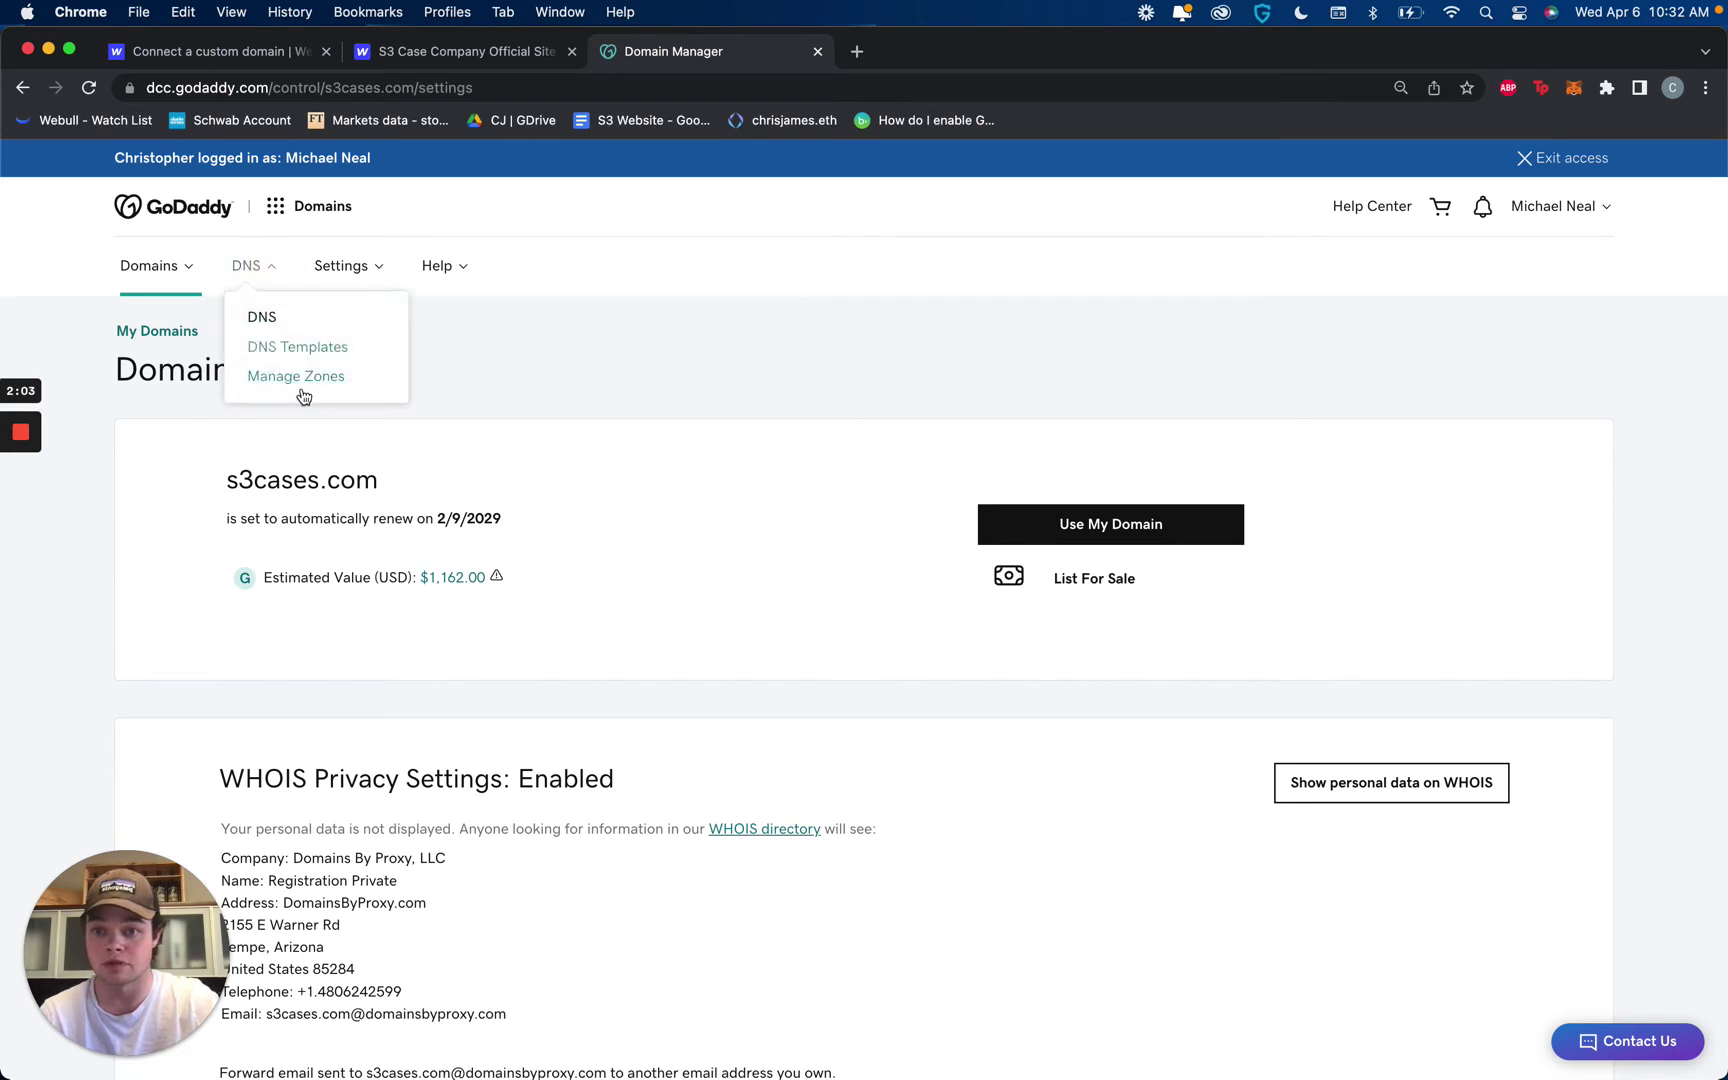
left_click(296, 372)
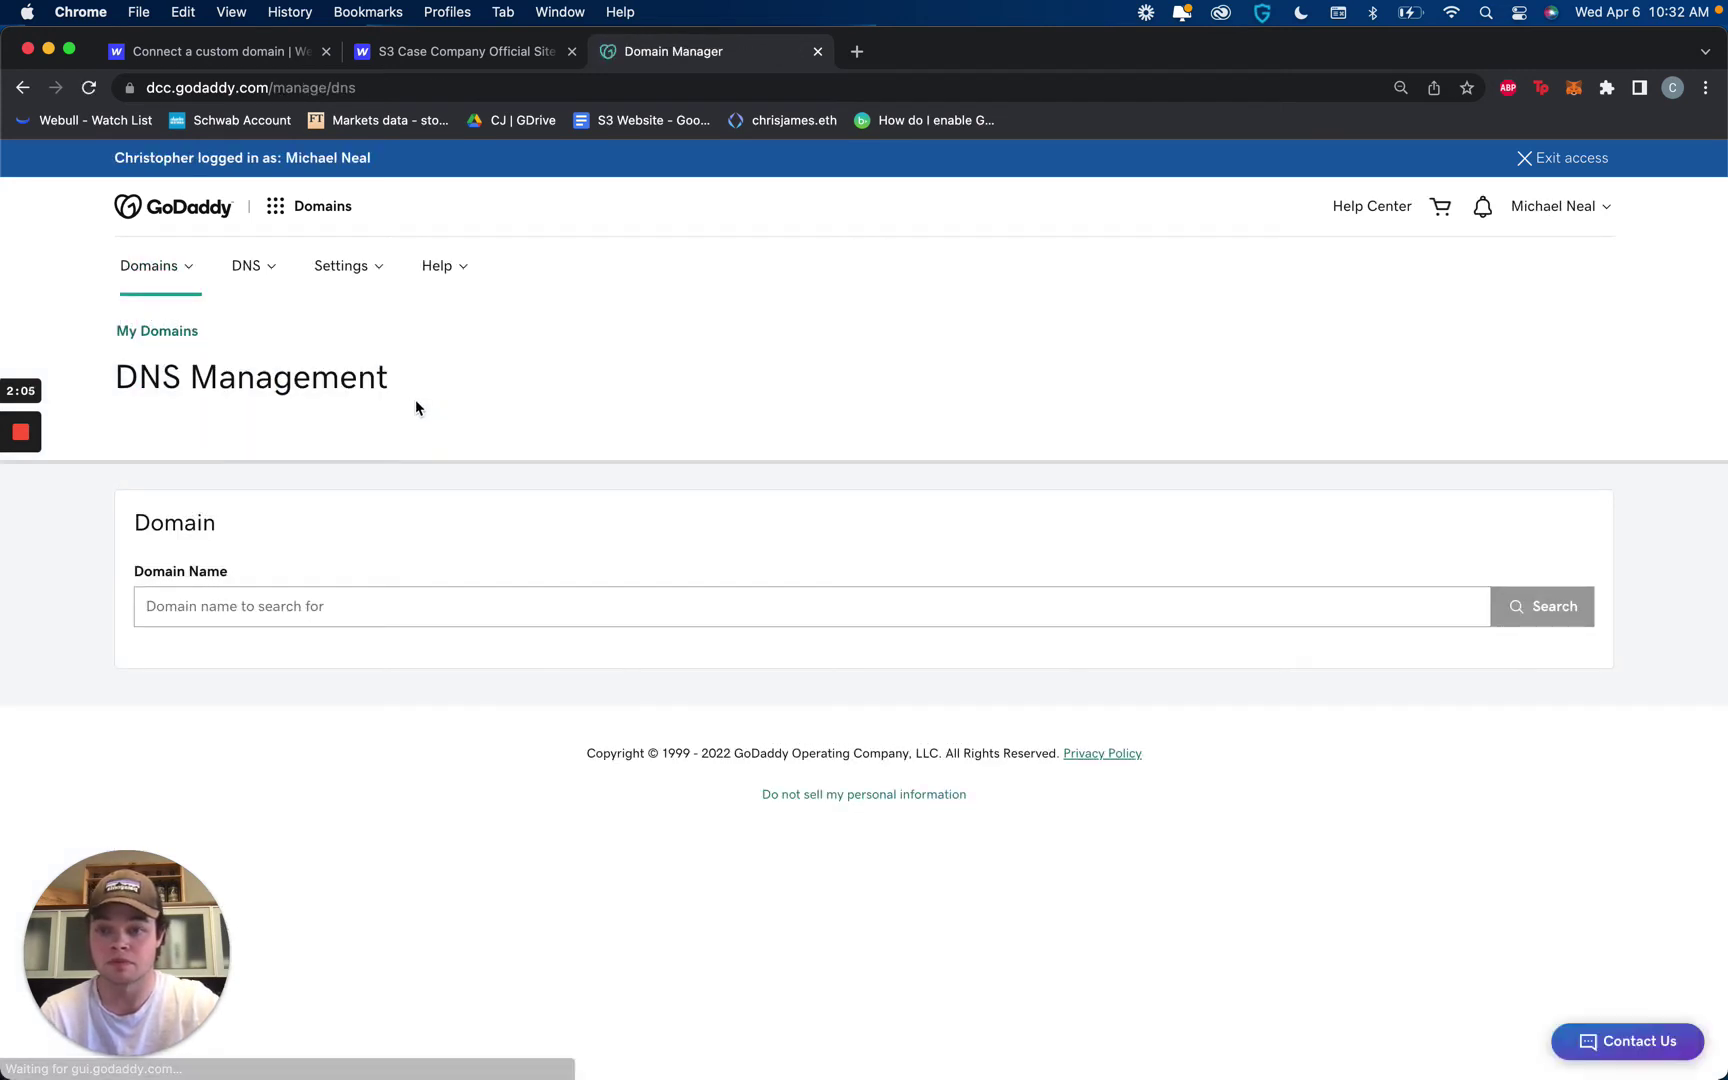
left_click(183, 272)
left_click(181, 324)
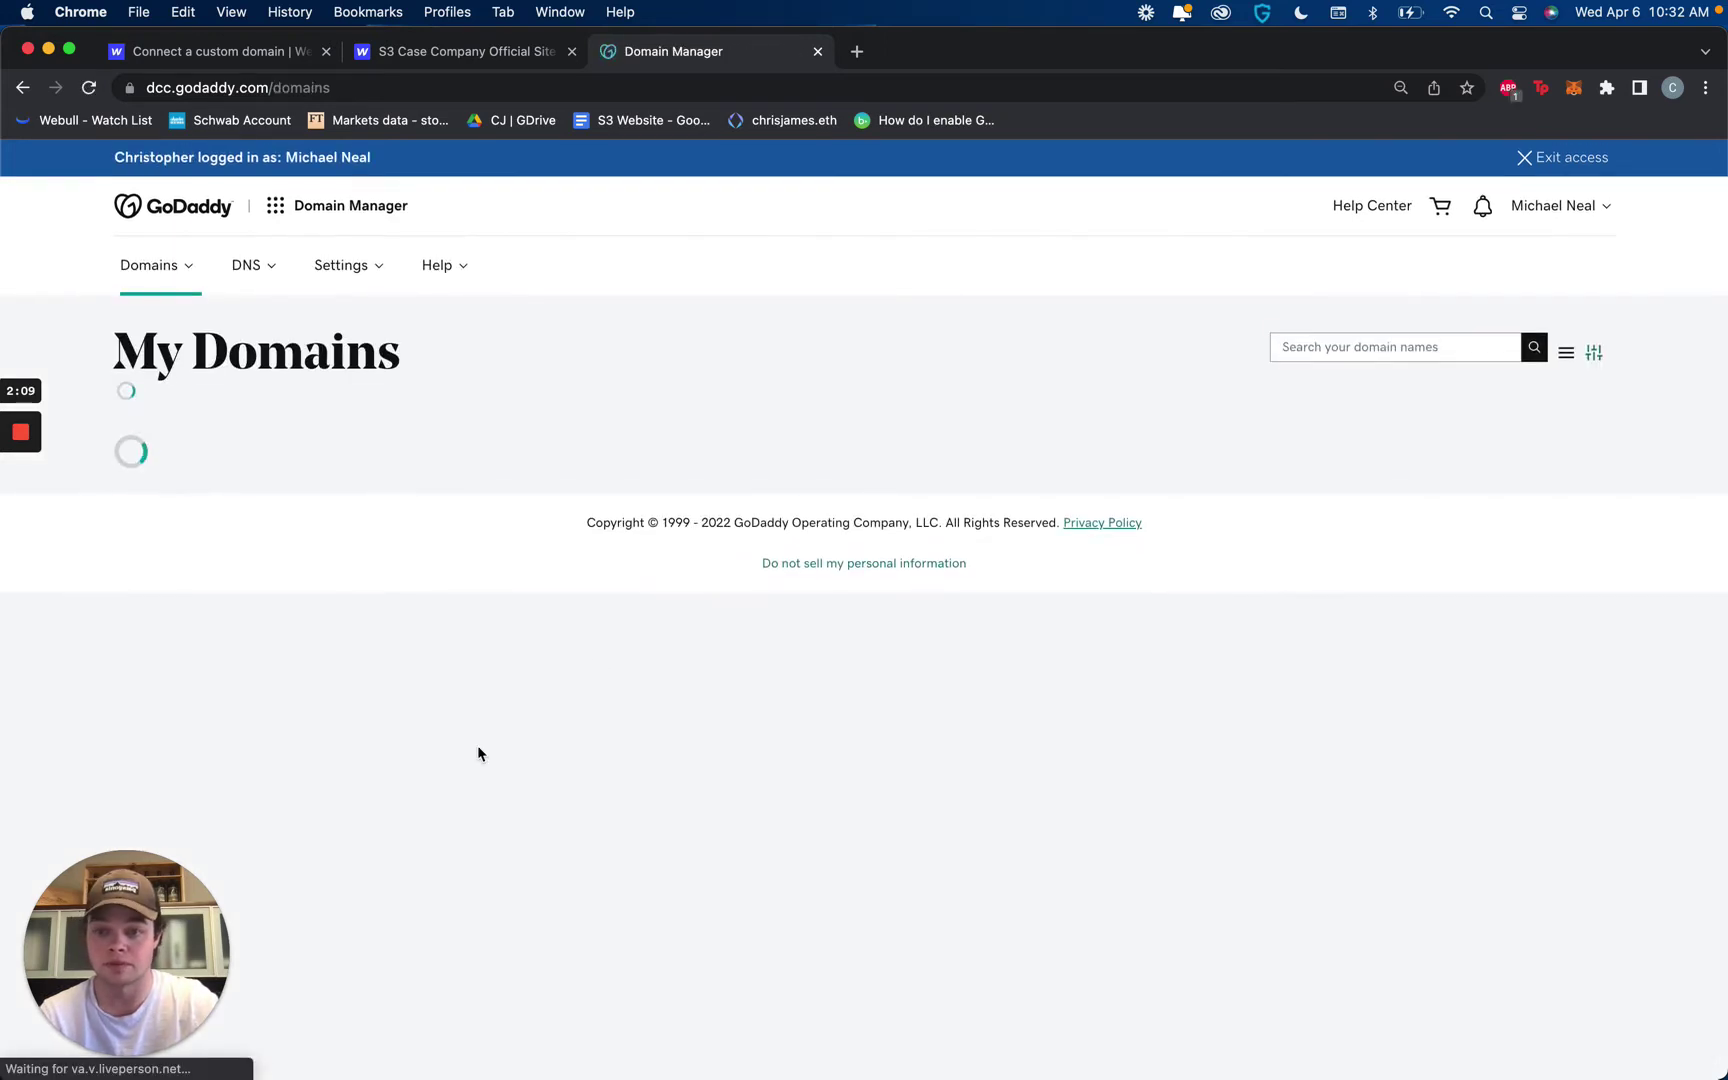
scroll(401, 698, "down", 5)
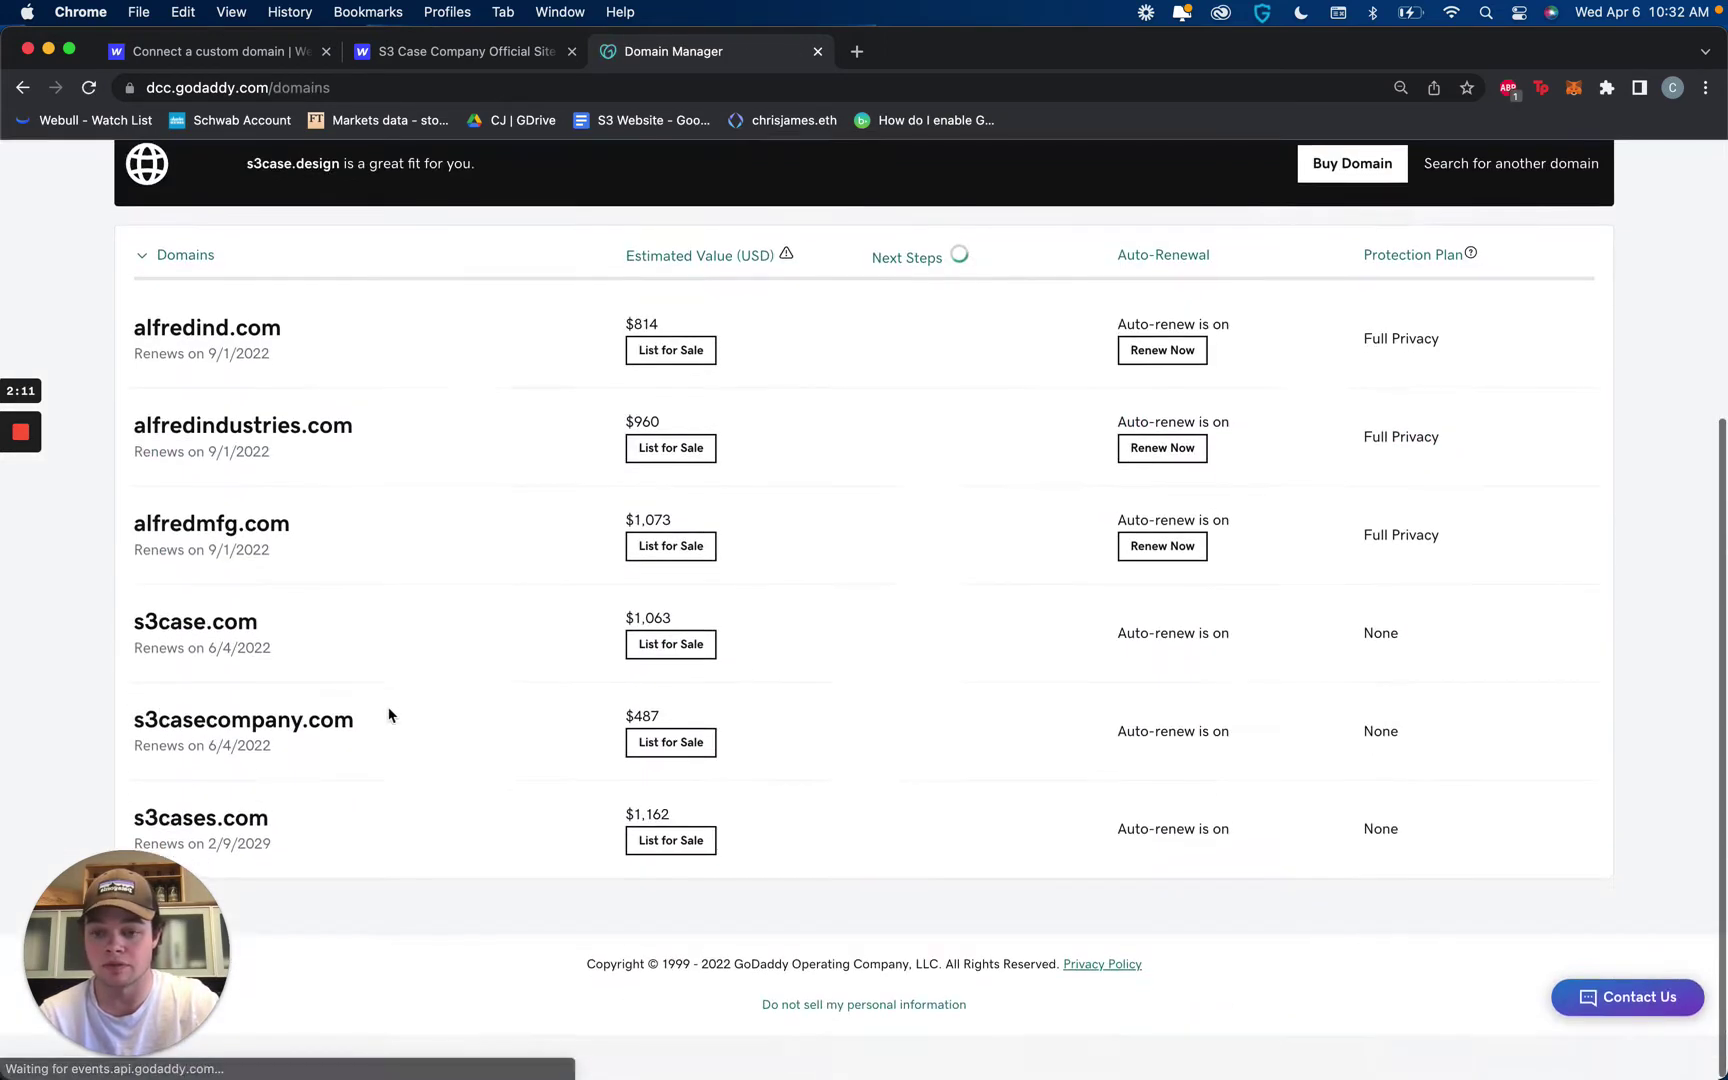
left_click(600, 748)
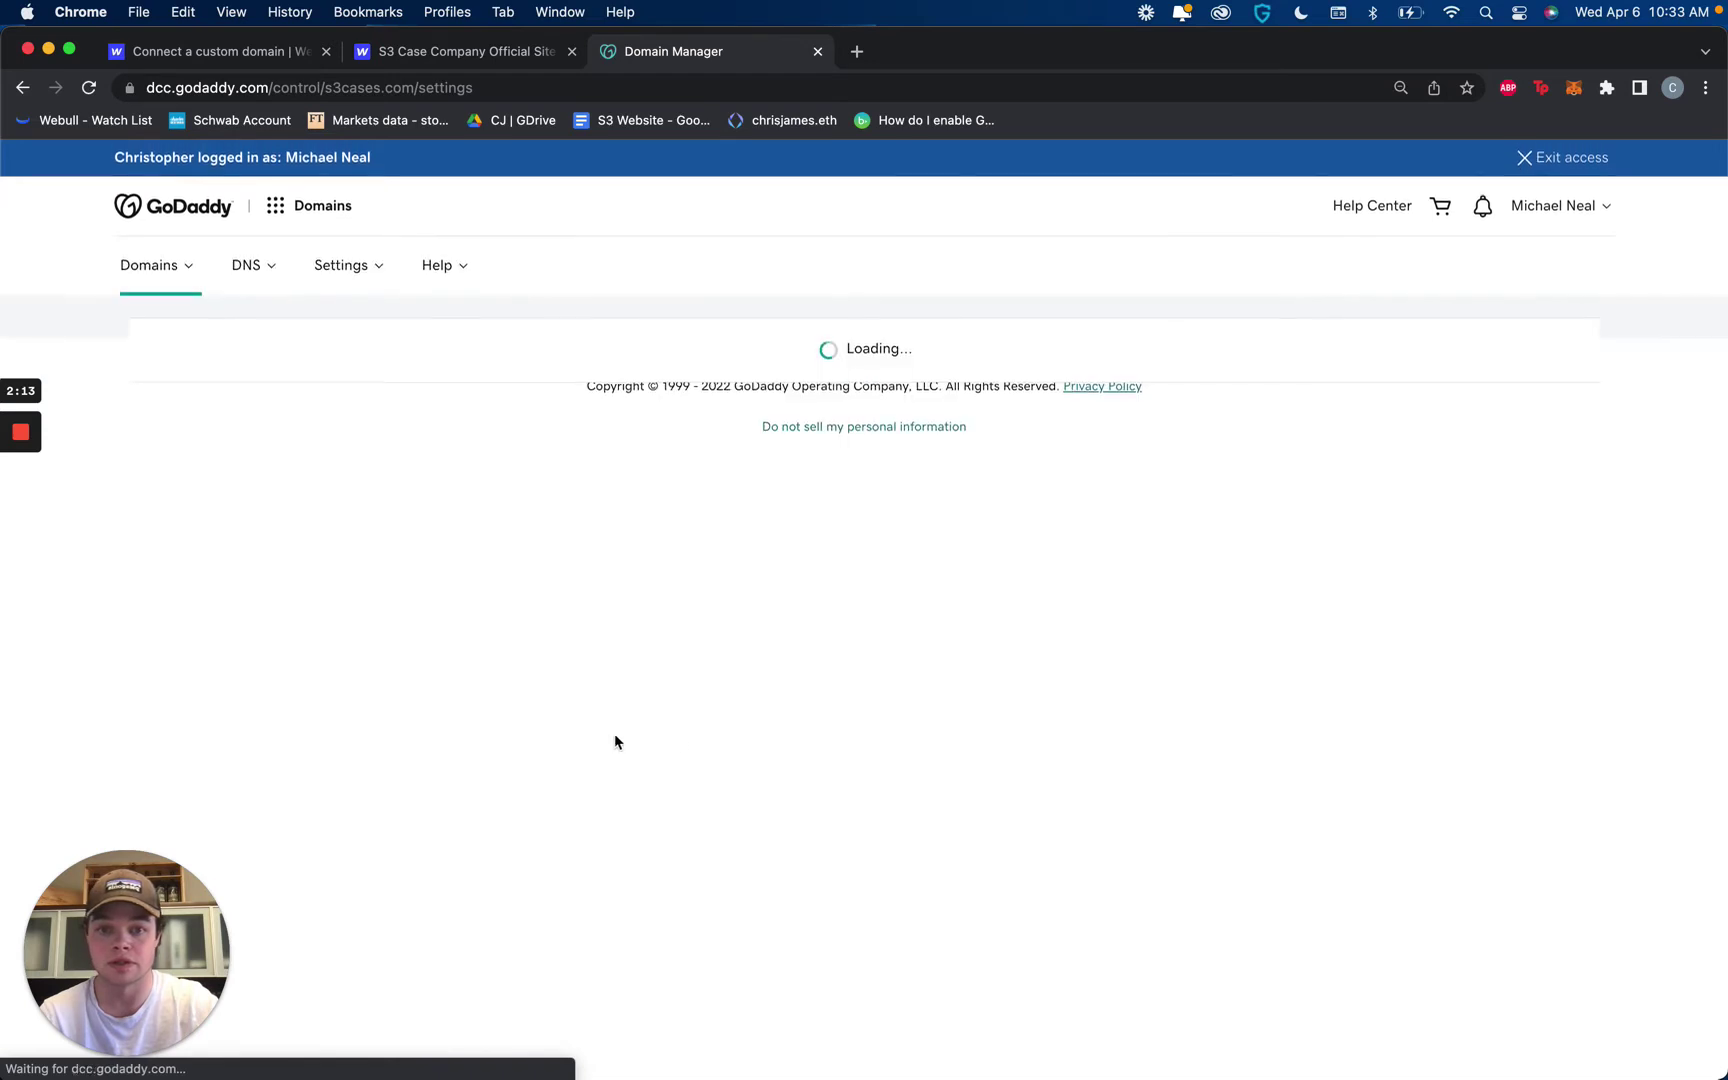
Step: Open DNS management for s3cases.com and increase the number of DNS records shown per page
scroll(680, 740, "down", 10)
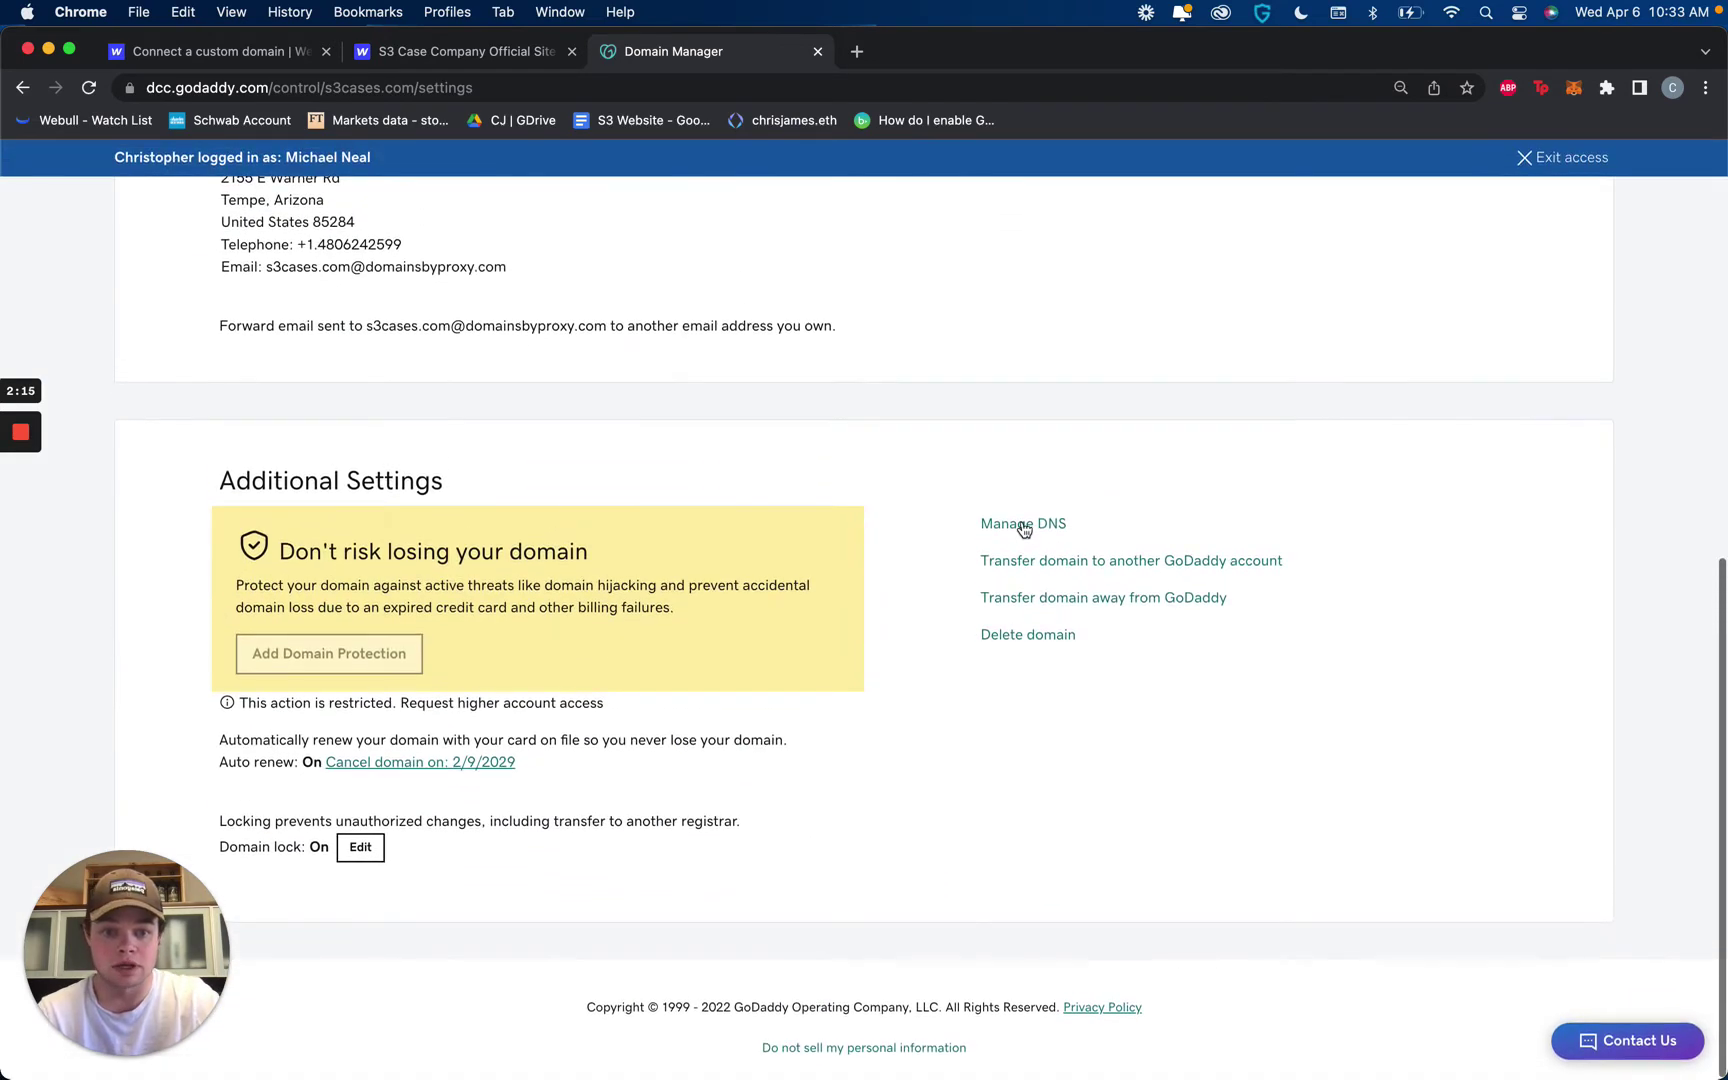
left_click(1018, 523)
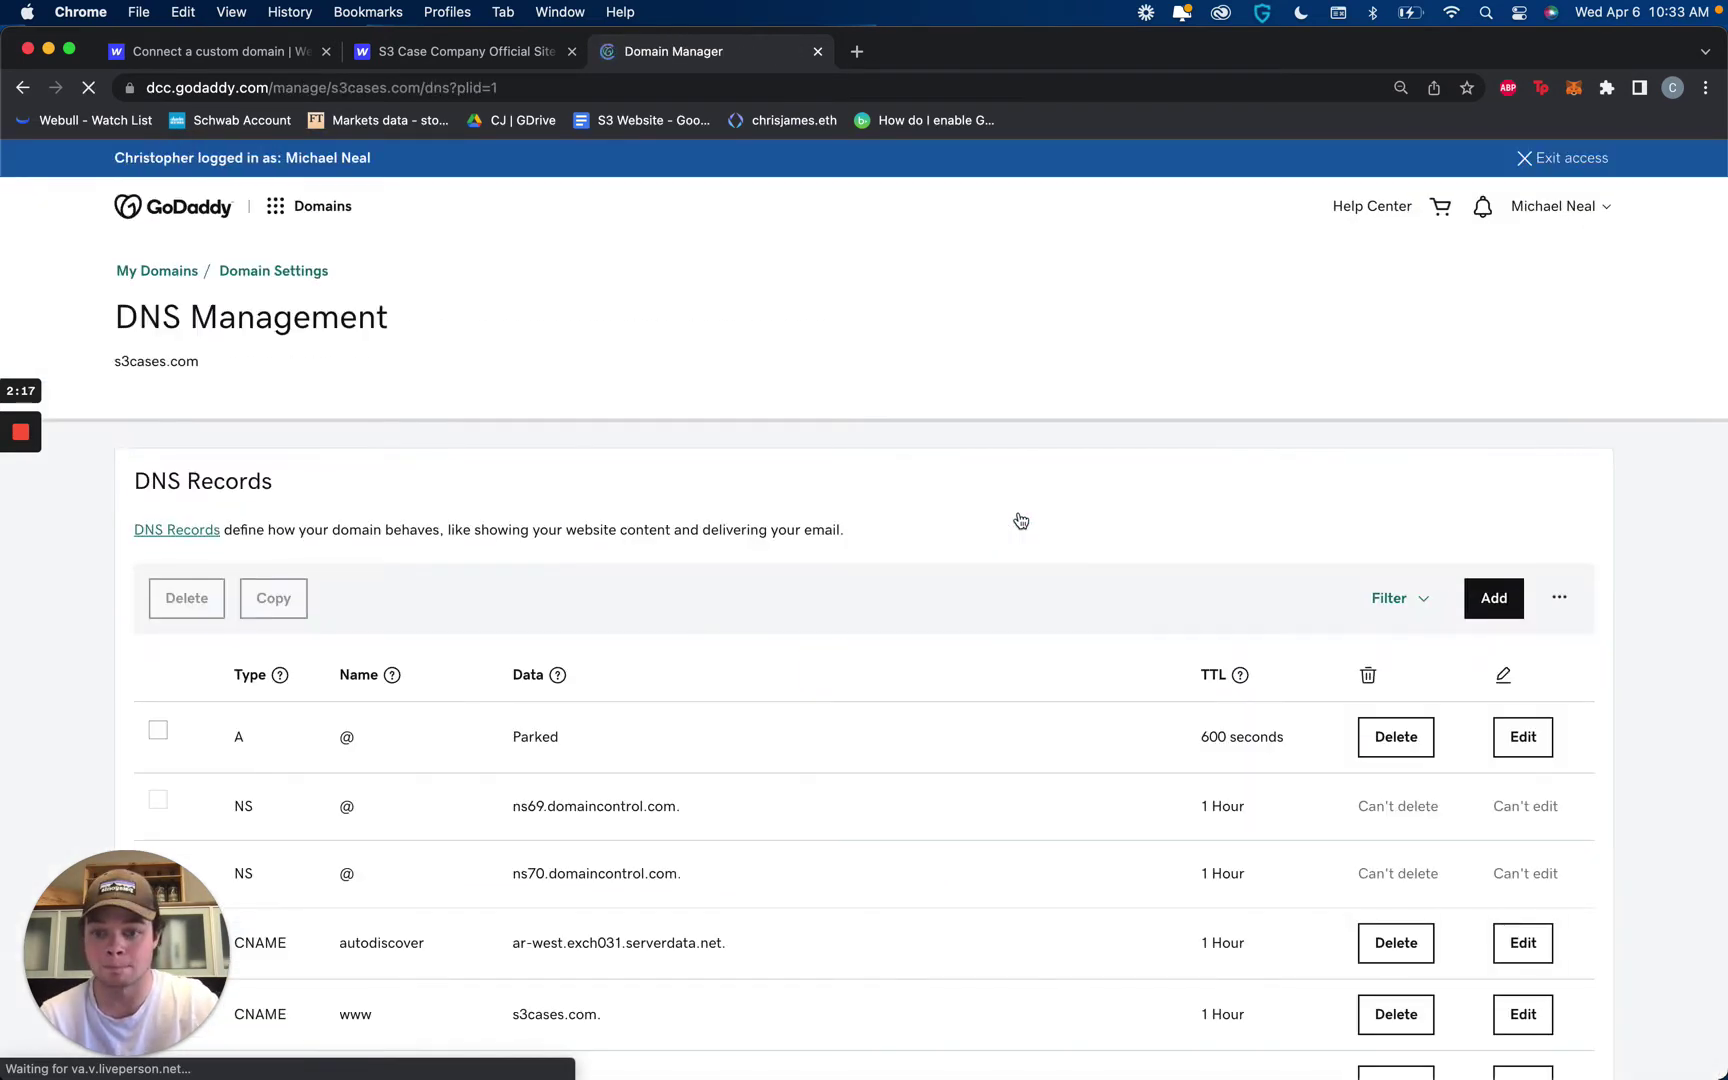
scroll(1018, 519, "down", 5)
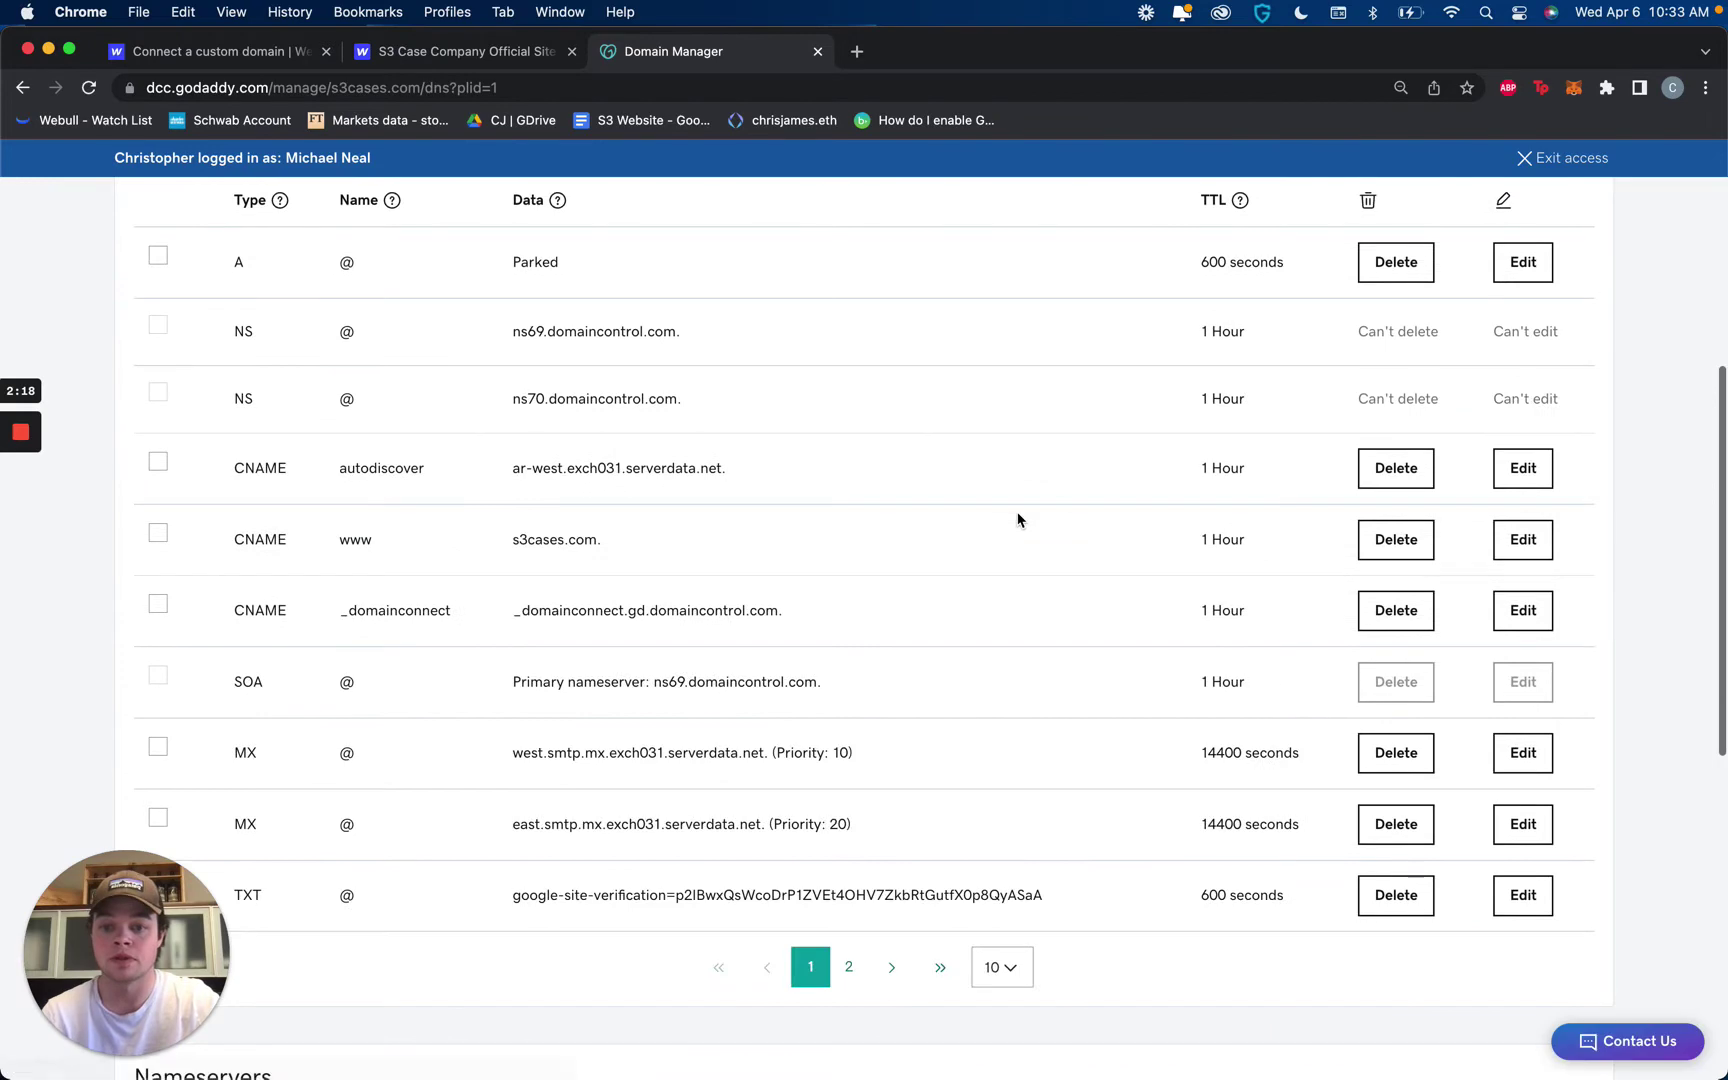
left_click(1005, 975)
left_click(1008, 882)
Step: Examine the s3cases.com DNS record list, in particular the A record with host @ and its data value
scroll(751, 699, "down", 1)
scroll(751, 699, "up", 2)
scroll(751, 697, "down", 1)
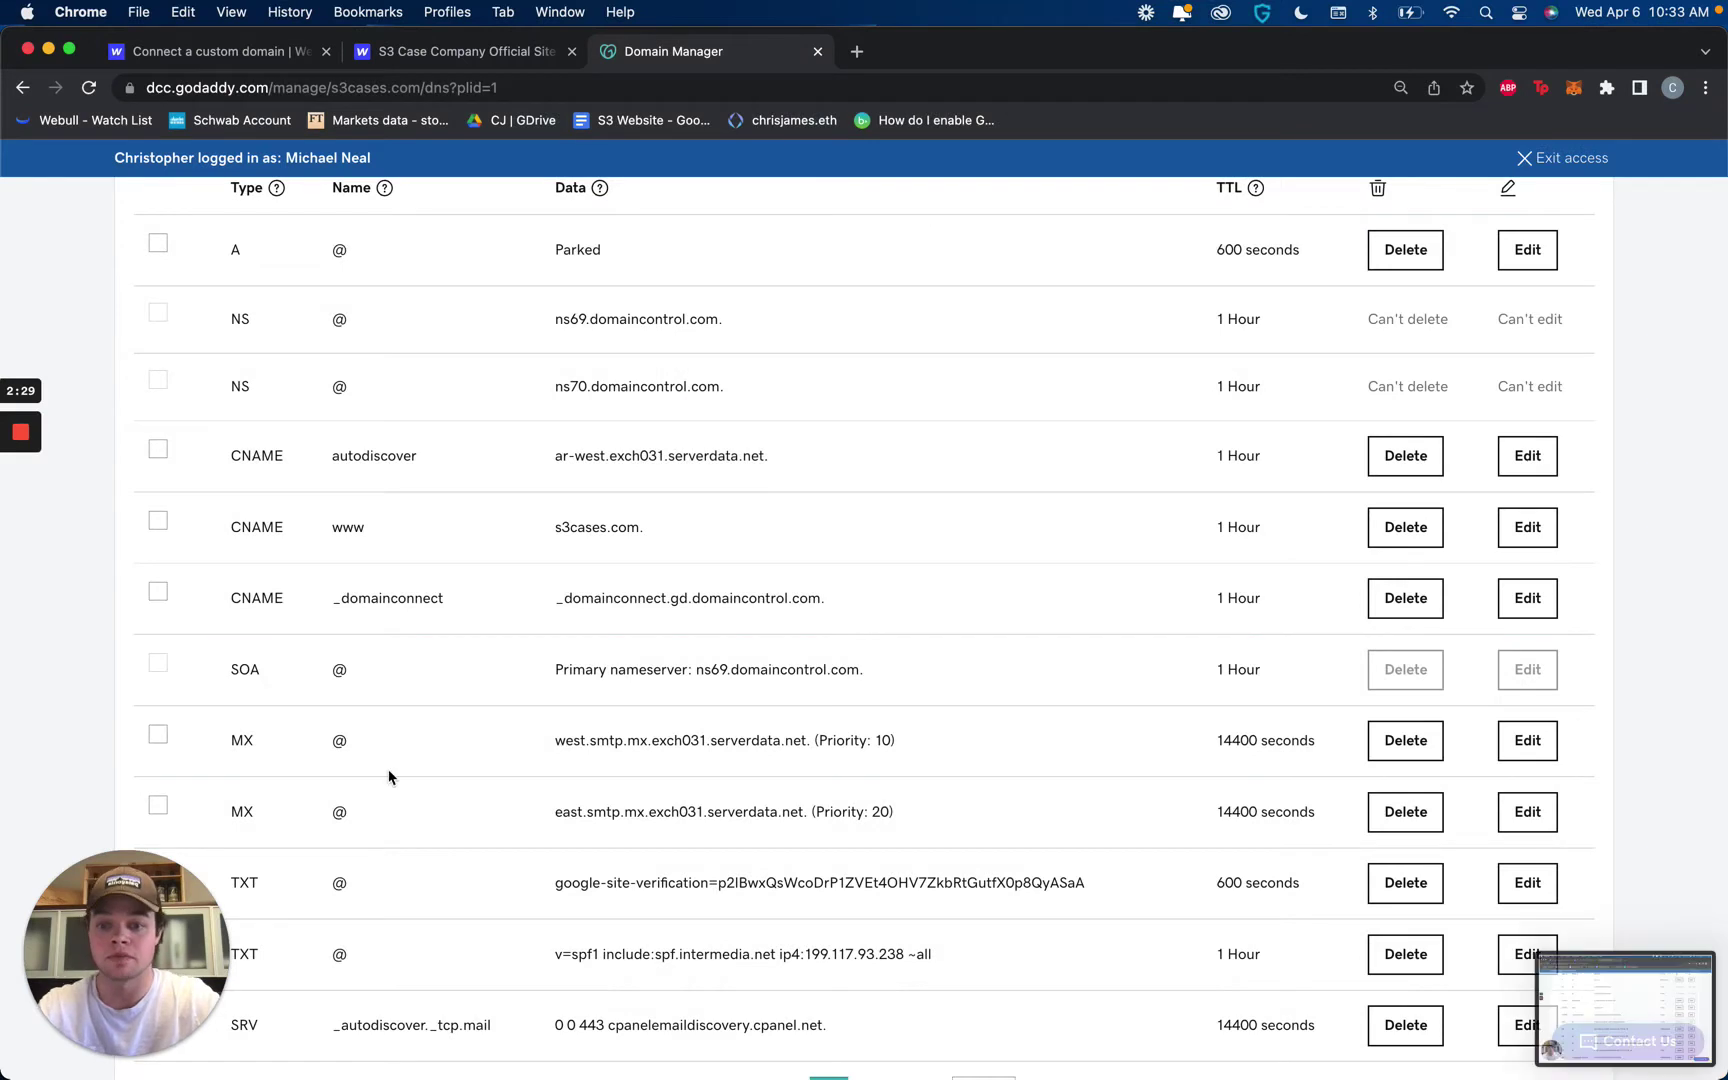
scroll(432, 566, "up", 2)
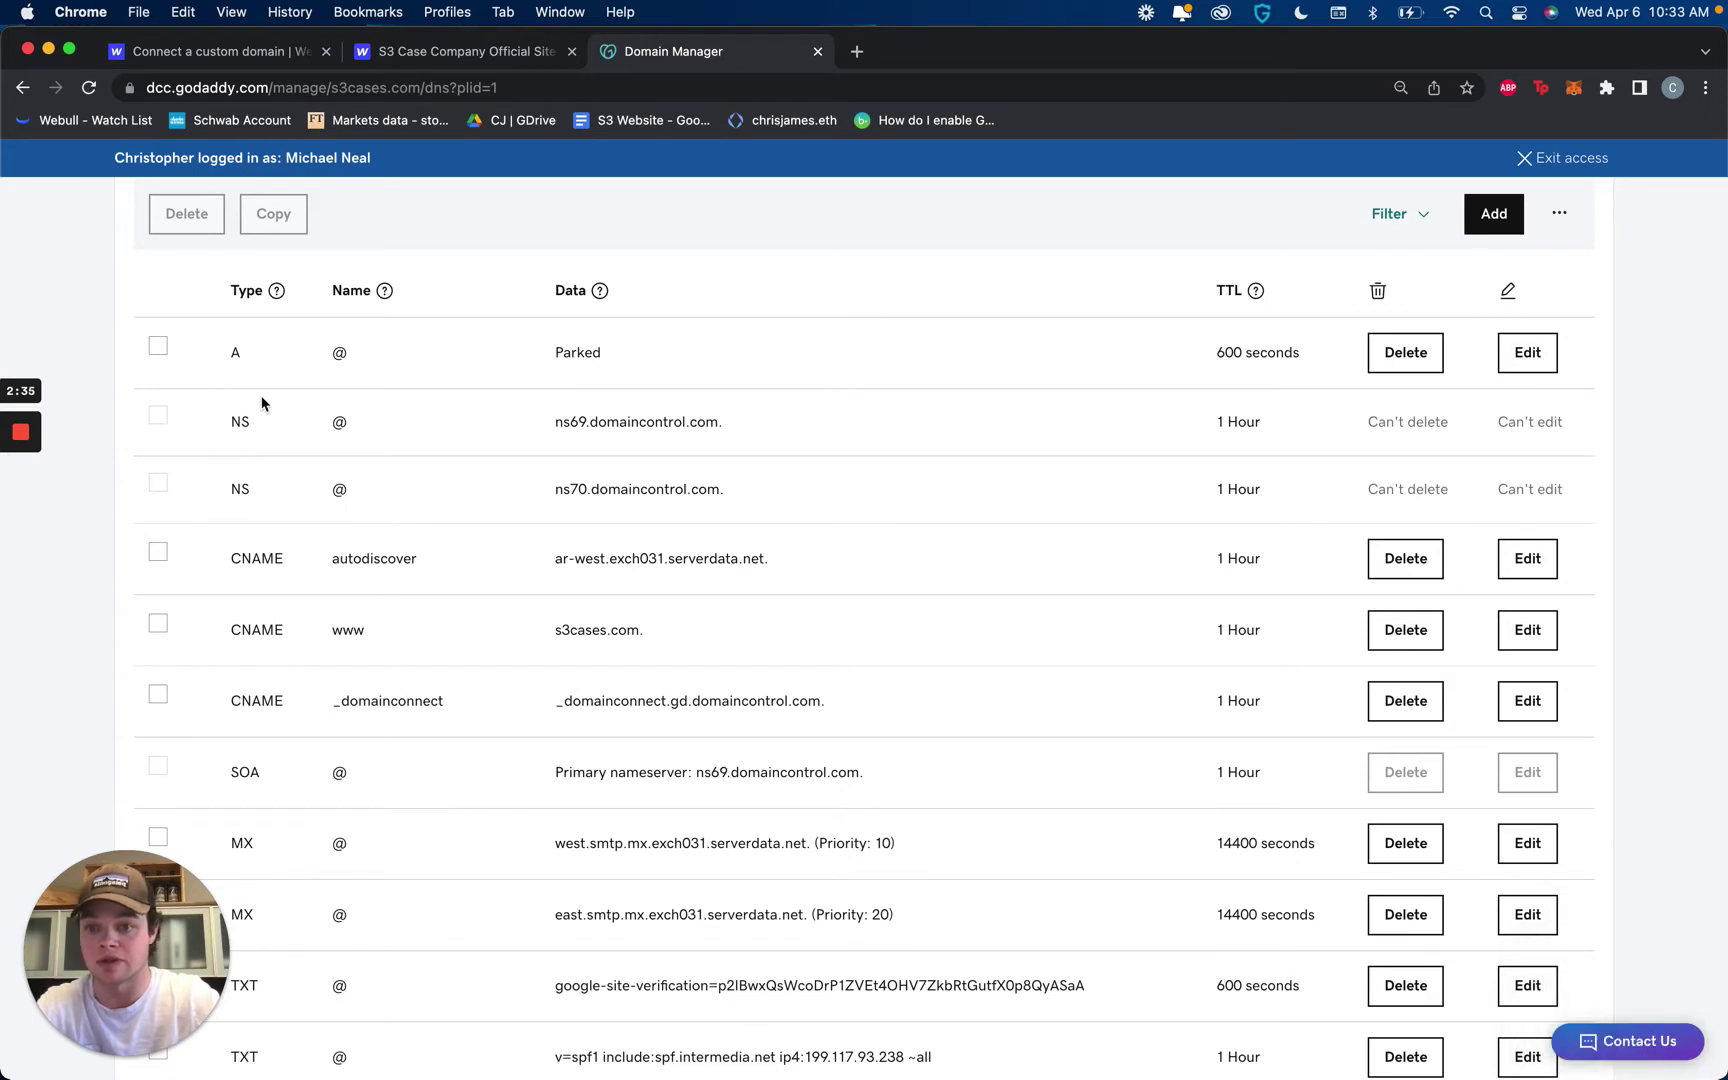
scroll(856, 358, "up", 1)
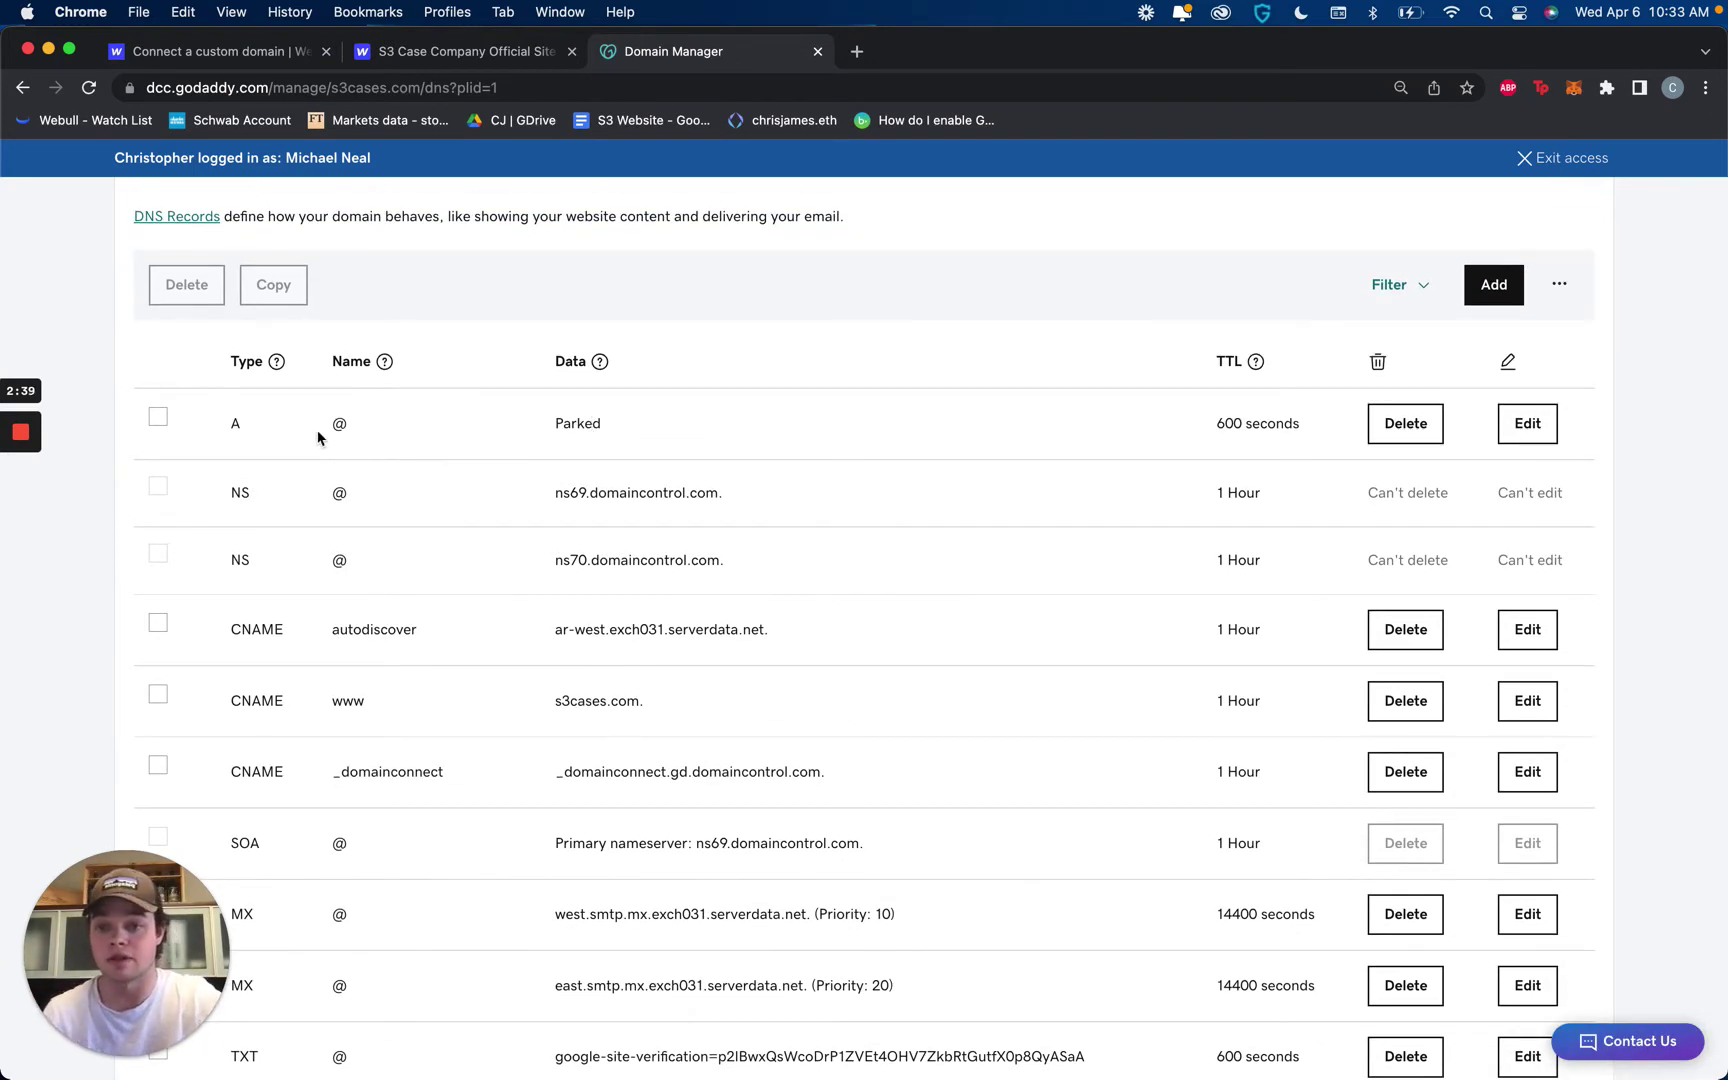
left_click(581, 422)
left_click(680, 409)
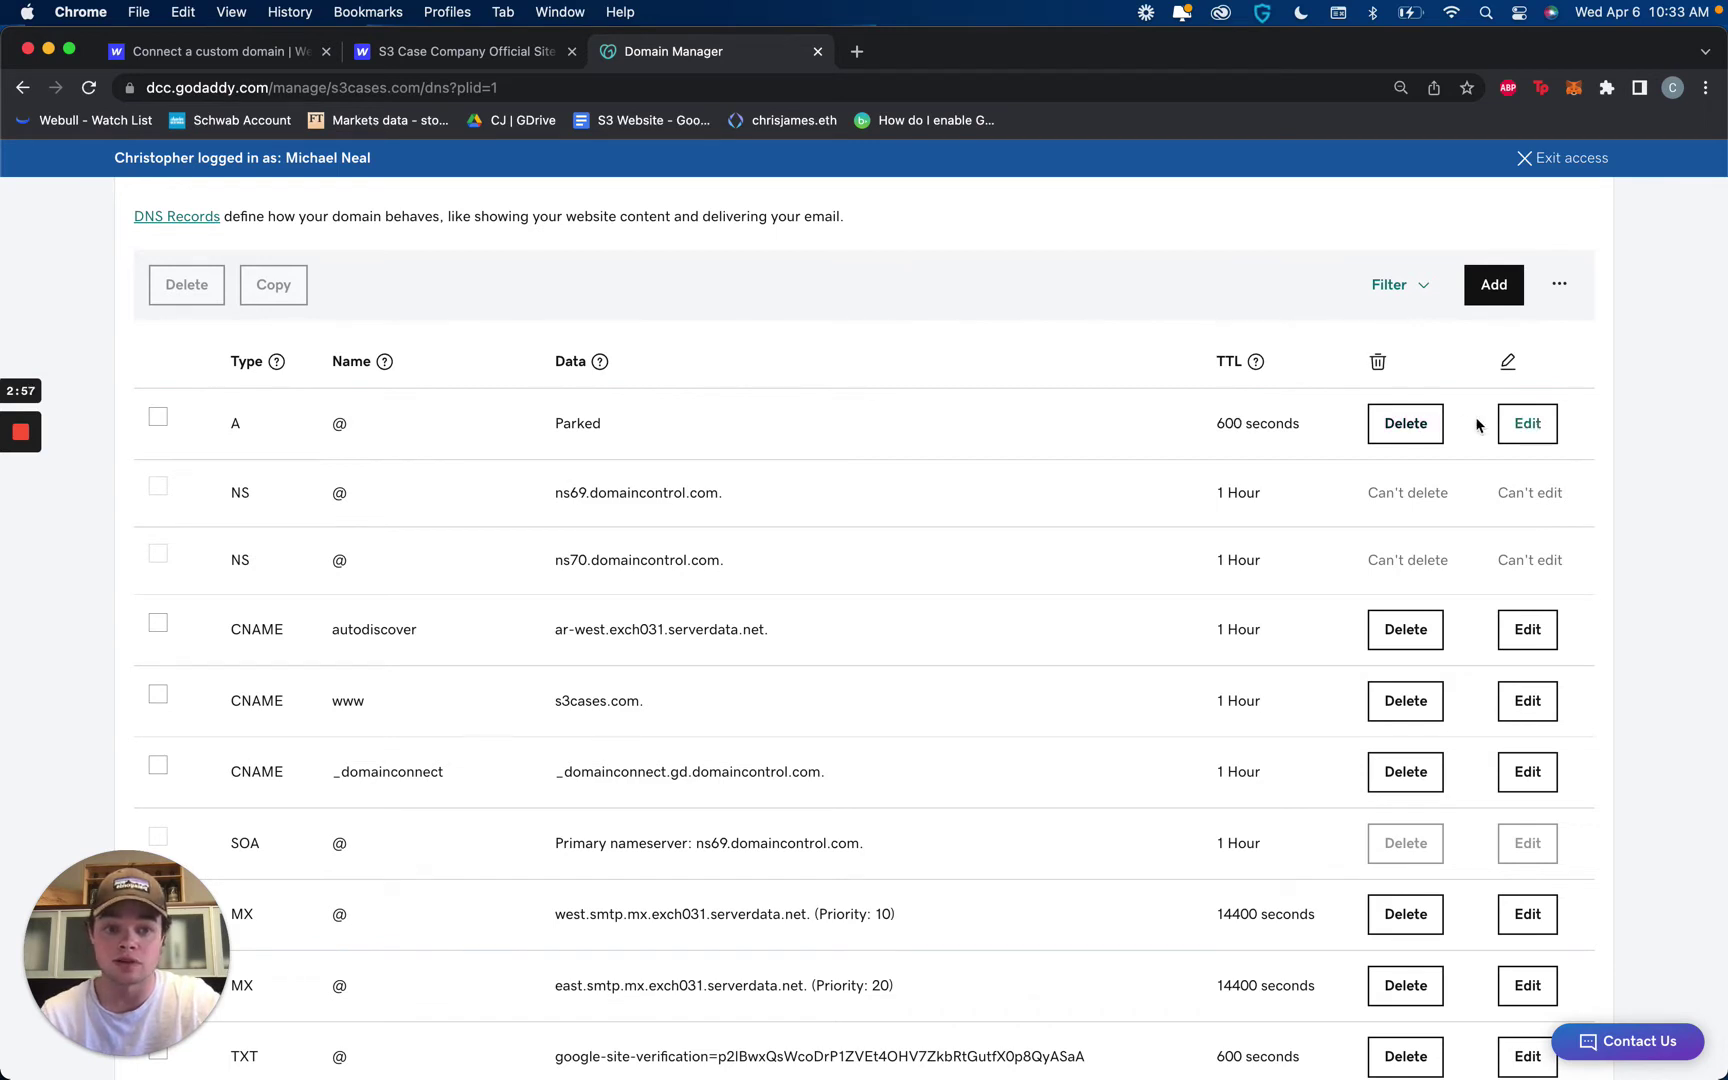
Step: Delete the parked A record with host @ and set the type of a new DNS record to A
left_click(1425, 423)
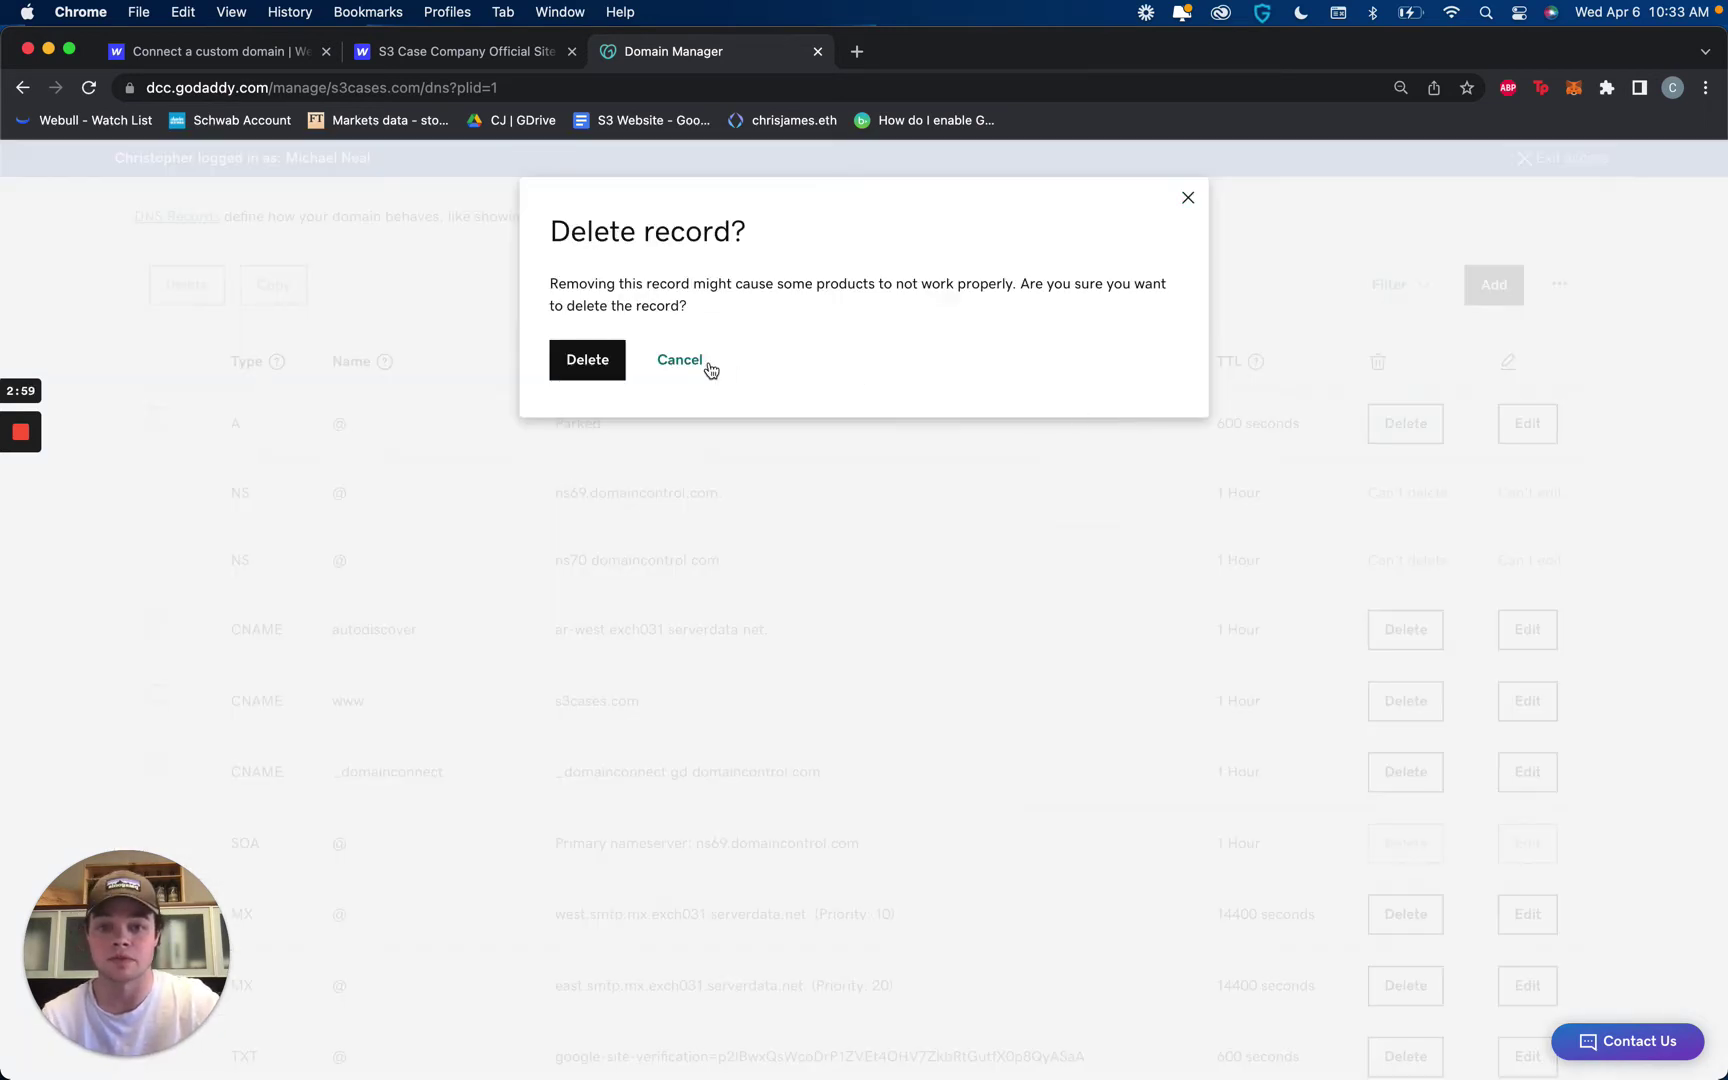
left_click(610, 362)
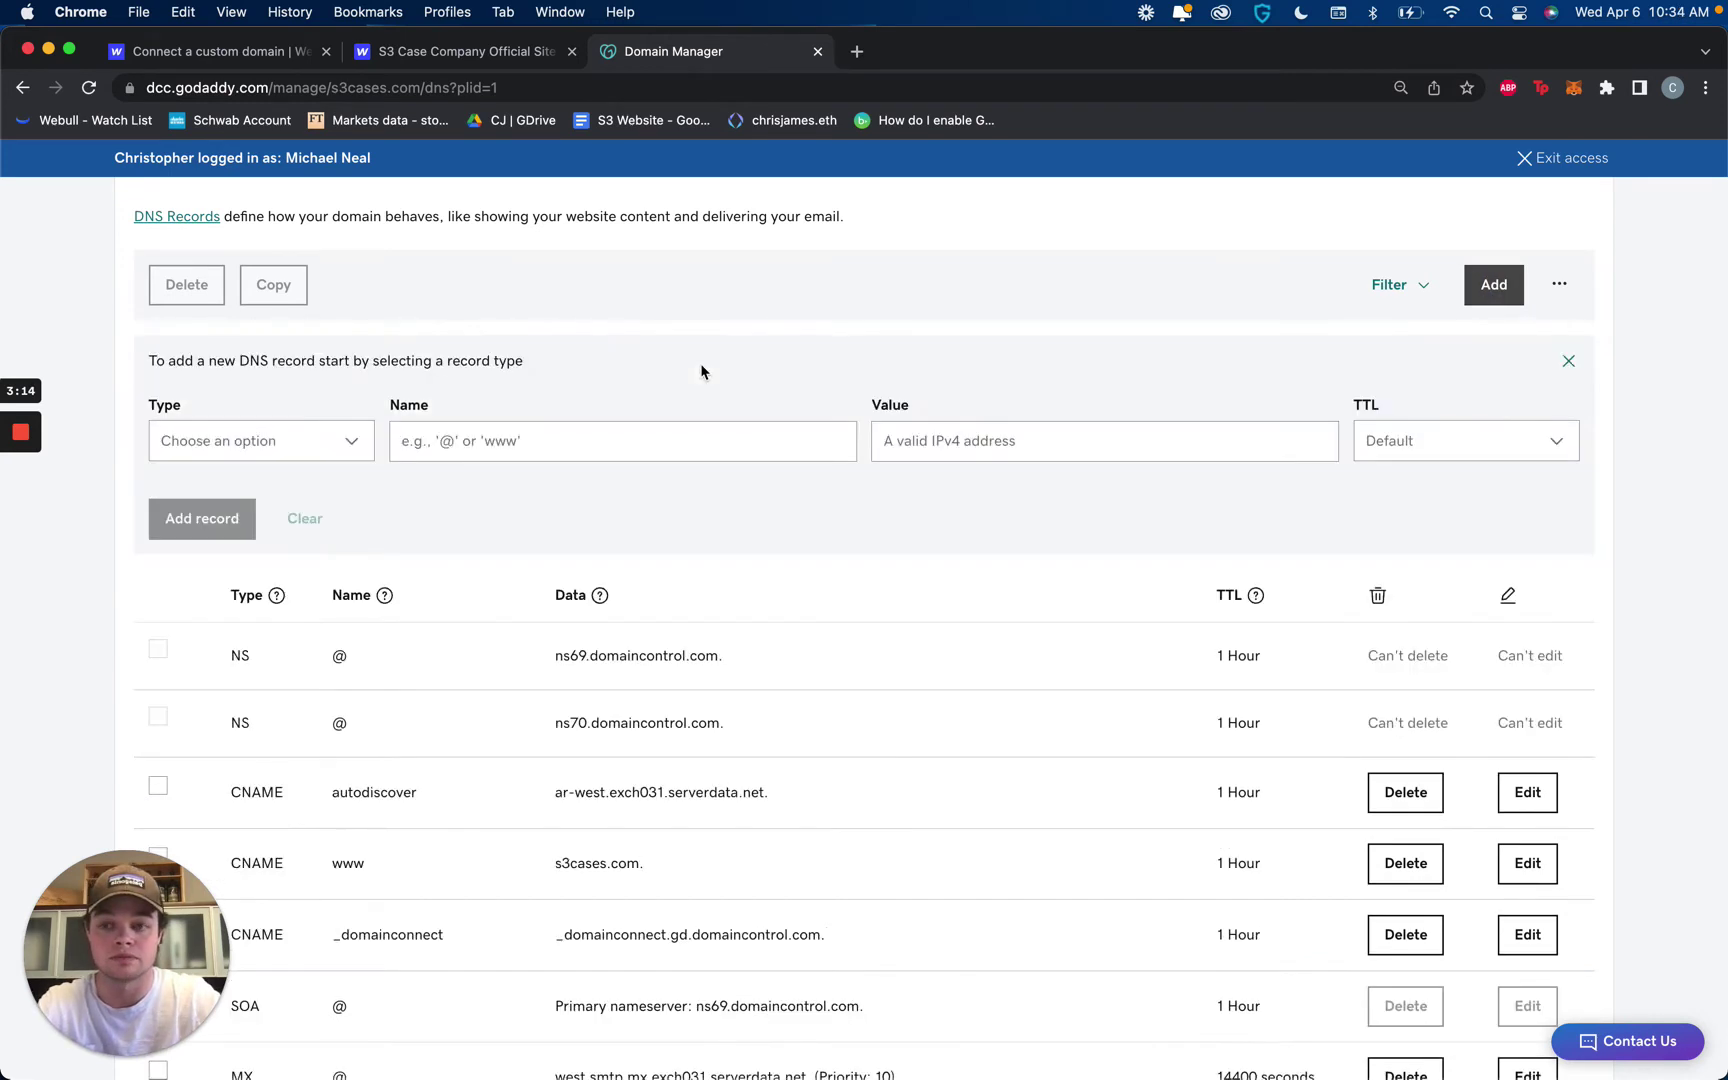
left_click(360, 450)
left_click(170, 482)
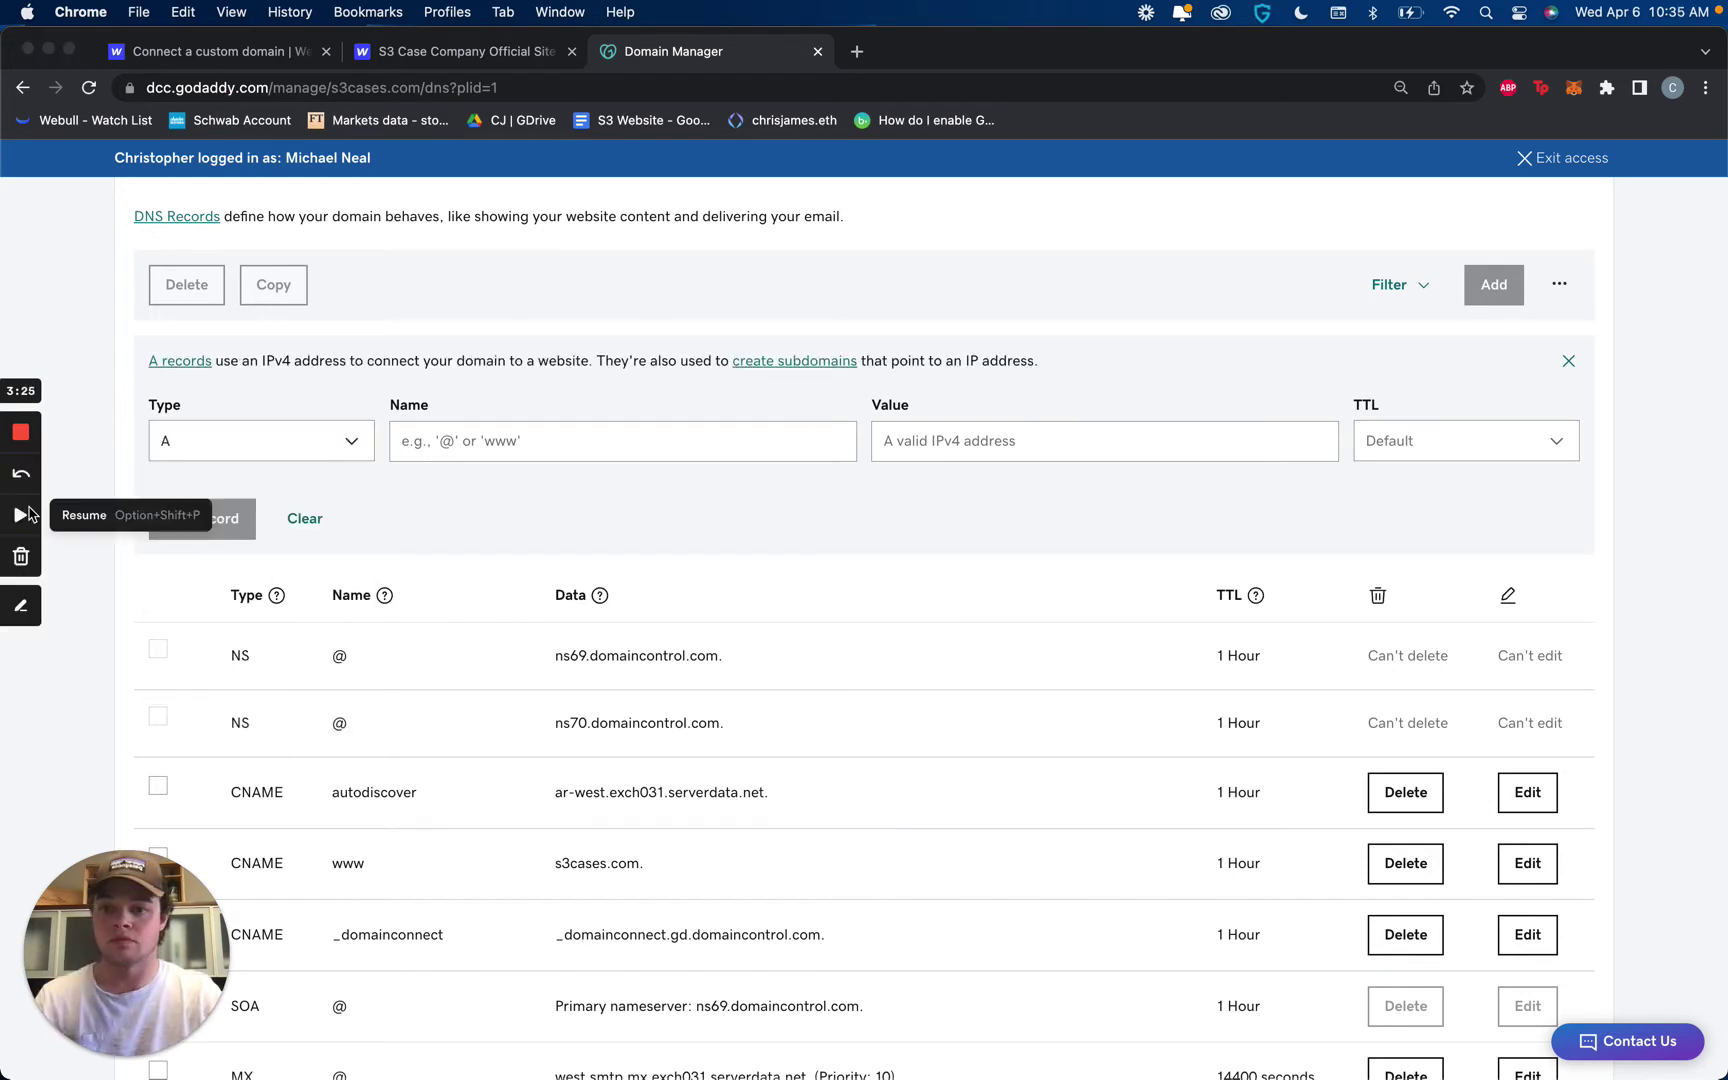
left_click(20, 509)
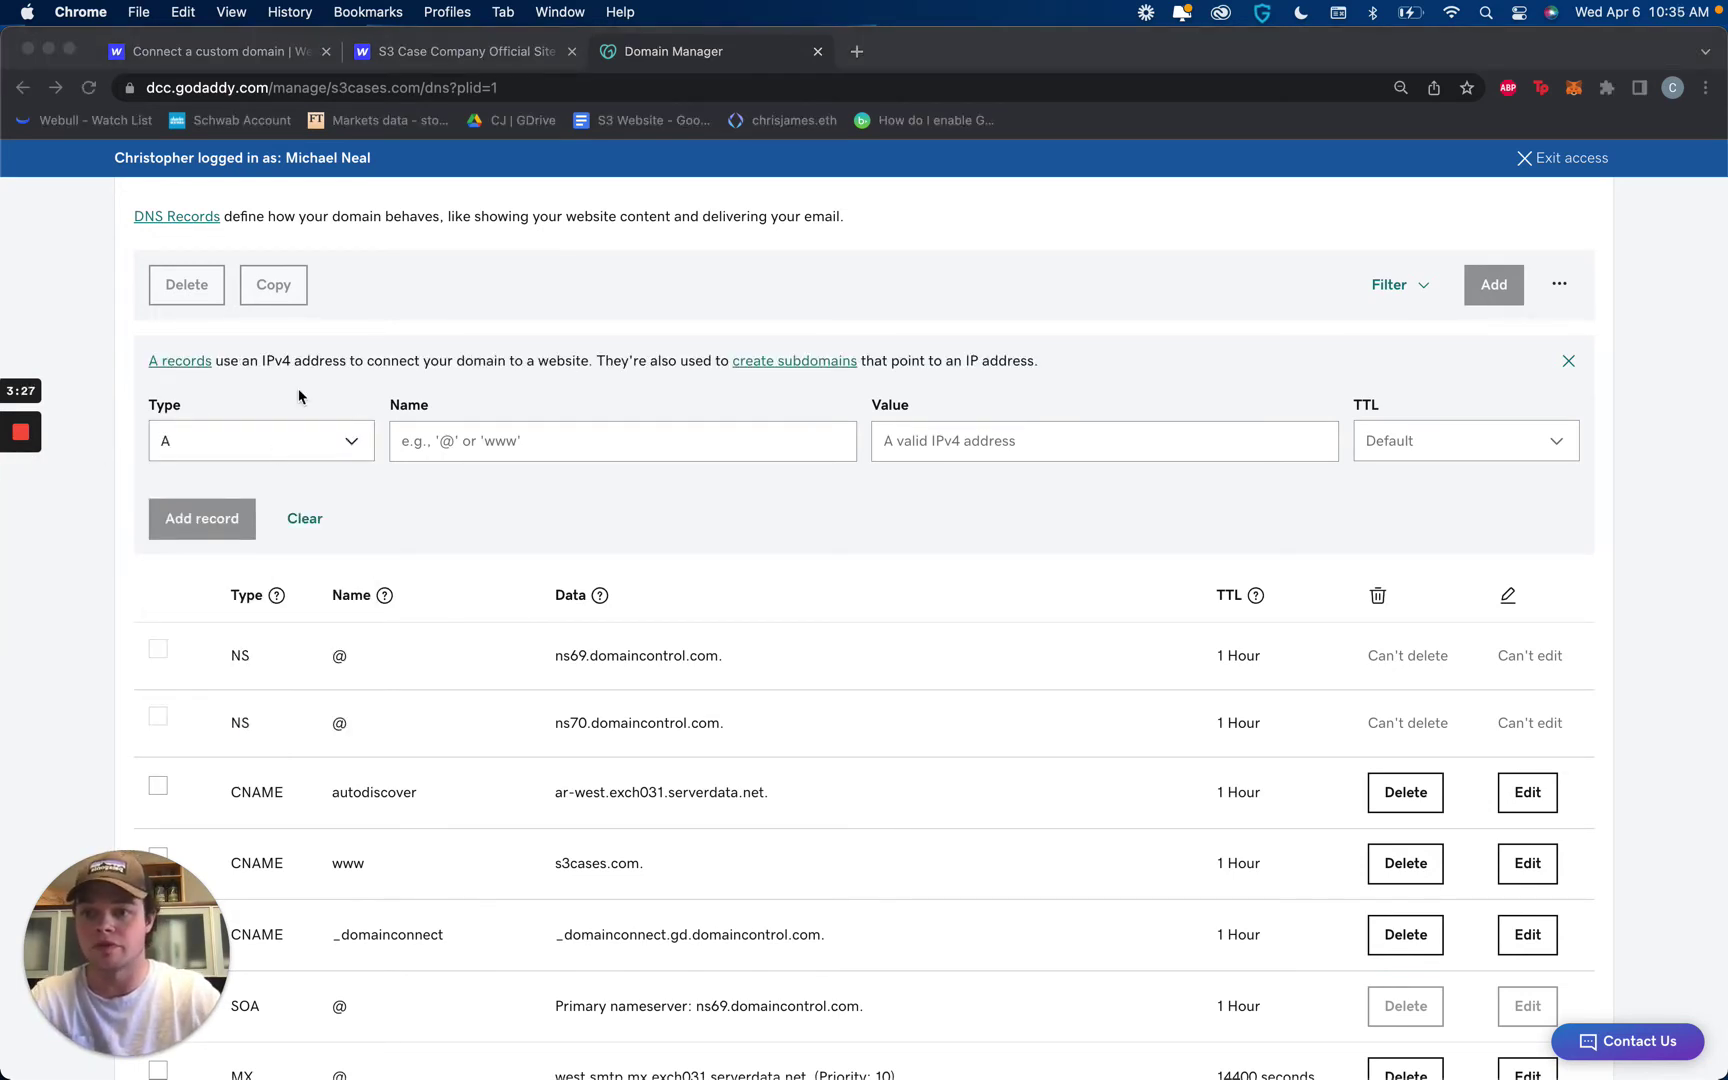
left_click(467, 499)
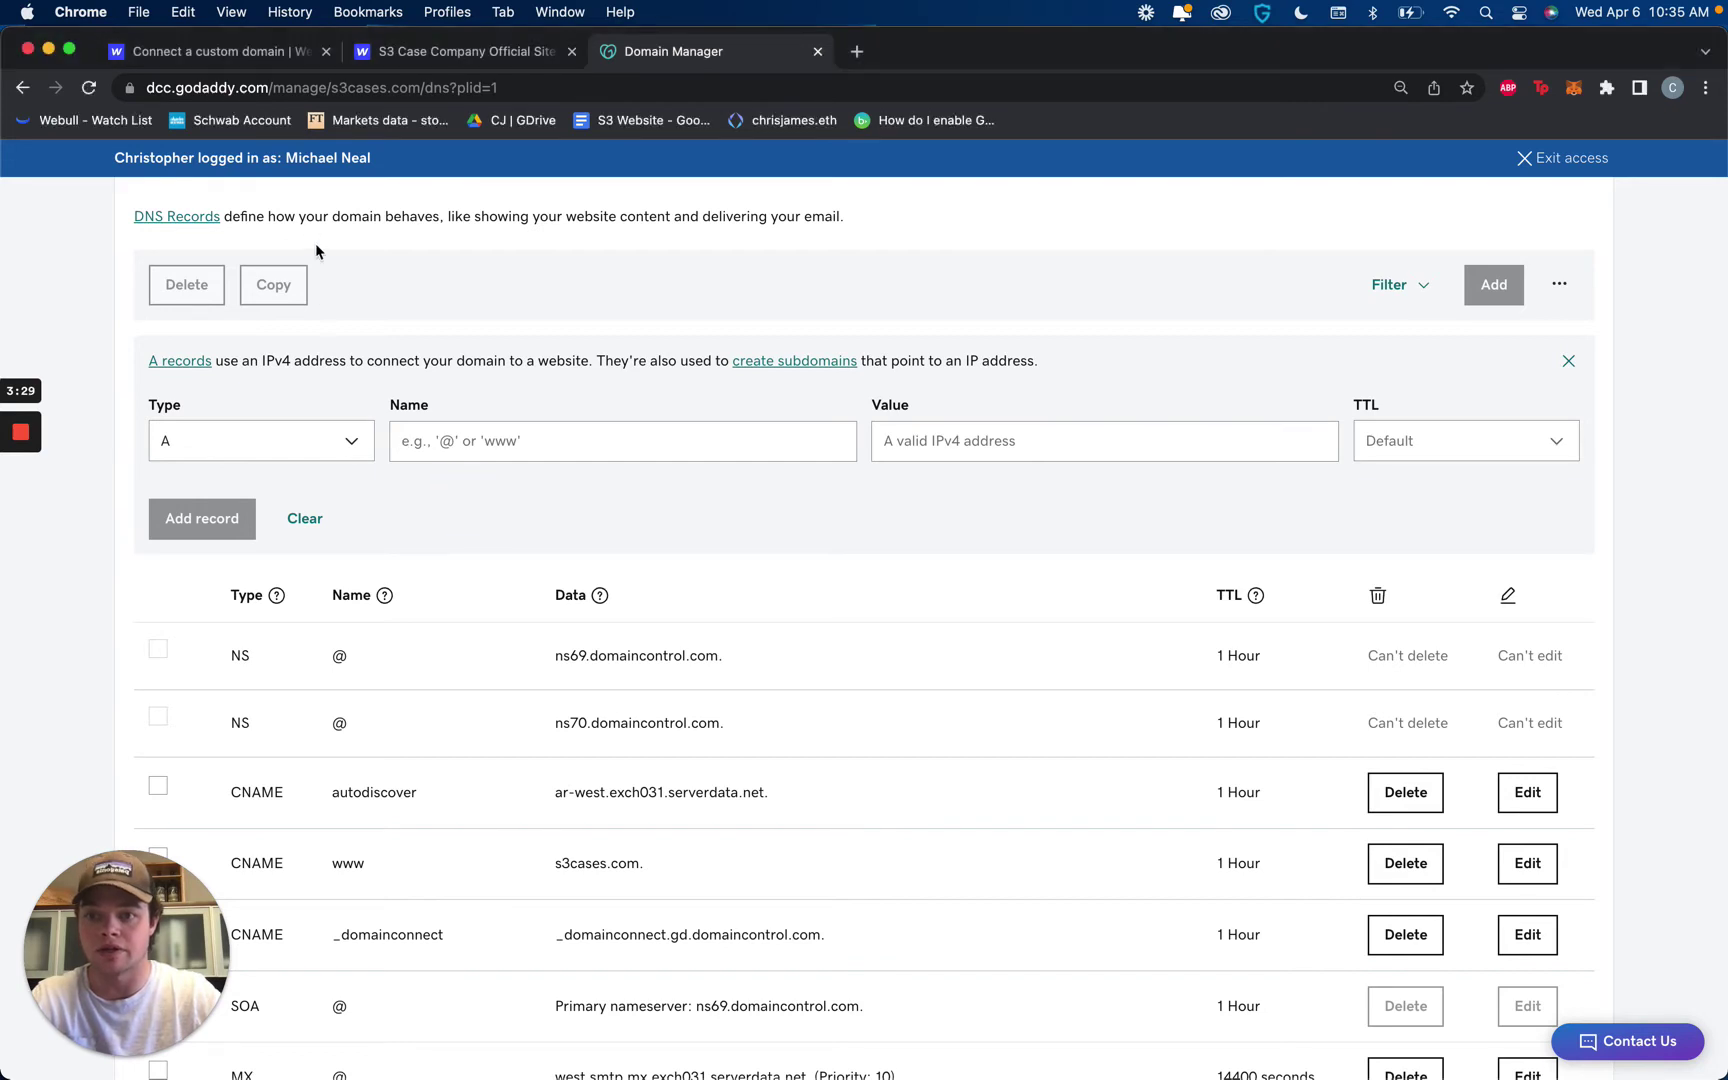
Step: Copy the first A record value from Webflow's hosting settings and enter name @ and value 75.2.70.75 in the new GoDaddy record
left_click(463, 52)
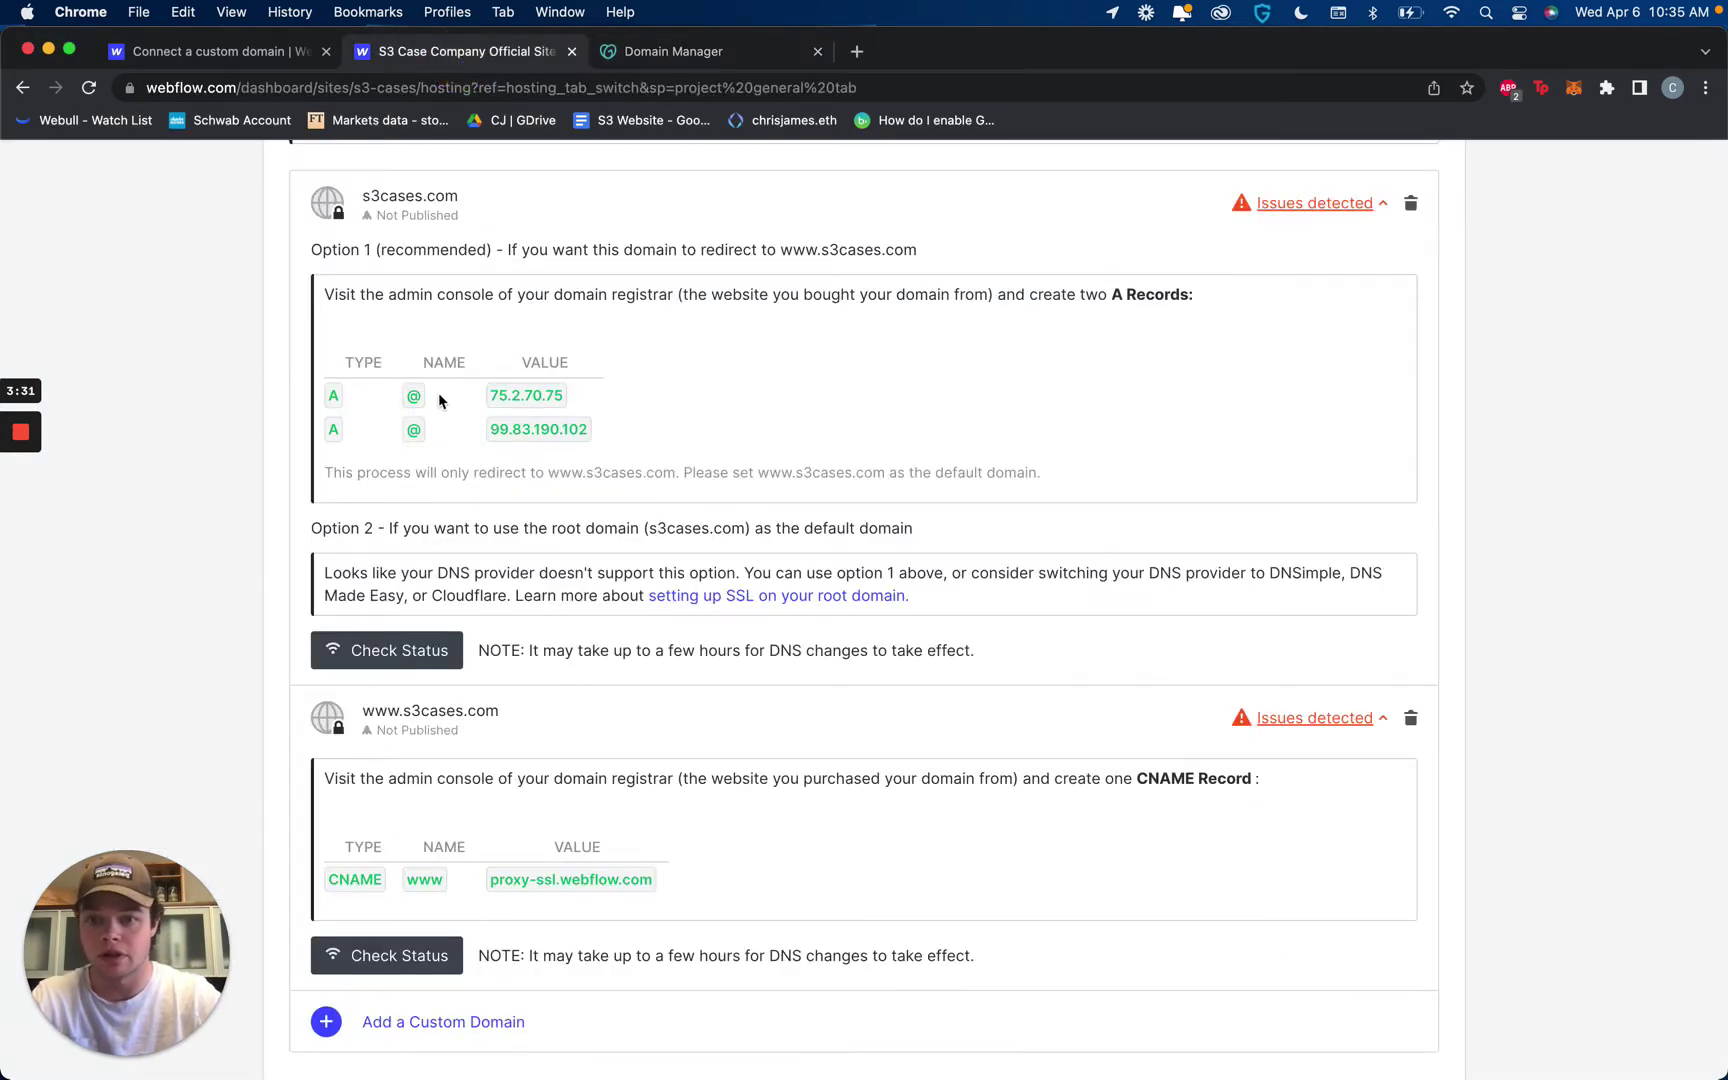
left_click(506, 399)
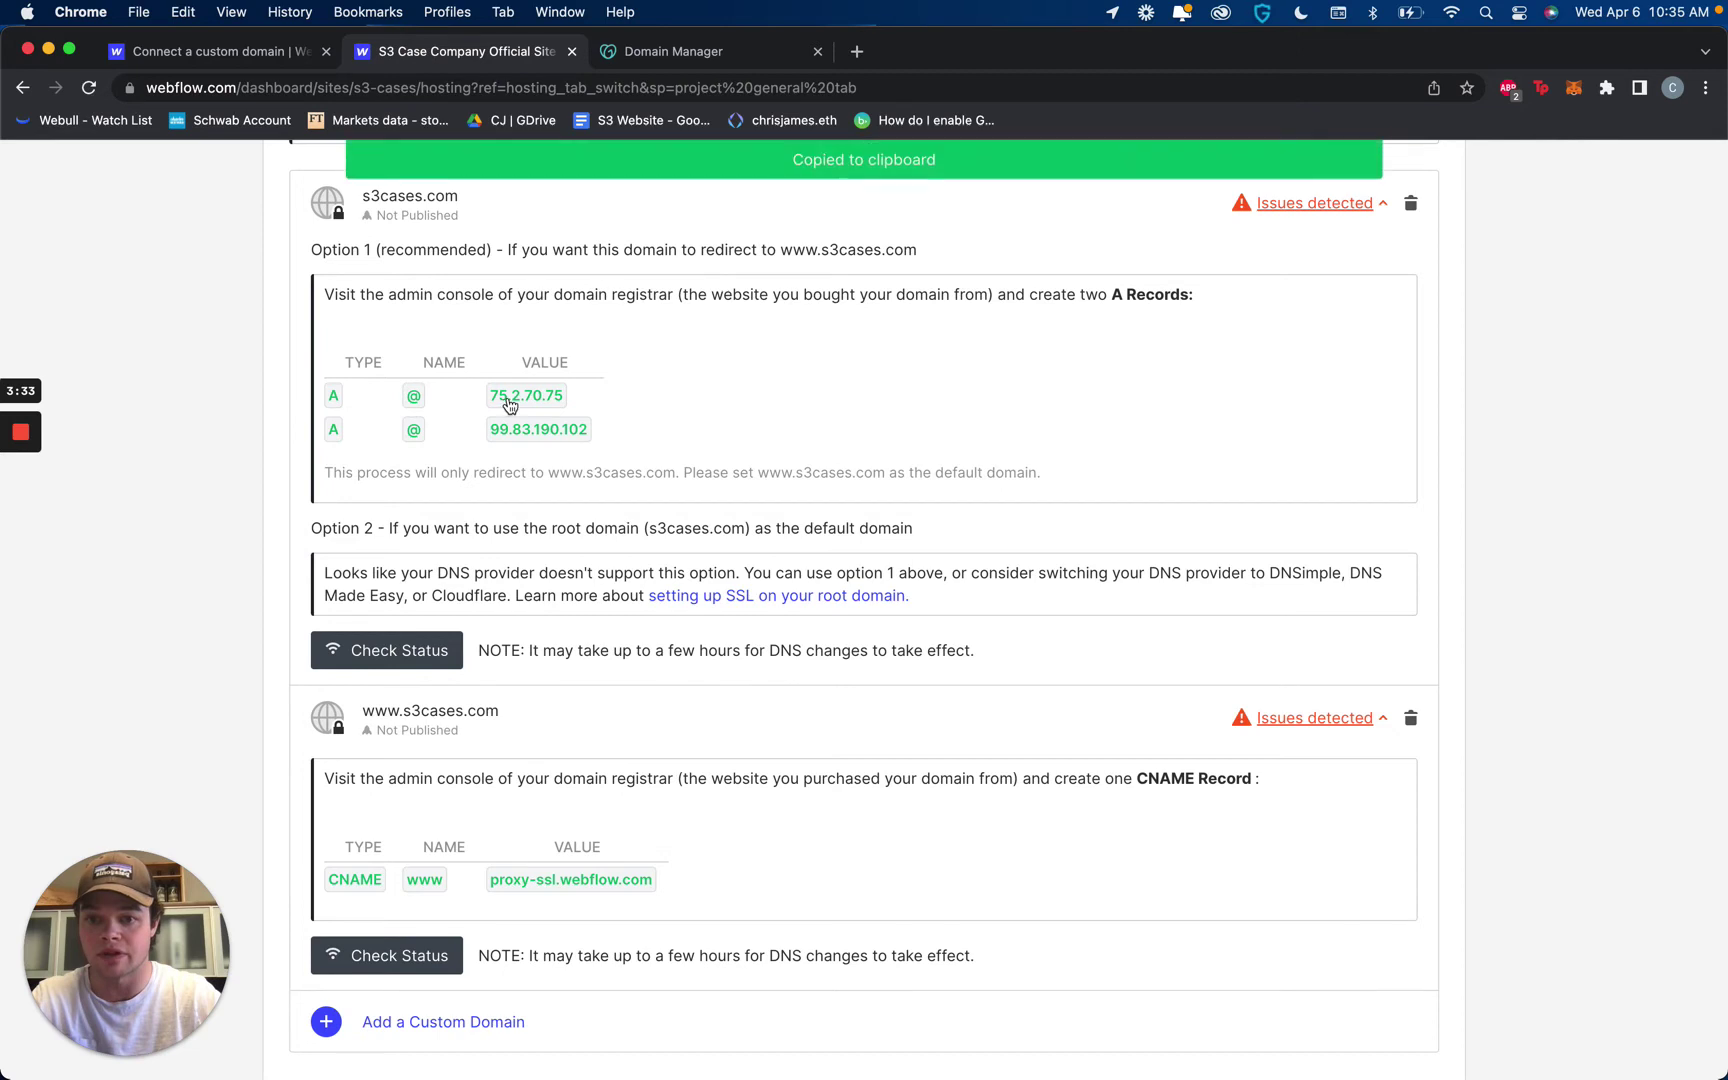
left_click(642, 52)
left_click(447, 440)
type("@")
key("Tab")
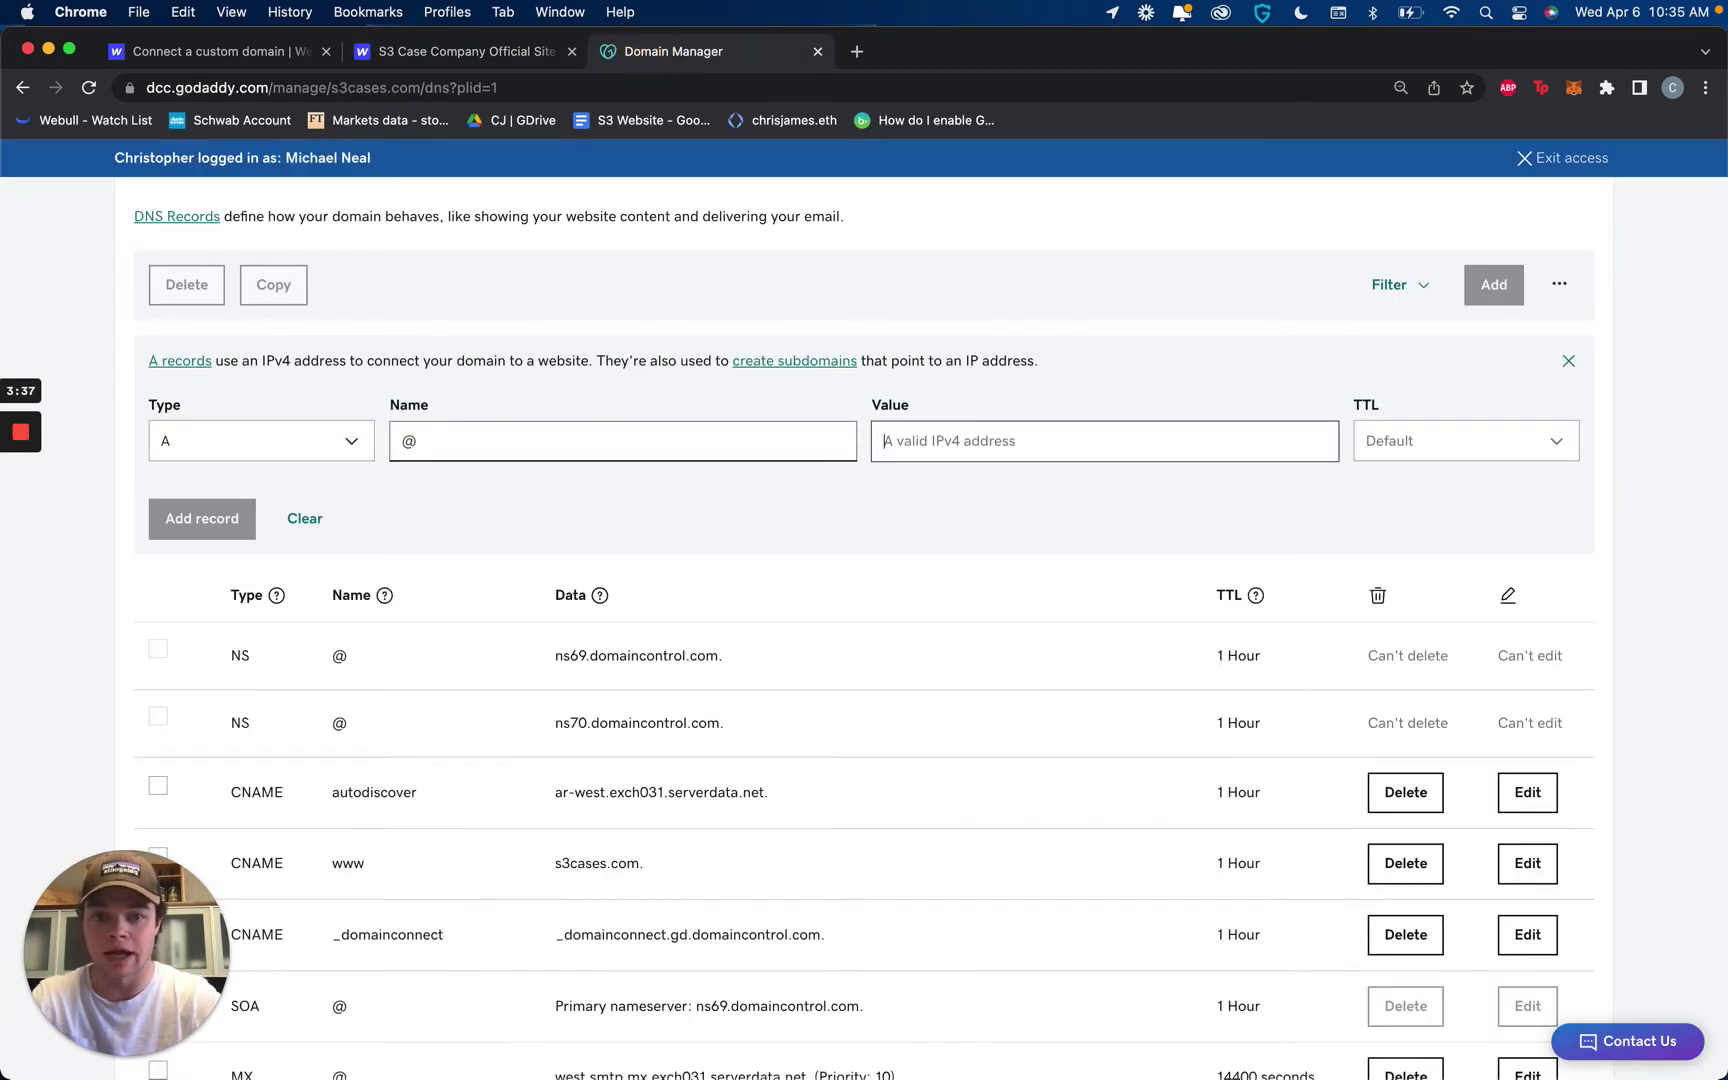
key("super+v")
key("Tab")
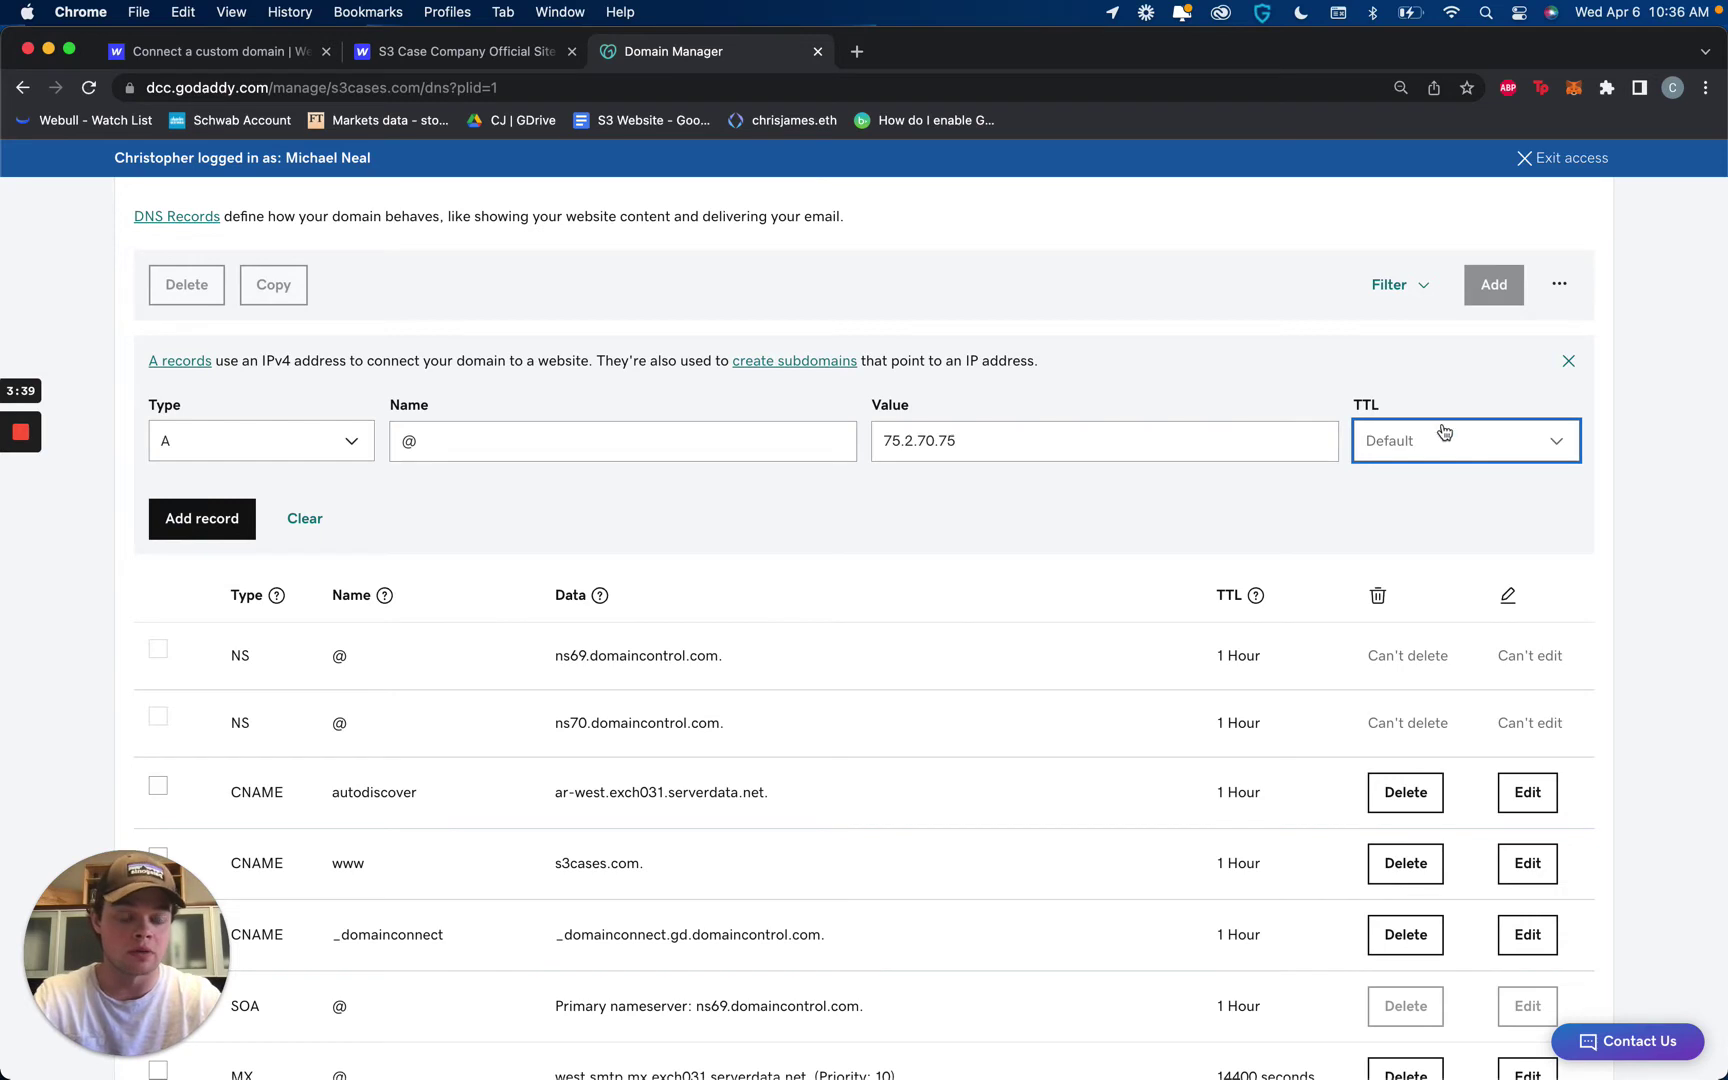
Step: Set the record's TTL to a custom 14400 seconds, add the record and dismiss the notification
left_click(1444, 432)
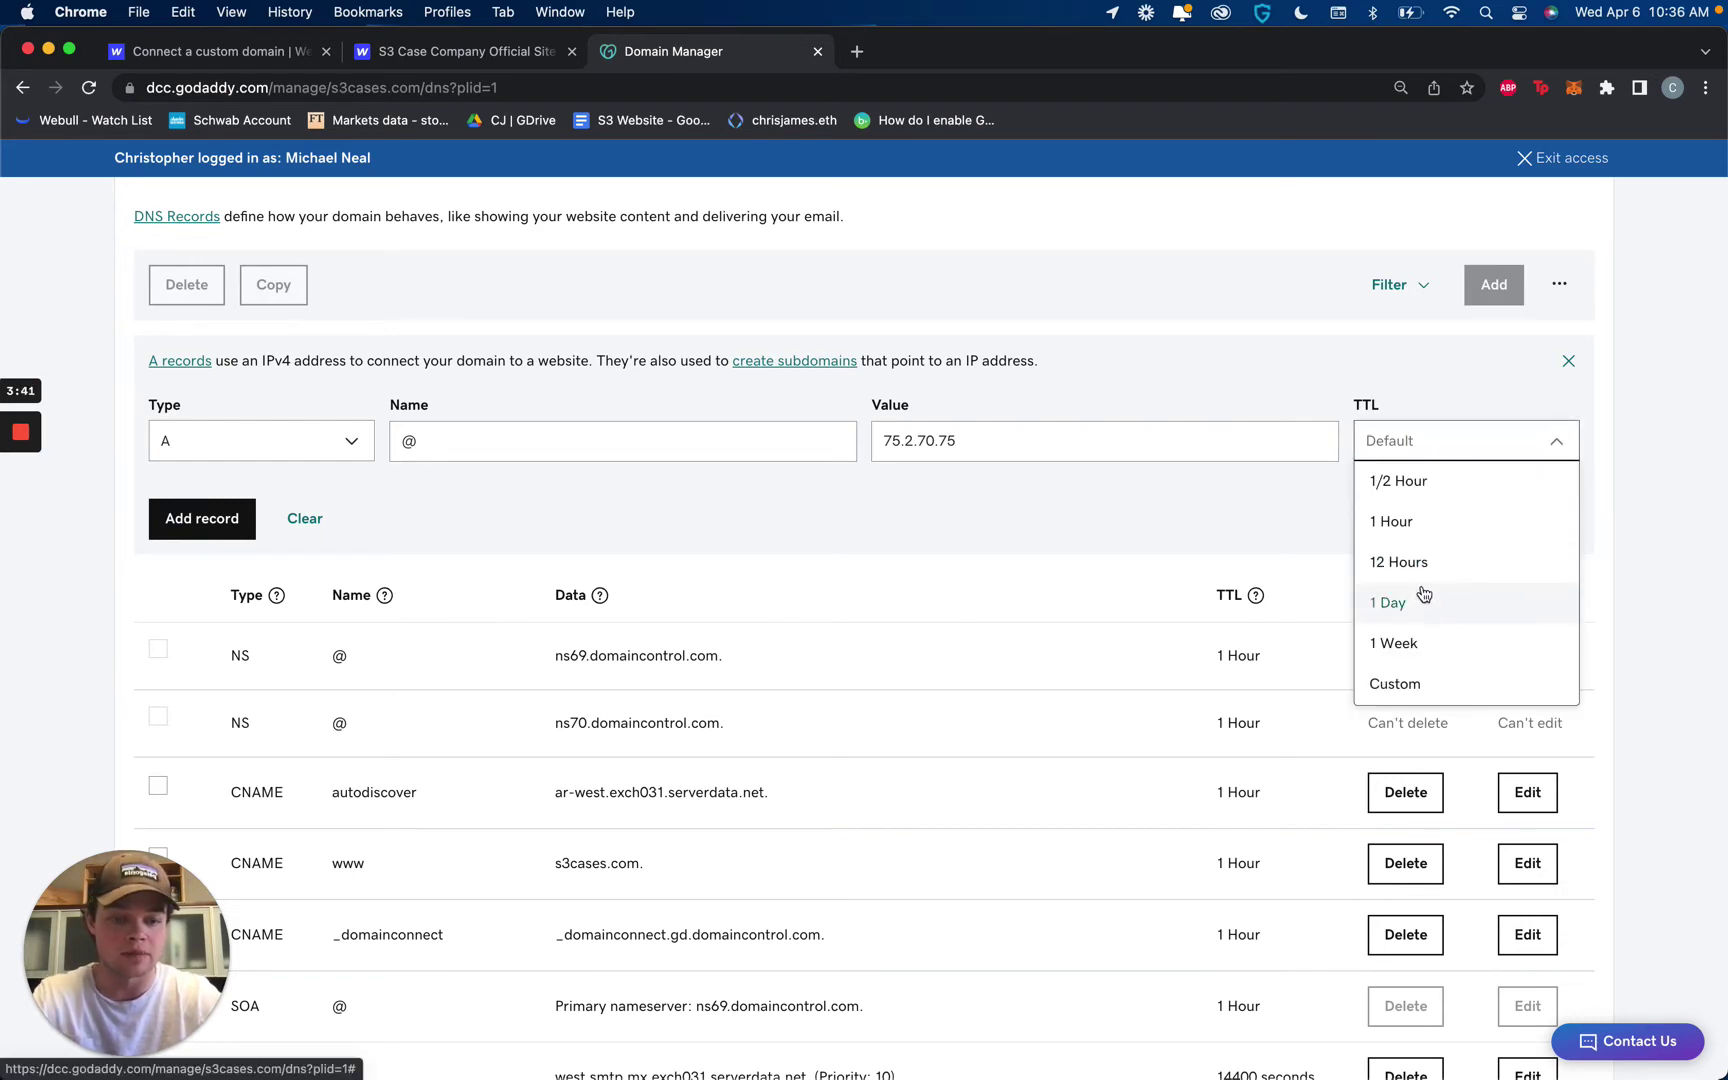
left_click(1413, 520)
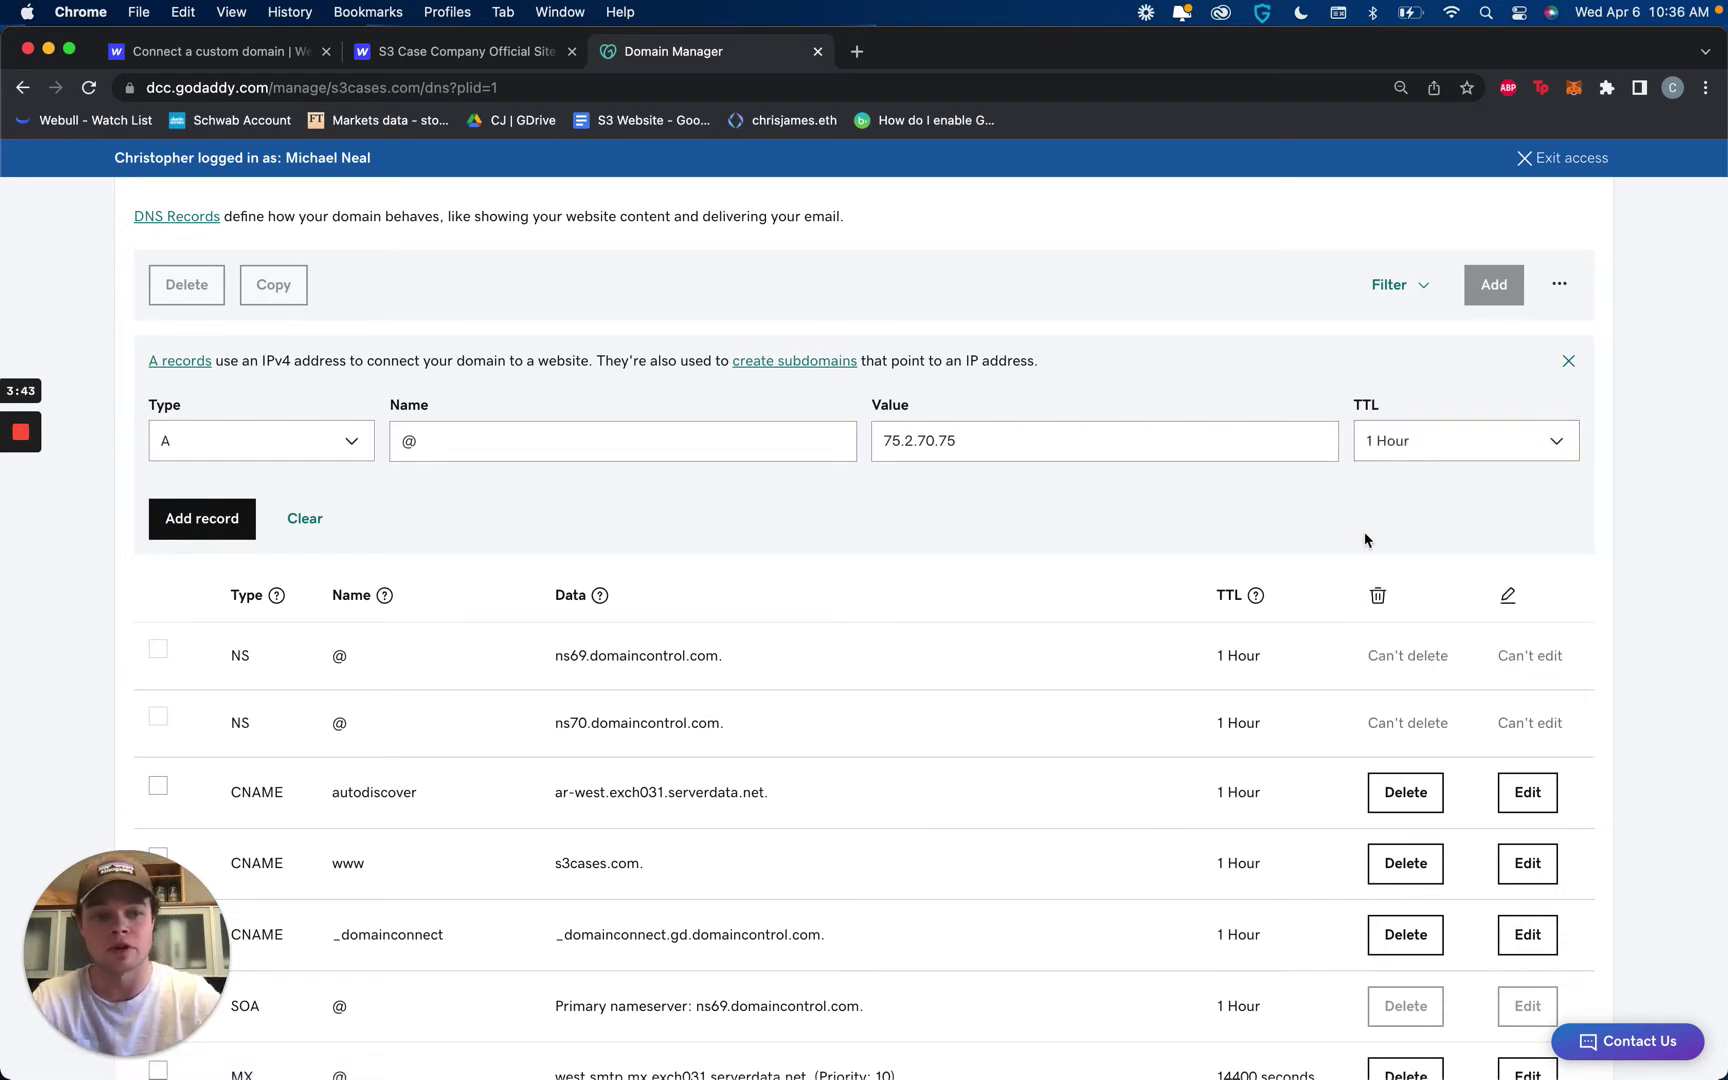
left_click(1423, 440)
left_click(1427, 692)
left_click(1411, 527)
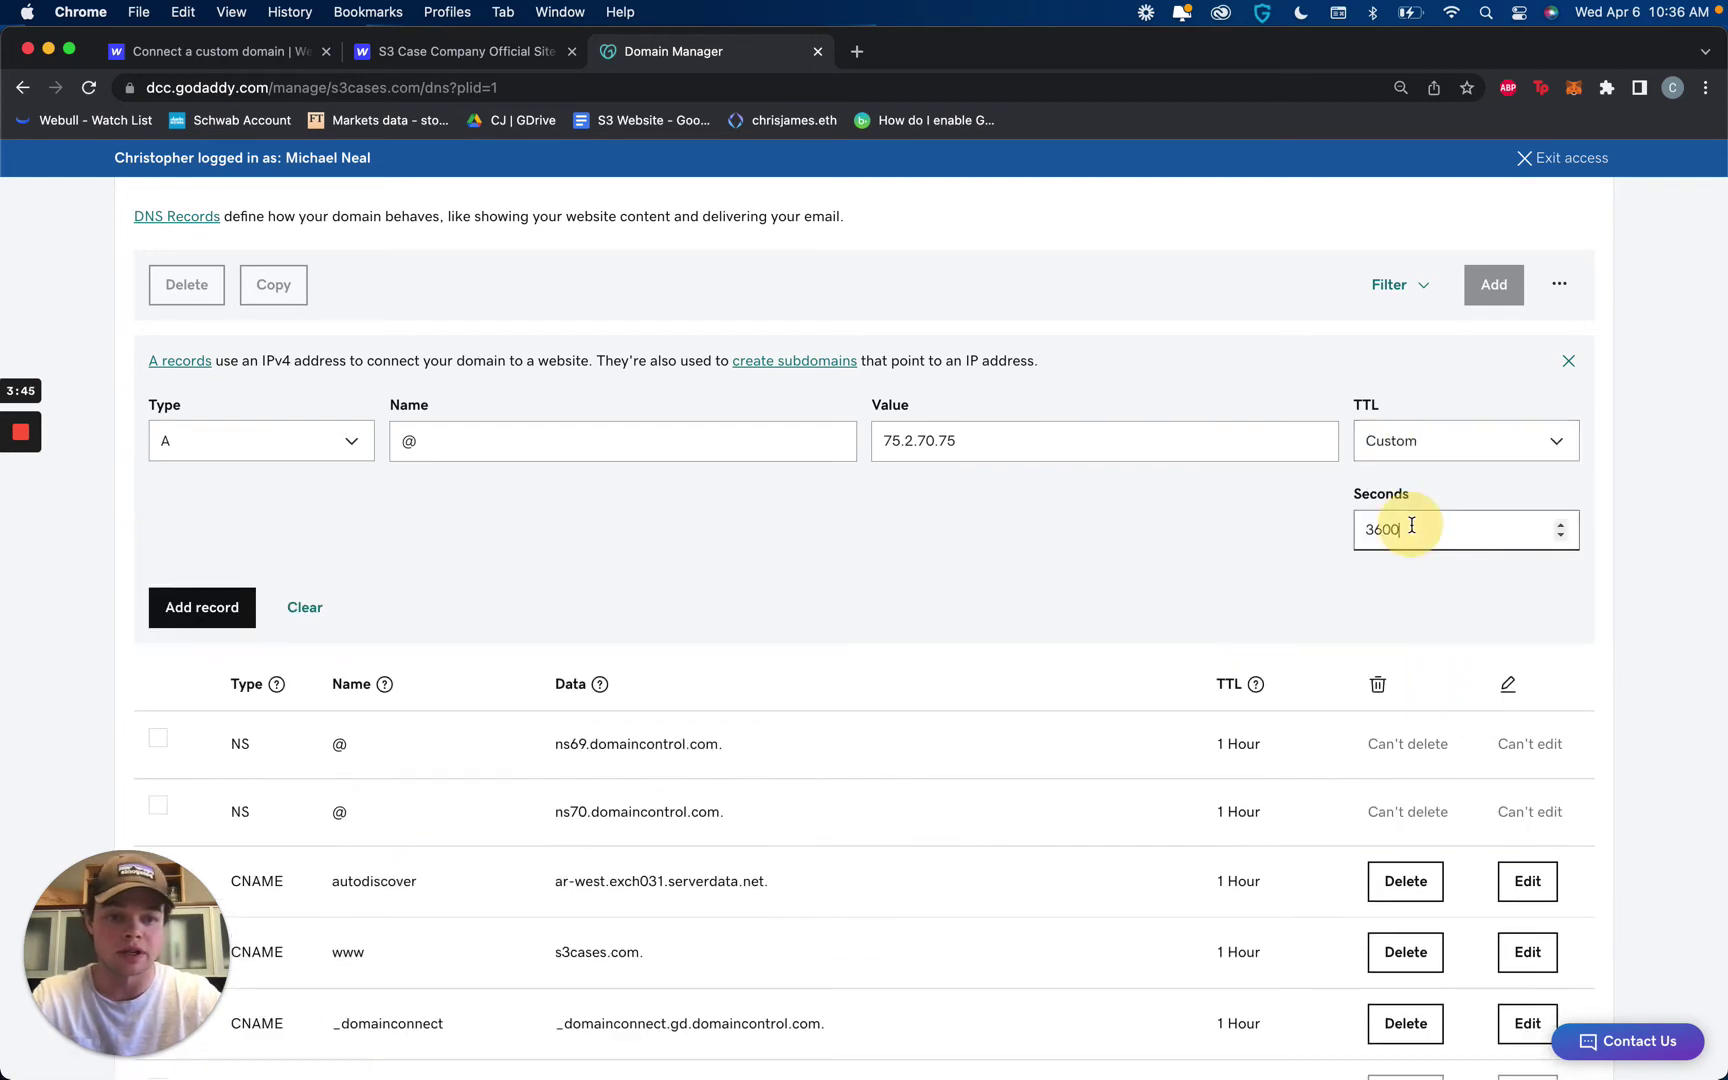
double_click(1411, 527)
type("144")
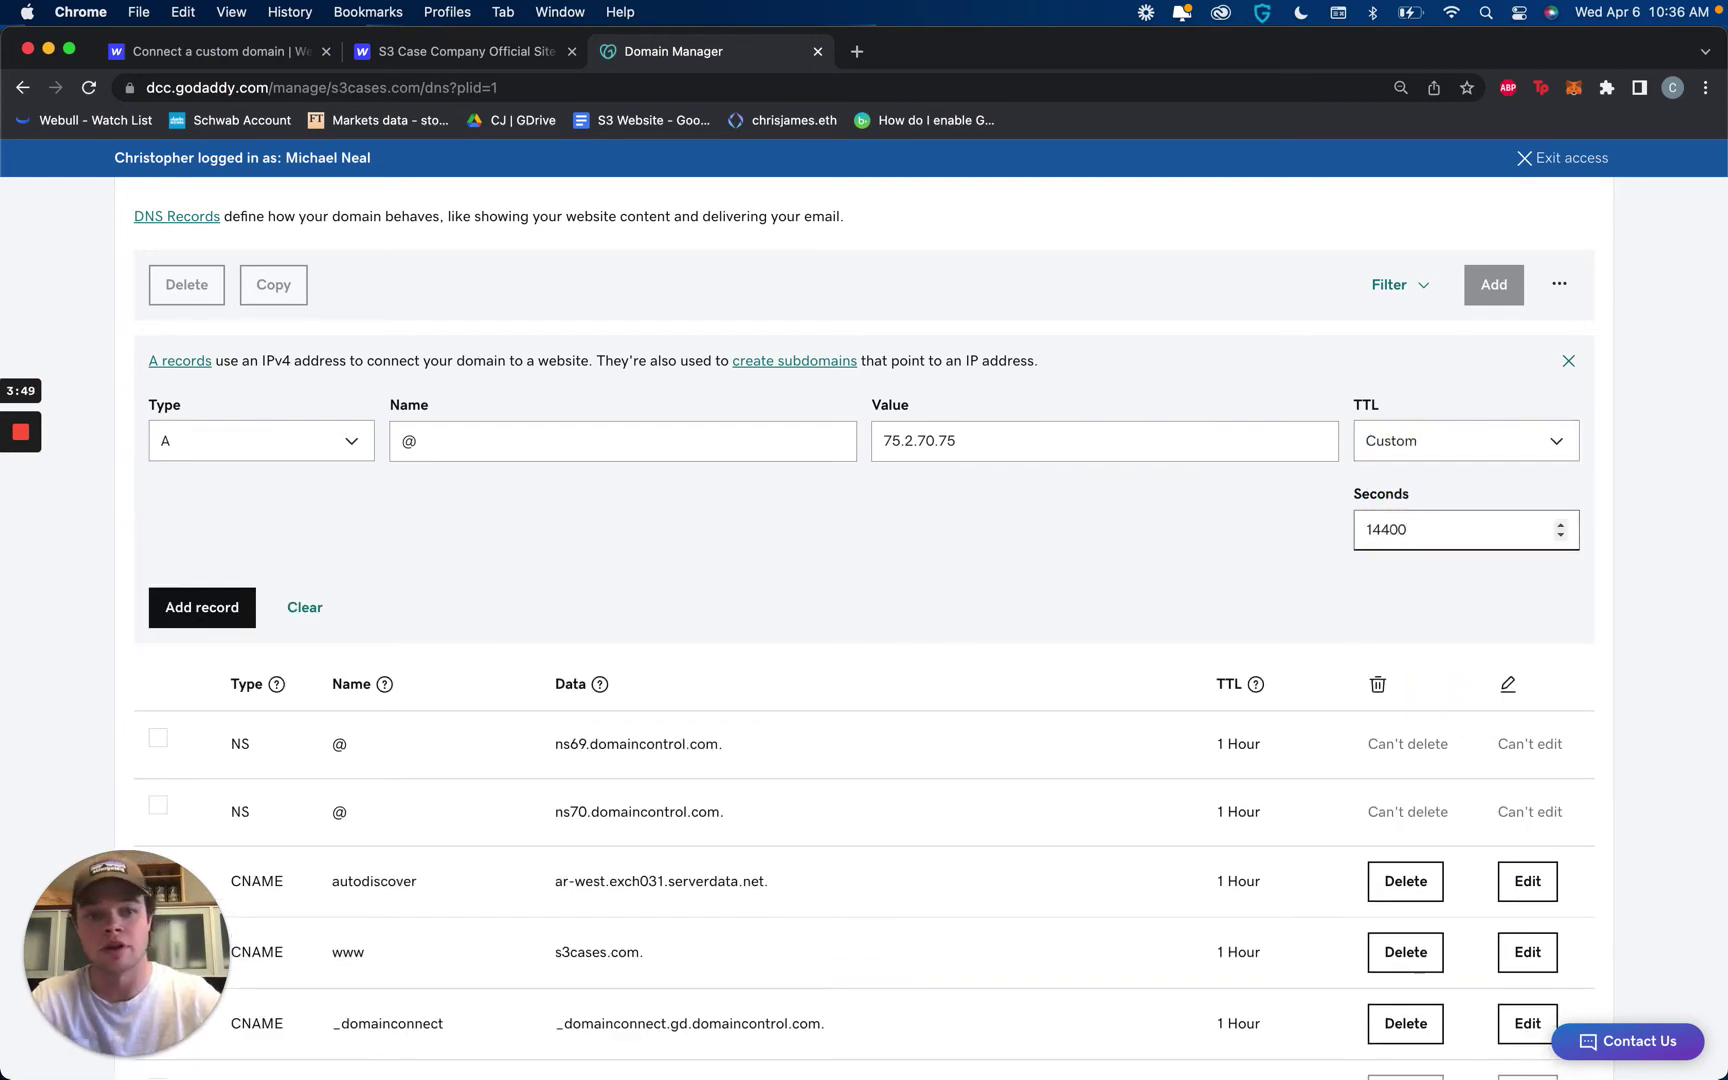
left_click(217, 603)
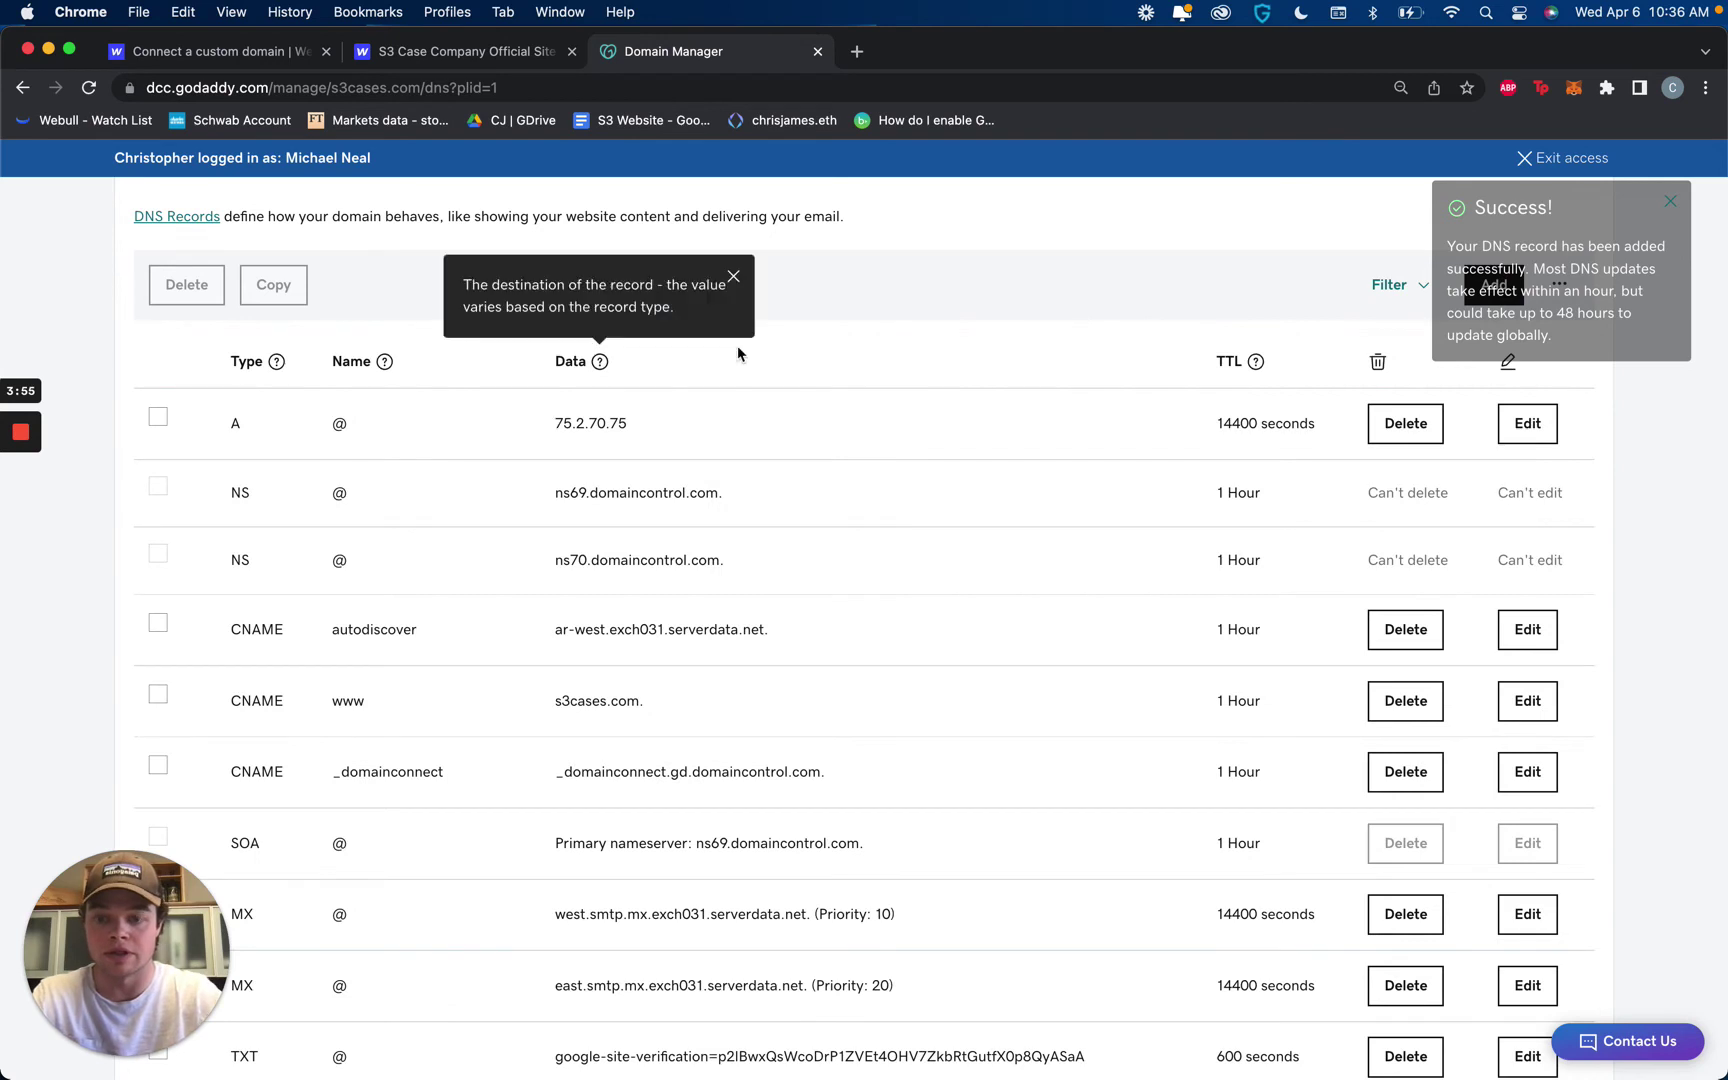
left_click(1666, 205)
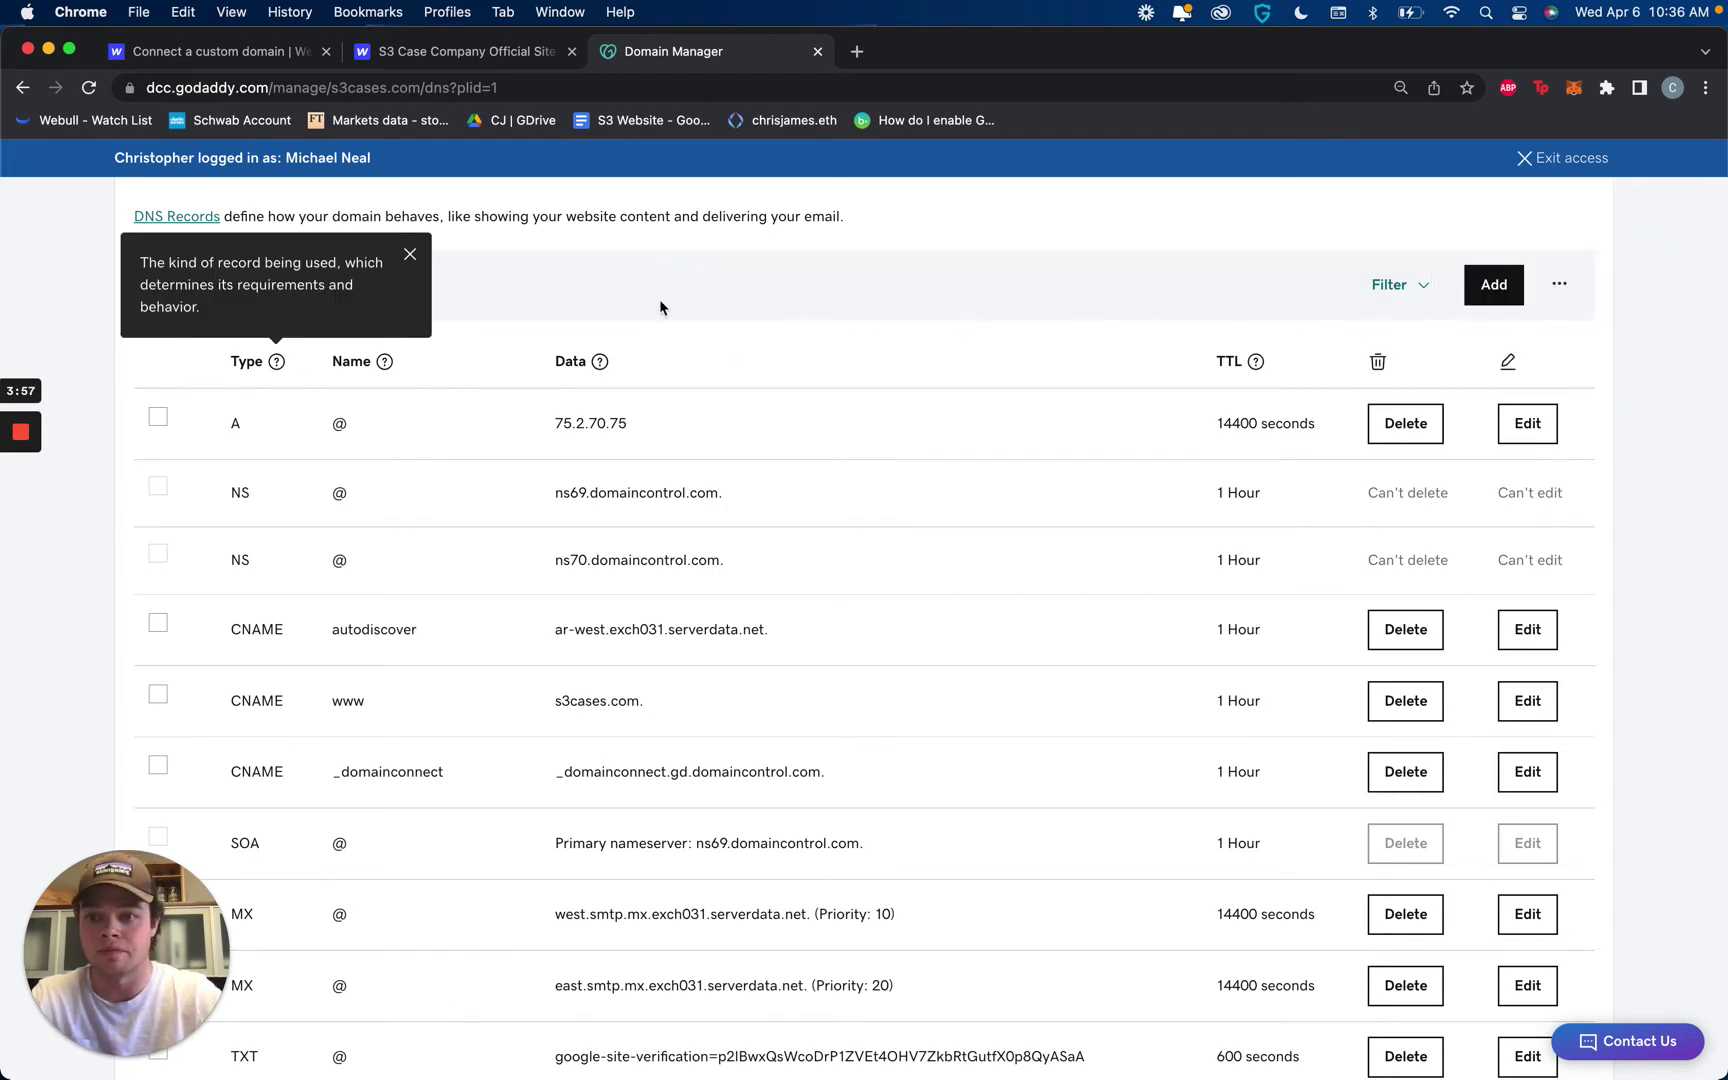
Step: Start another A record with name @ and the second value from Webflow's hosting settings, 99.83.190.102
left_click(1491, 285)
left_click(293, 437)
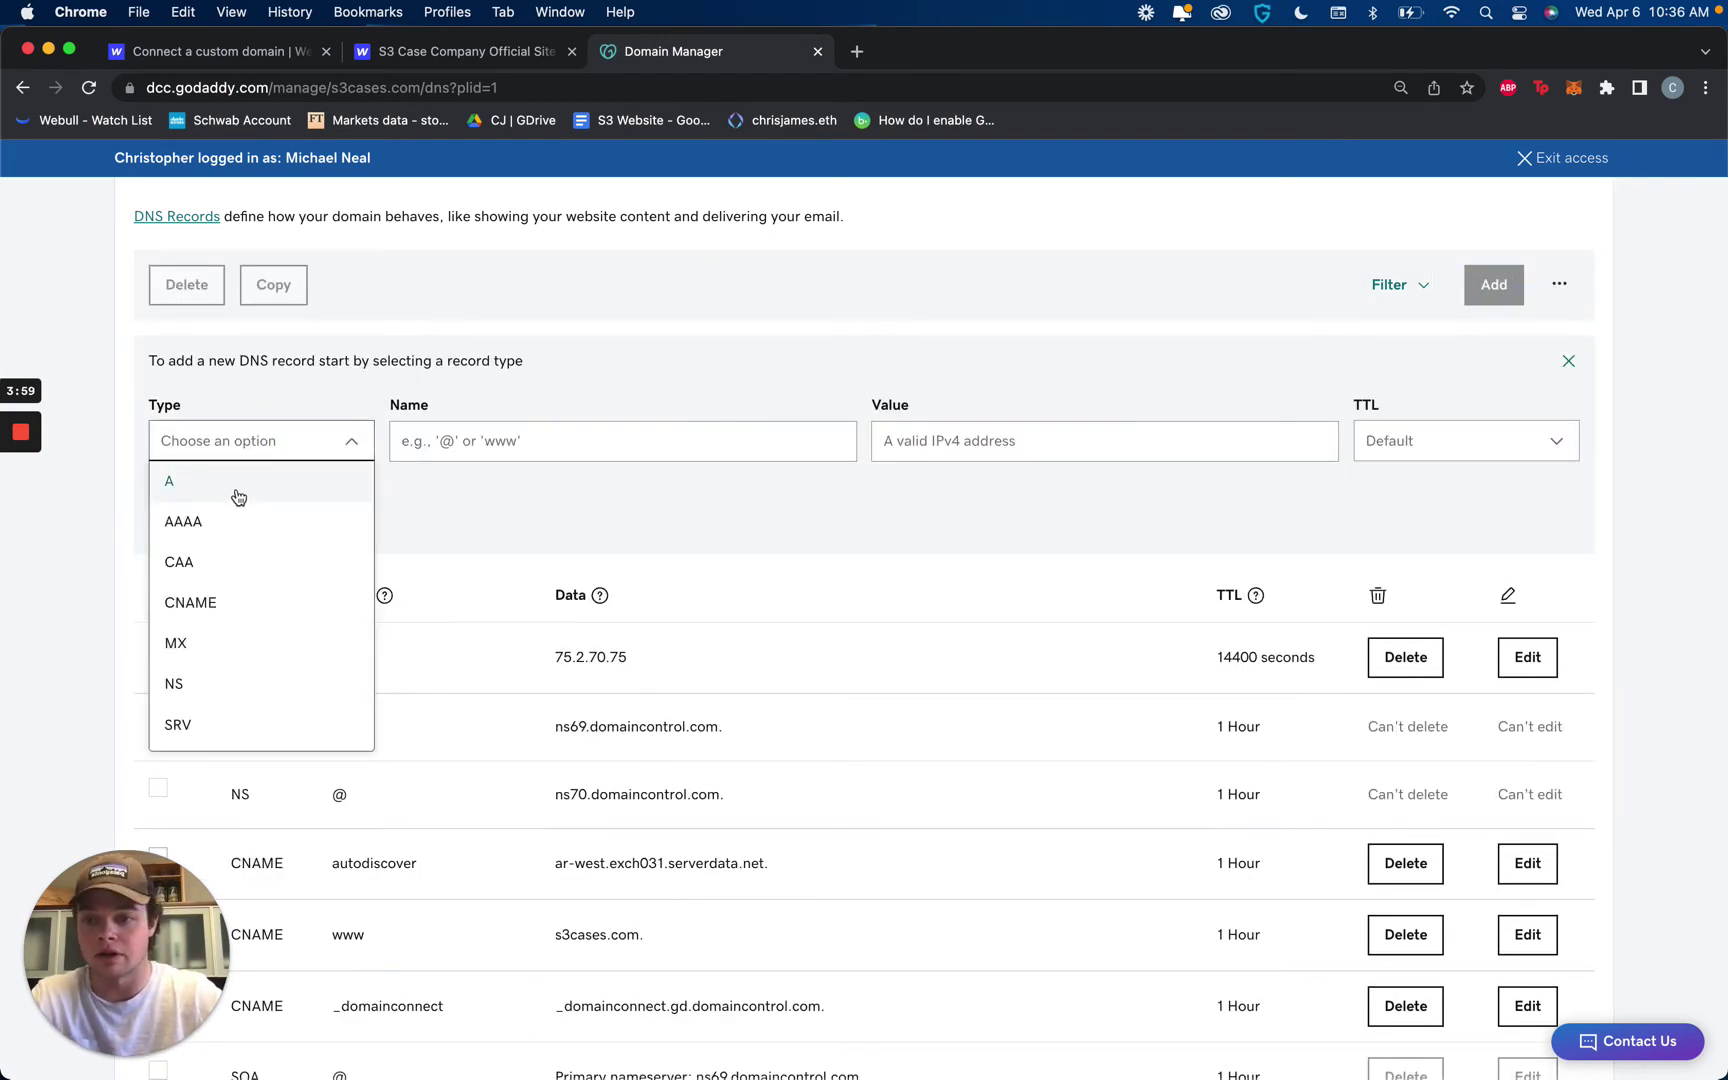
left_click(235, 486)
left_click(425, 55)
left_click(530, 445)
left_click(705, 54)
left_click(603, 459)
type("@")
key("Tab")
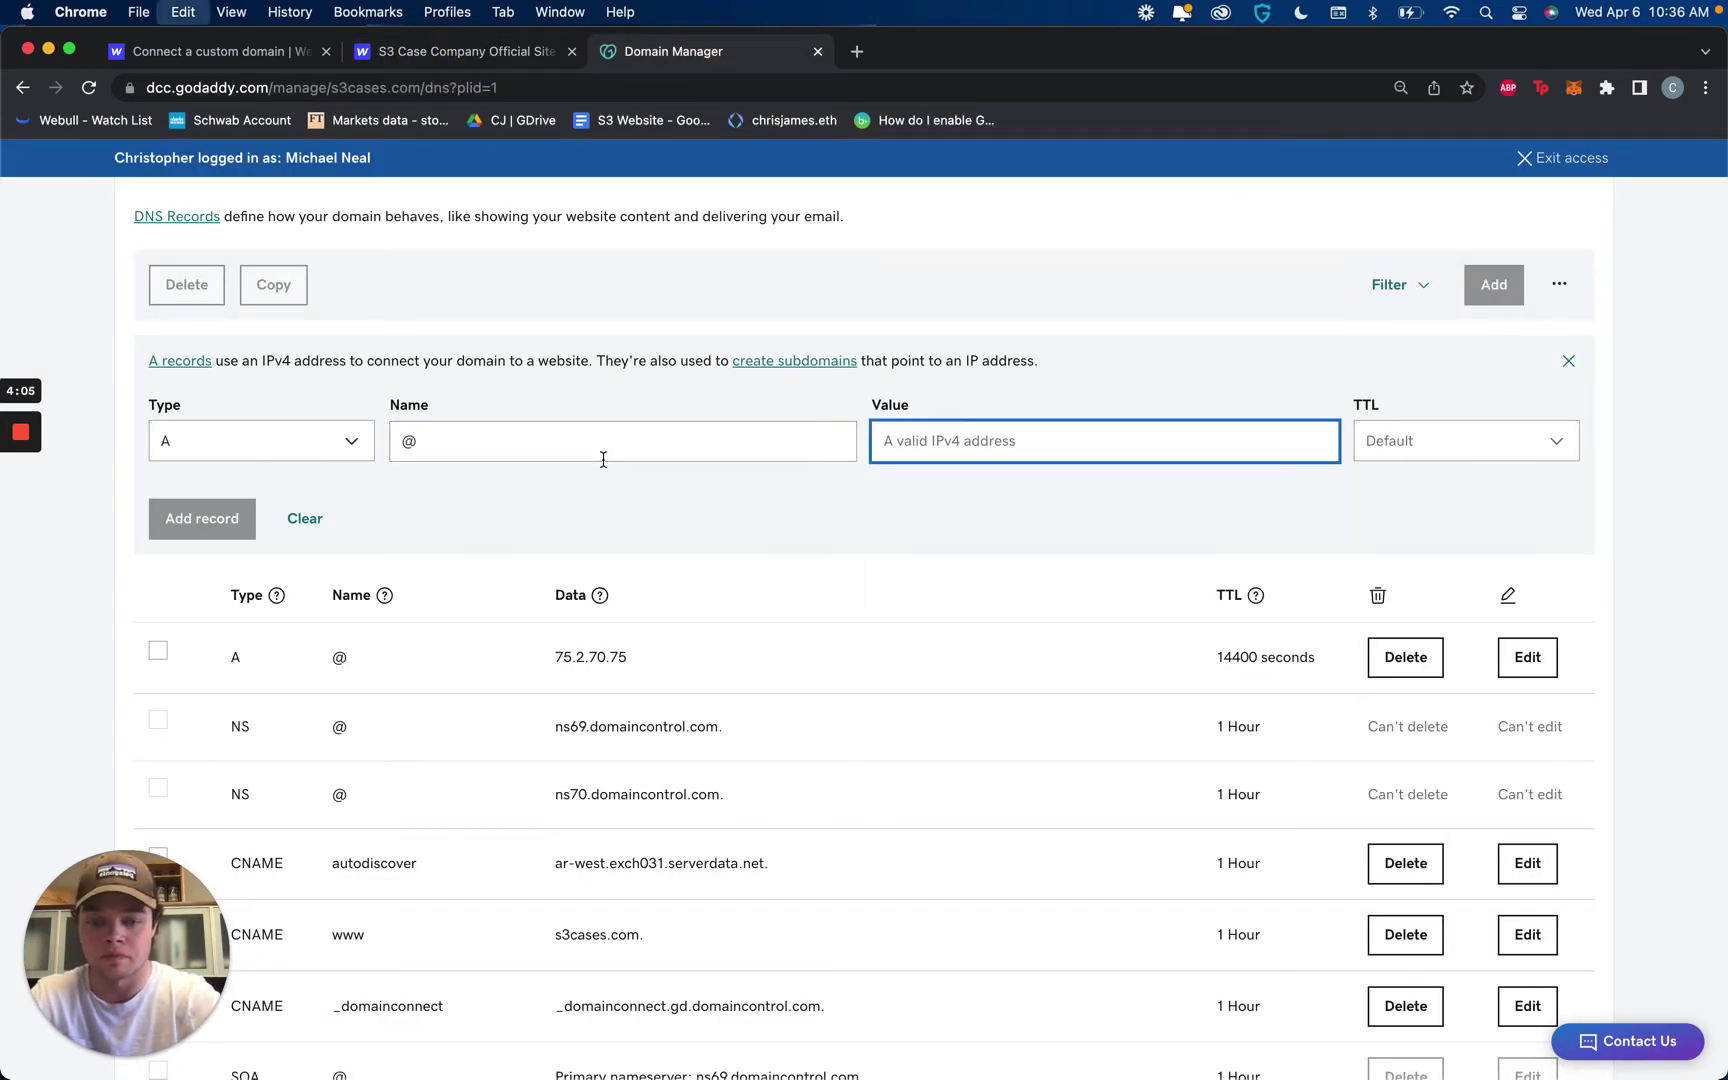
key("super+v")
key("Tab")
Step: Give the 99.83.190.102 record a custom TTL of 14400 seconds and add it to the DNS records
left_click(1400, 446)
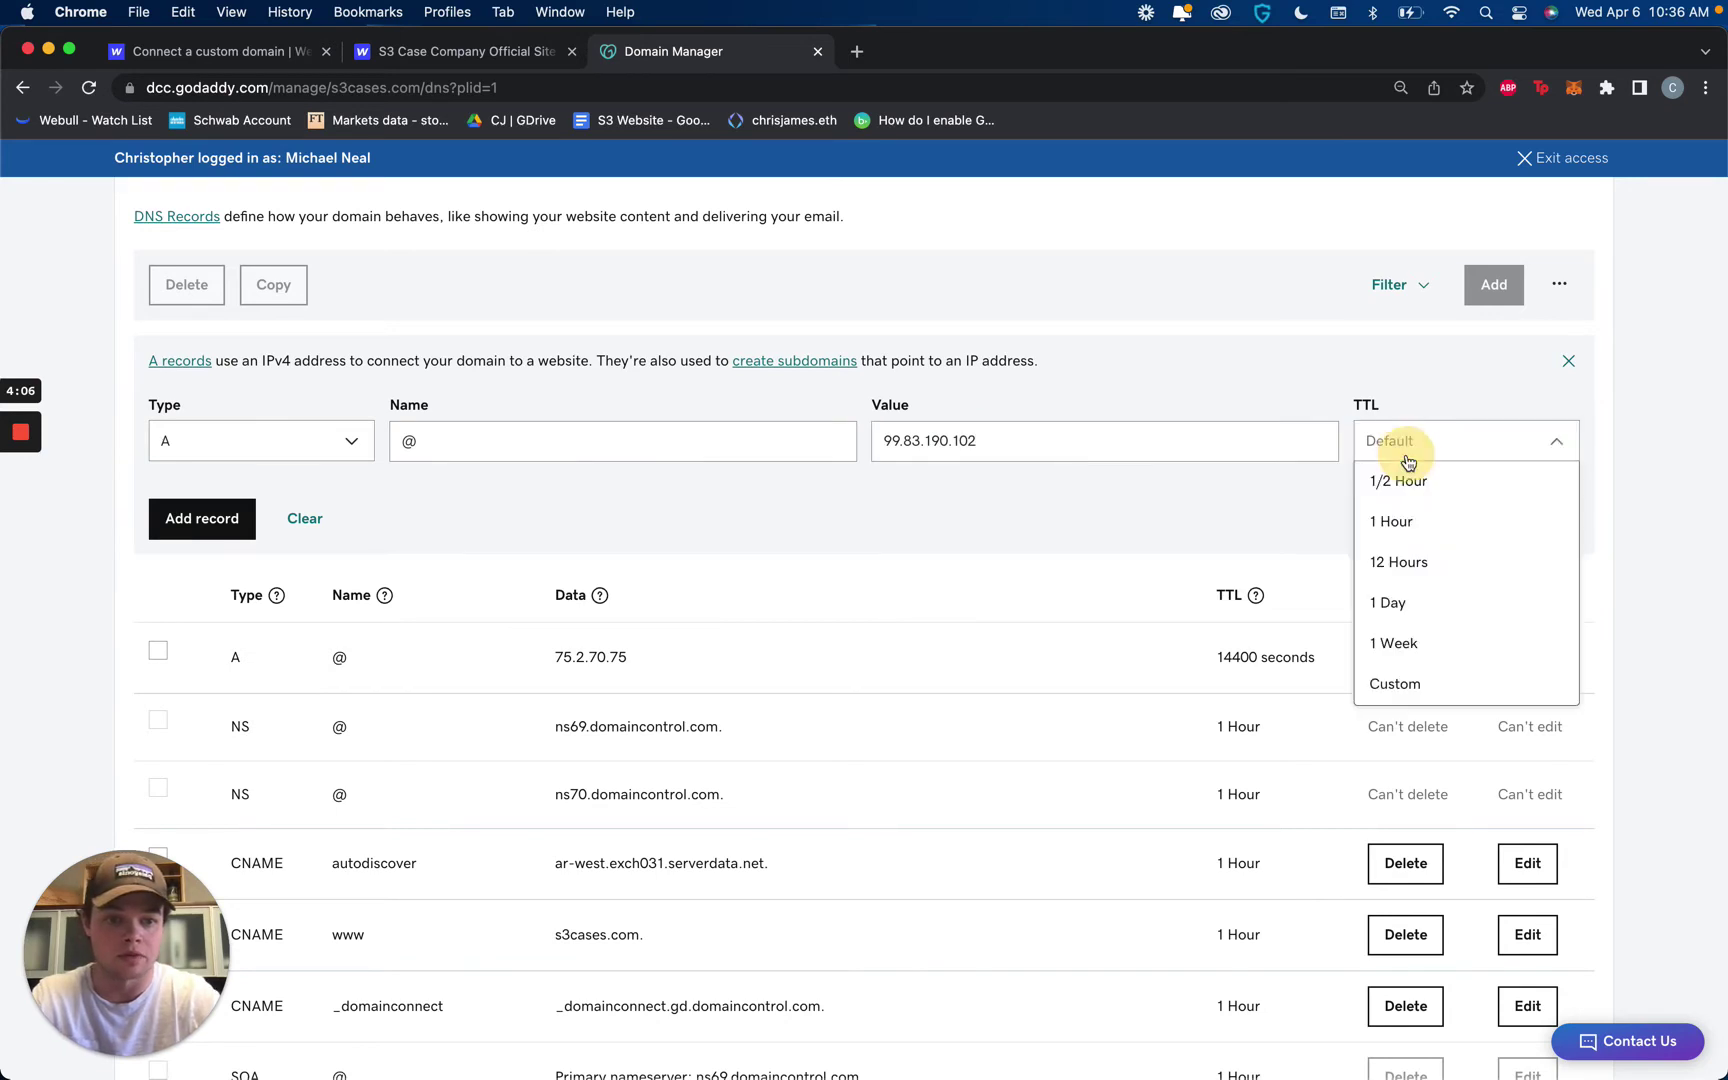
left_click(1395, 684)
left_click(1406, 530)
type("14400")
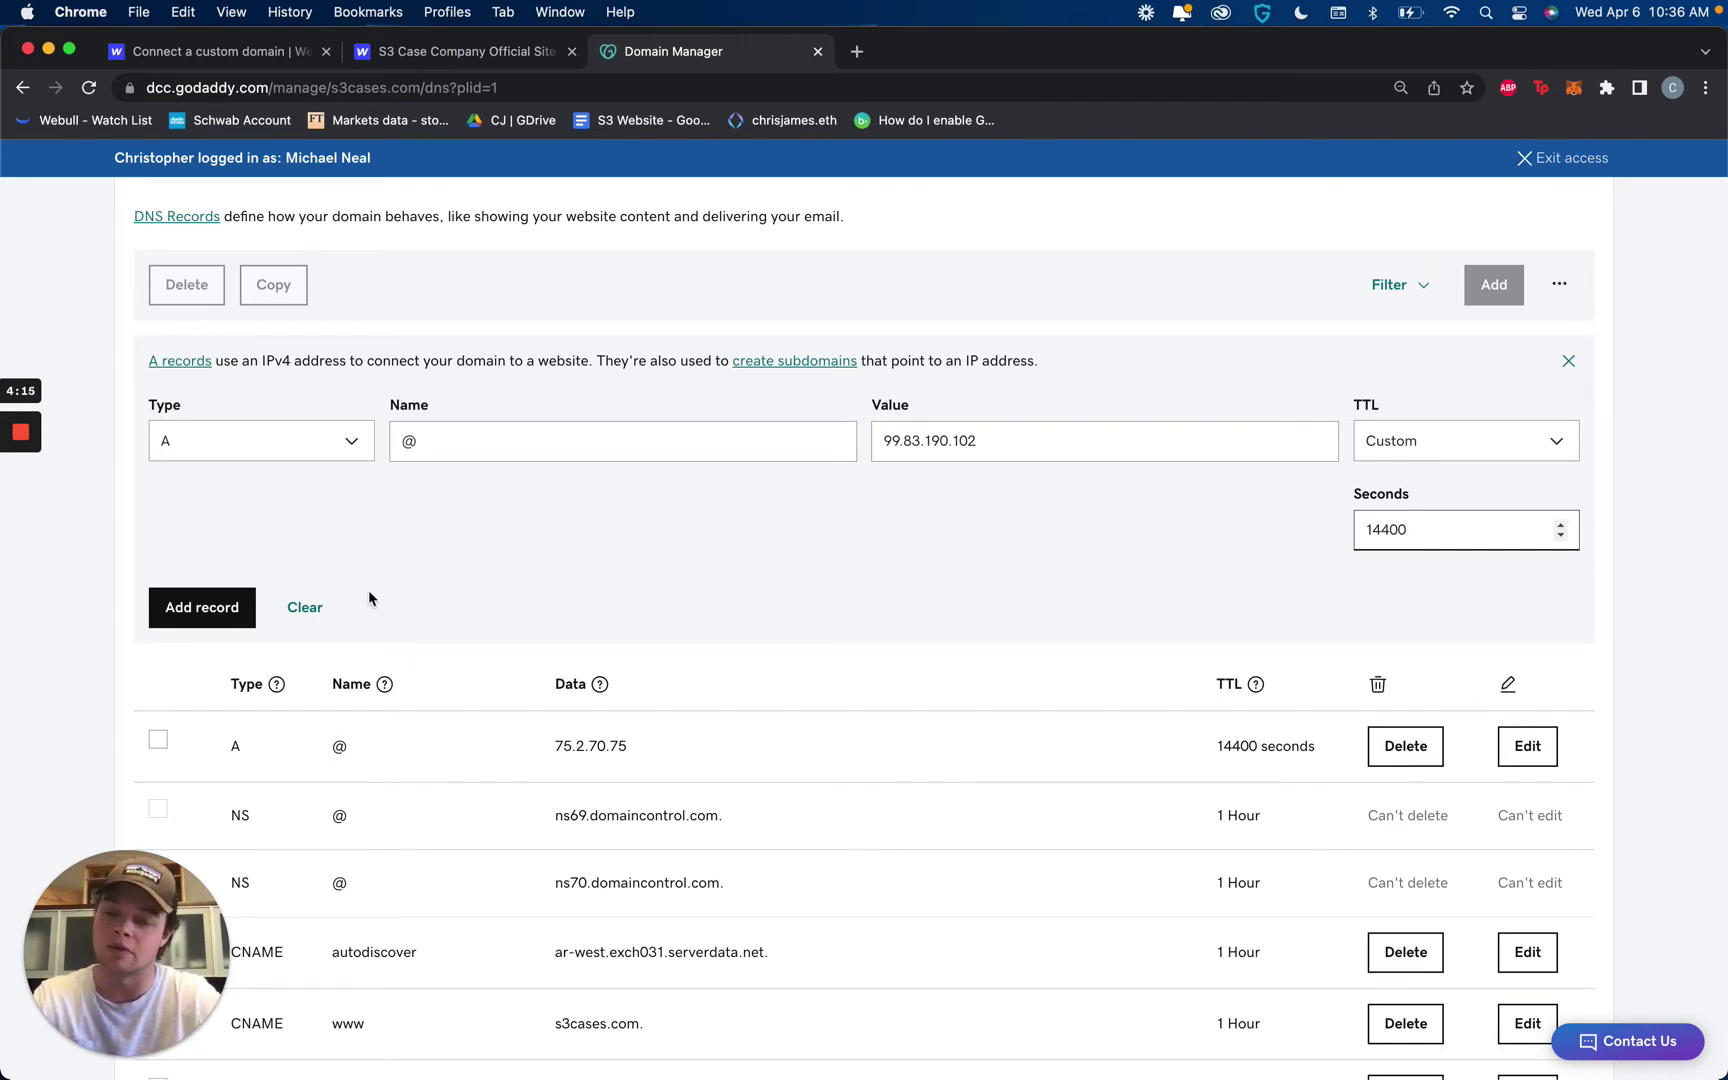
left_click(230, 612)
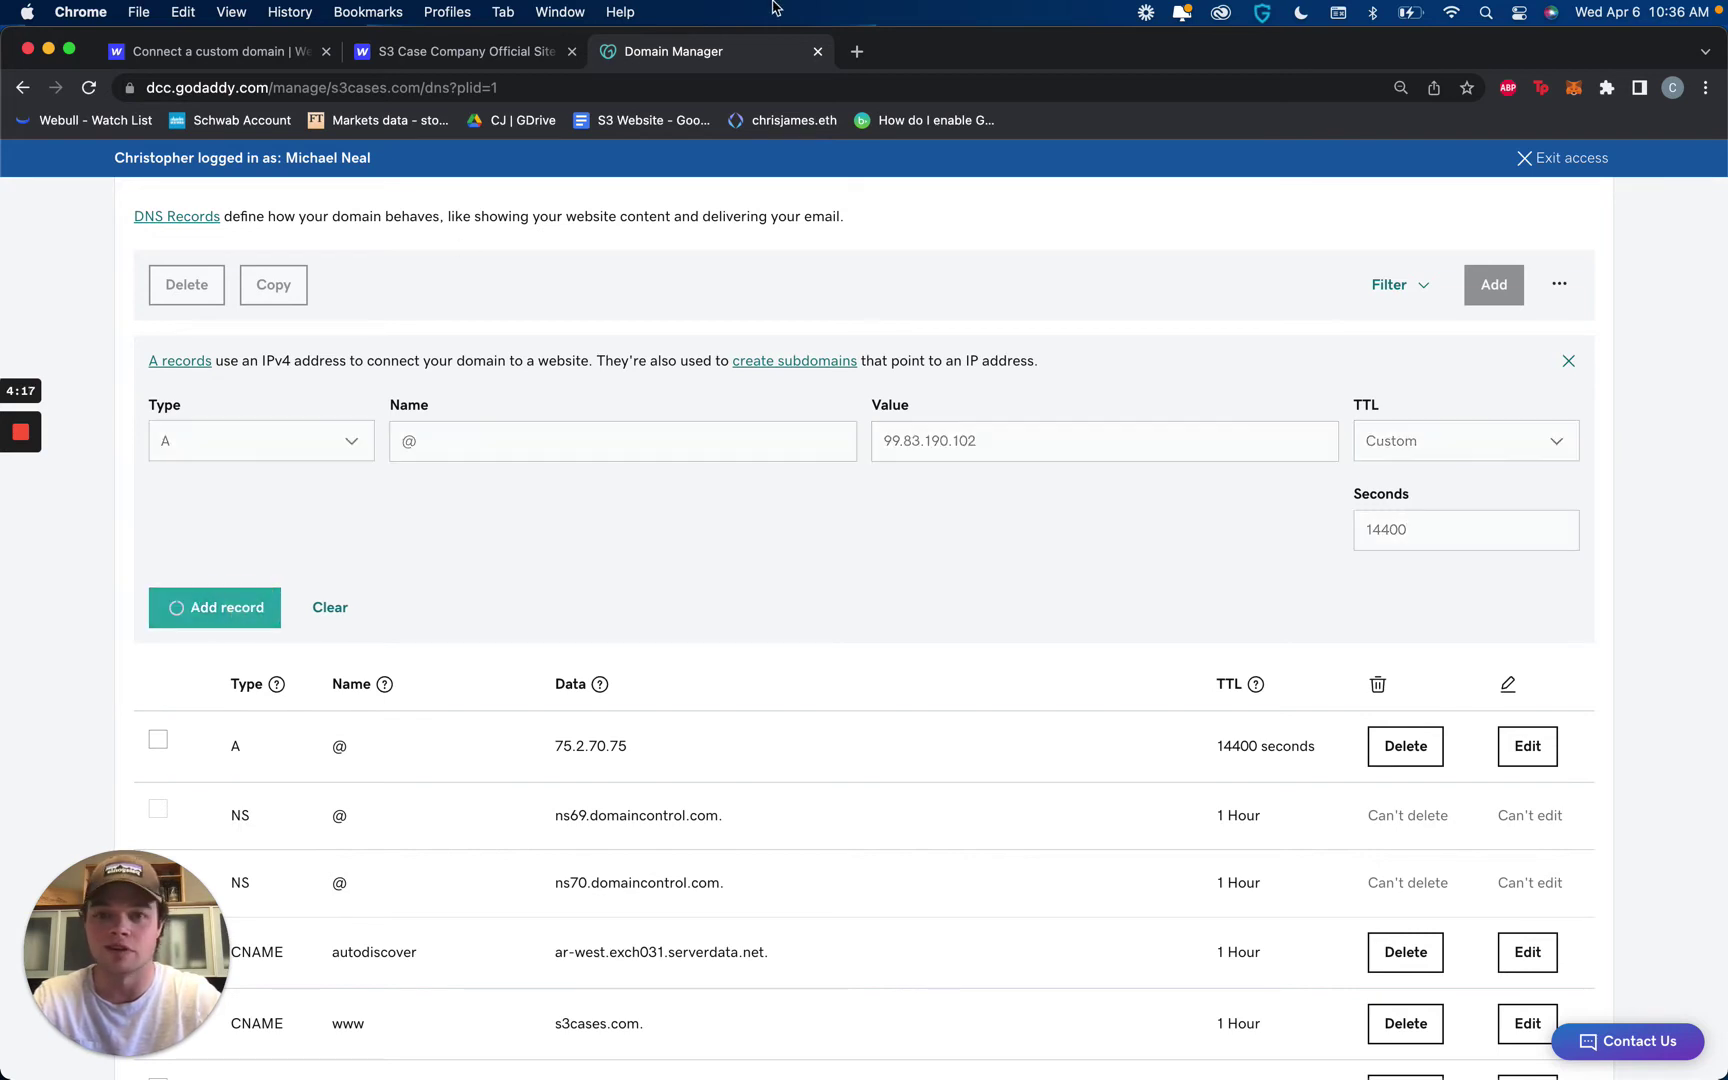
Step: Search the web for what TTL stands for in a separate tab, and return to the DNS records
left_click(857, 51)
type("what does TTL r")
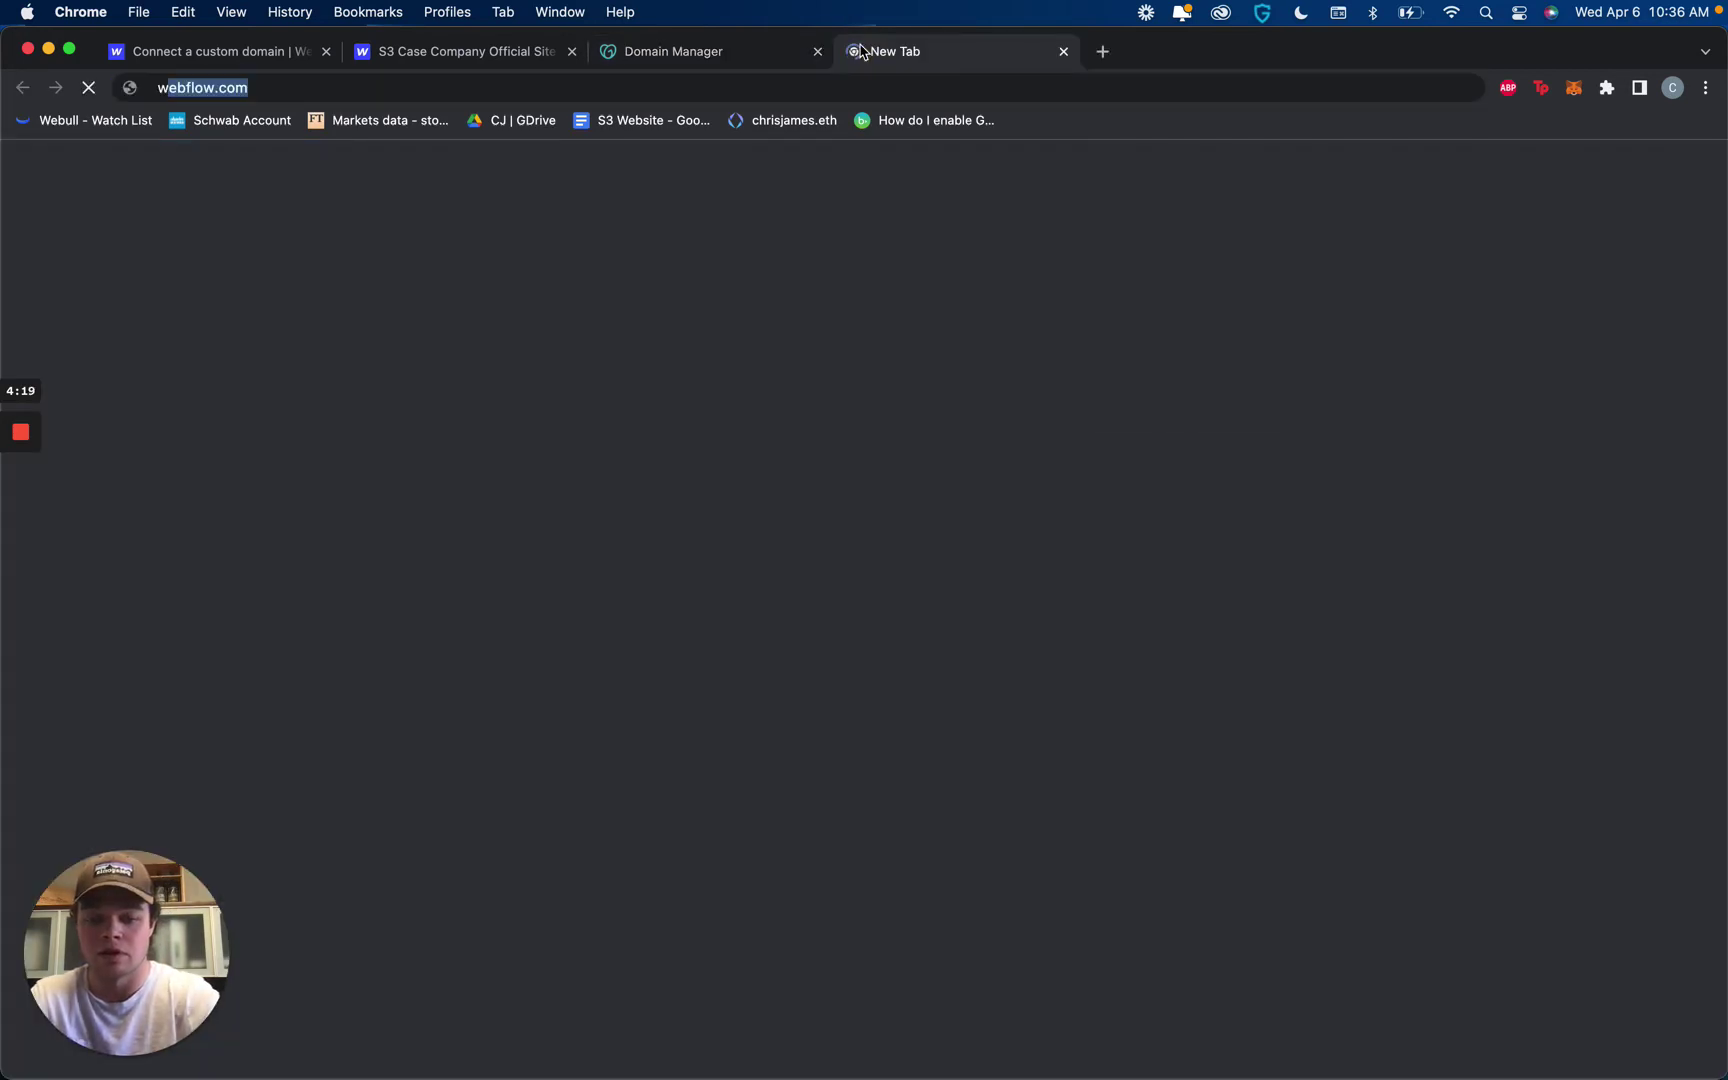
key("BackSpace")
type("sta")
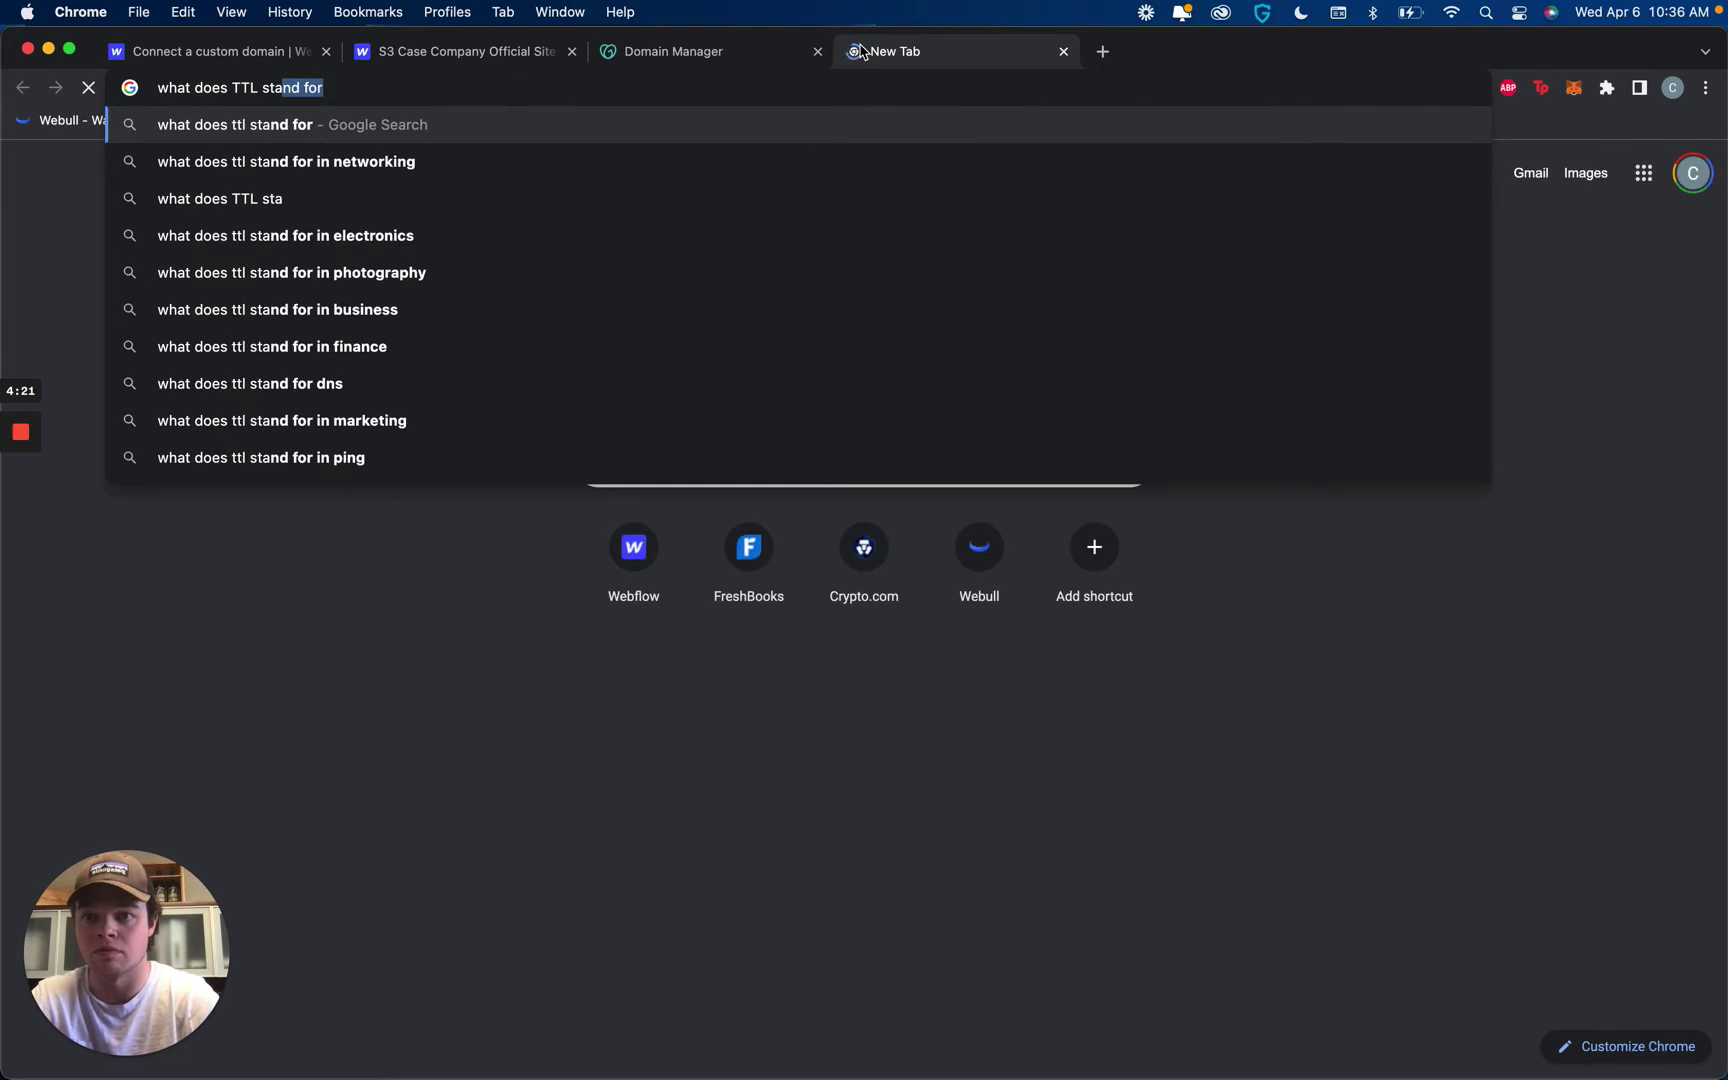
key("Return")
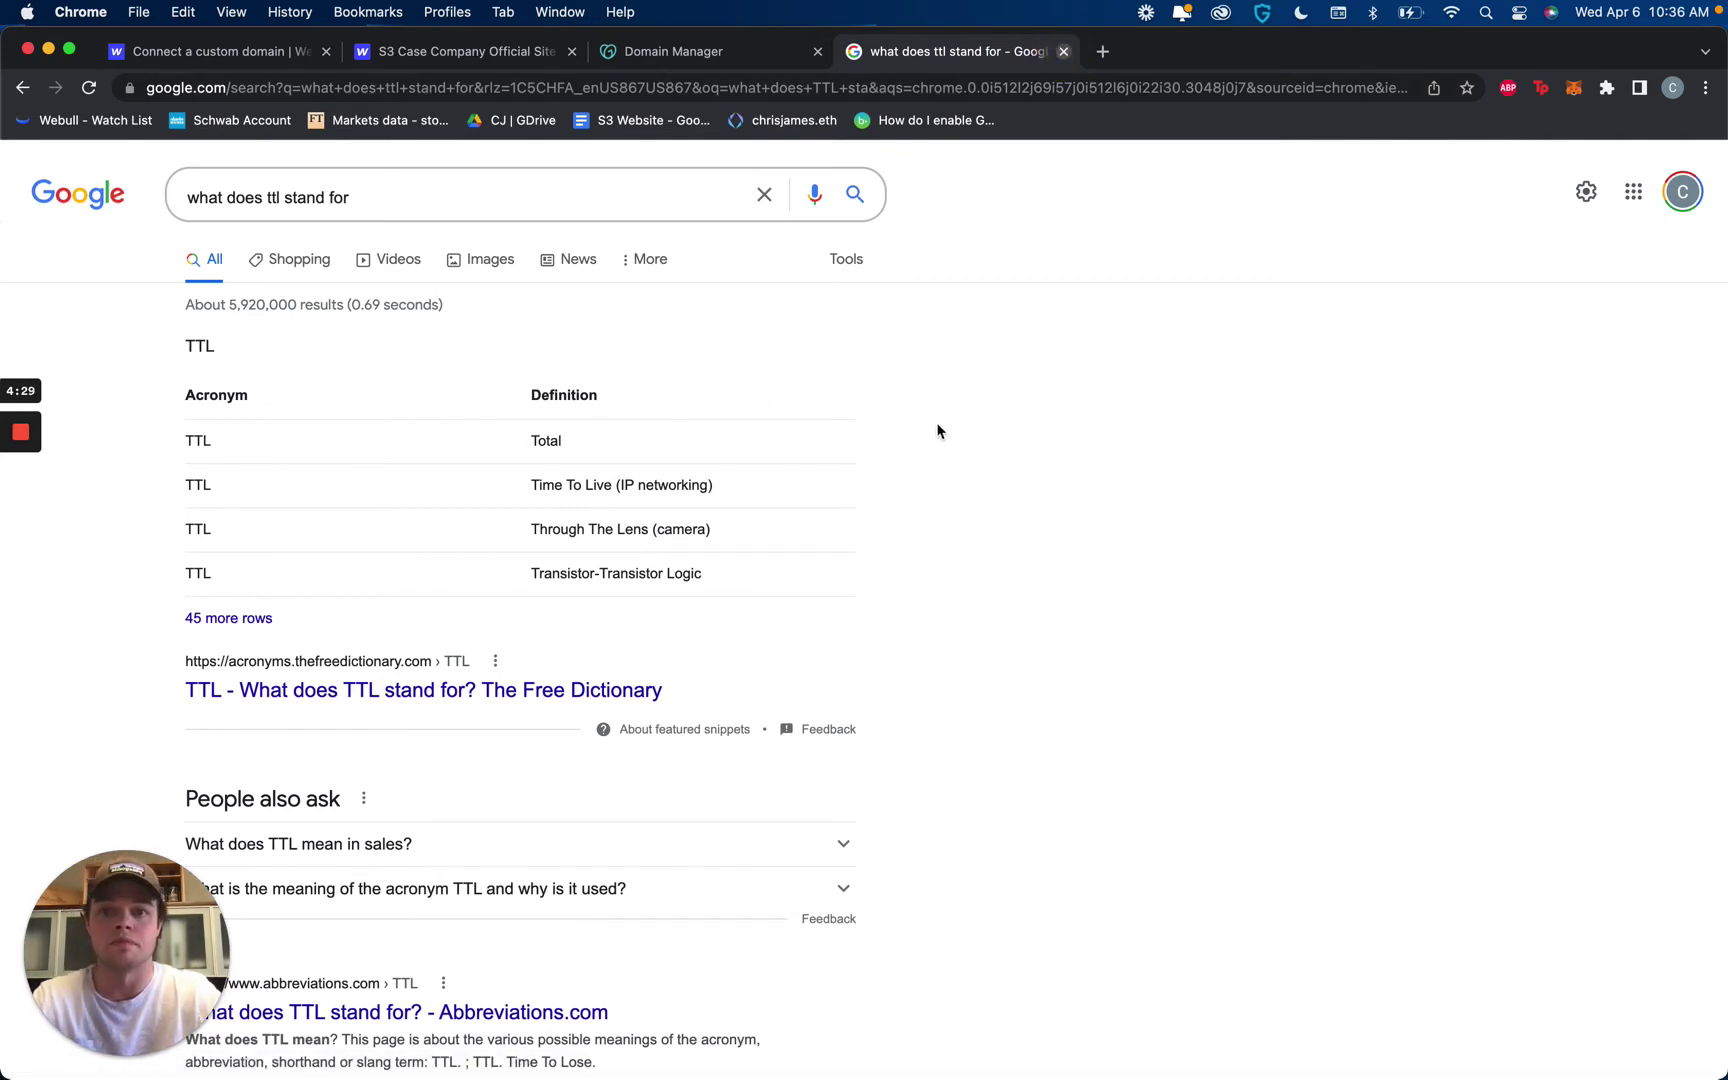
key("super+w")
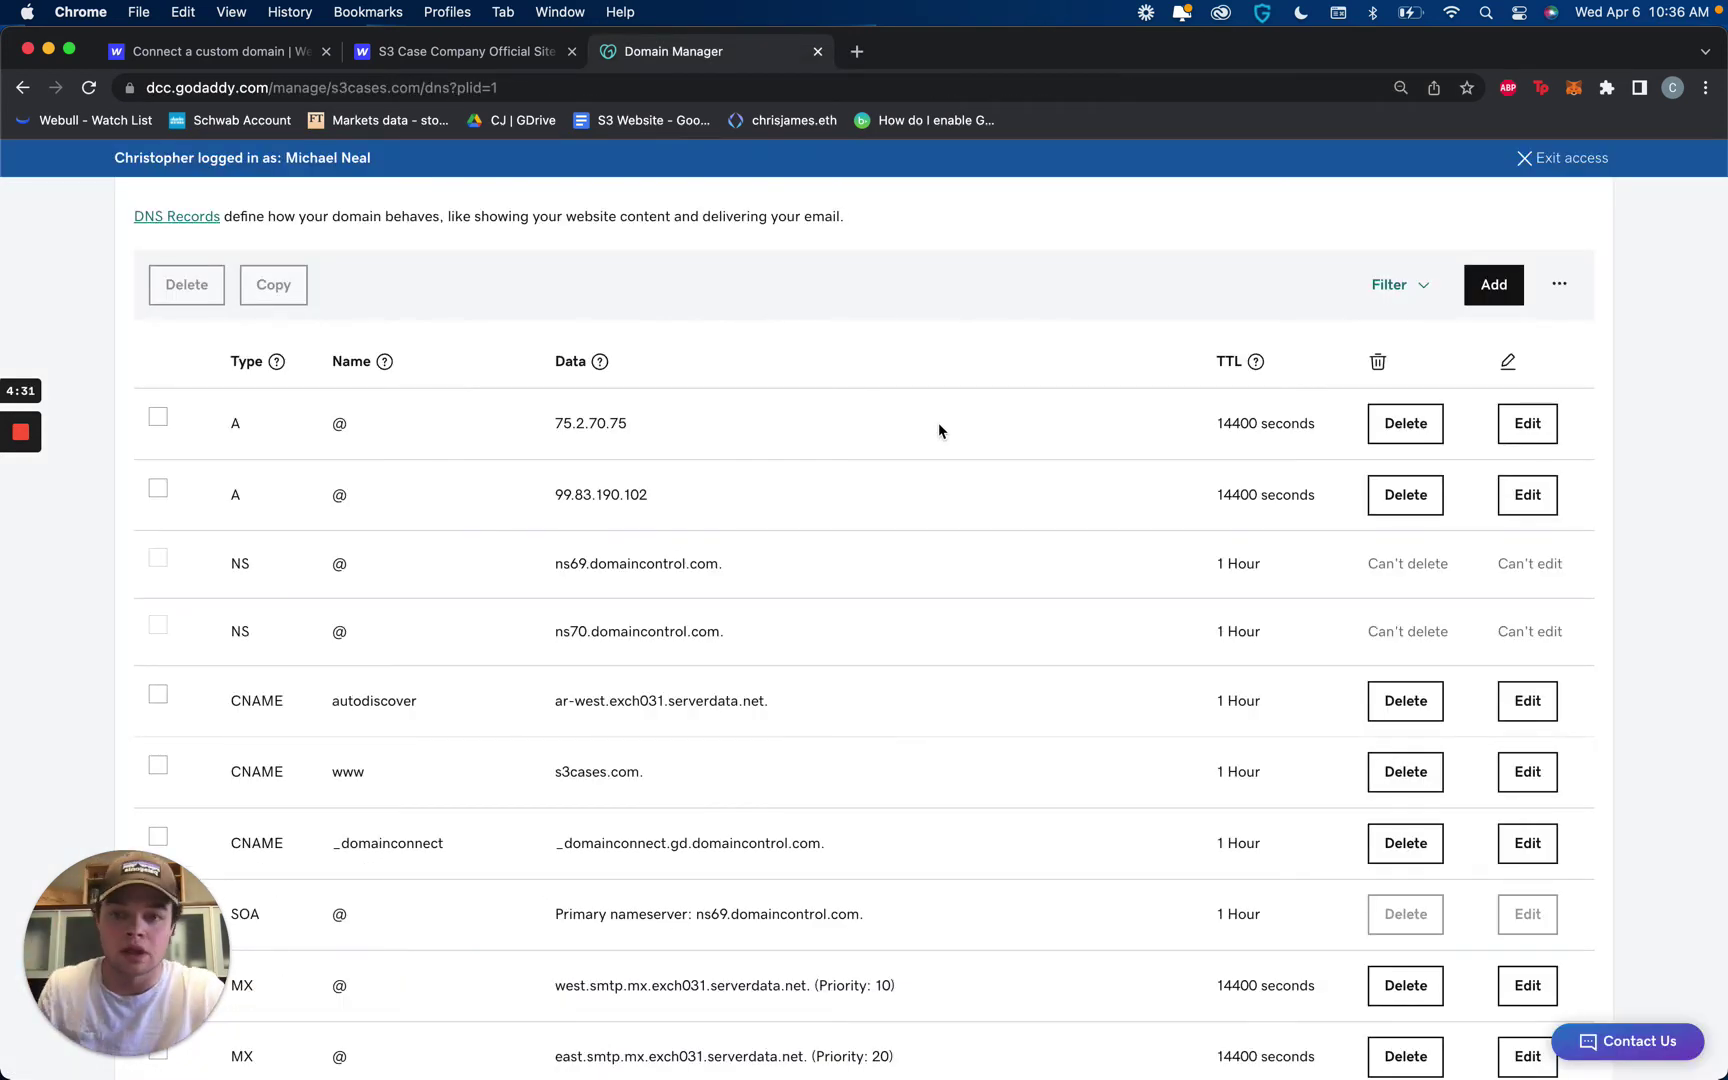
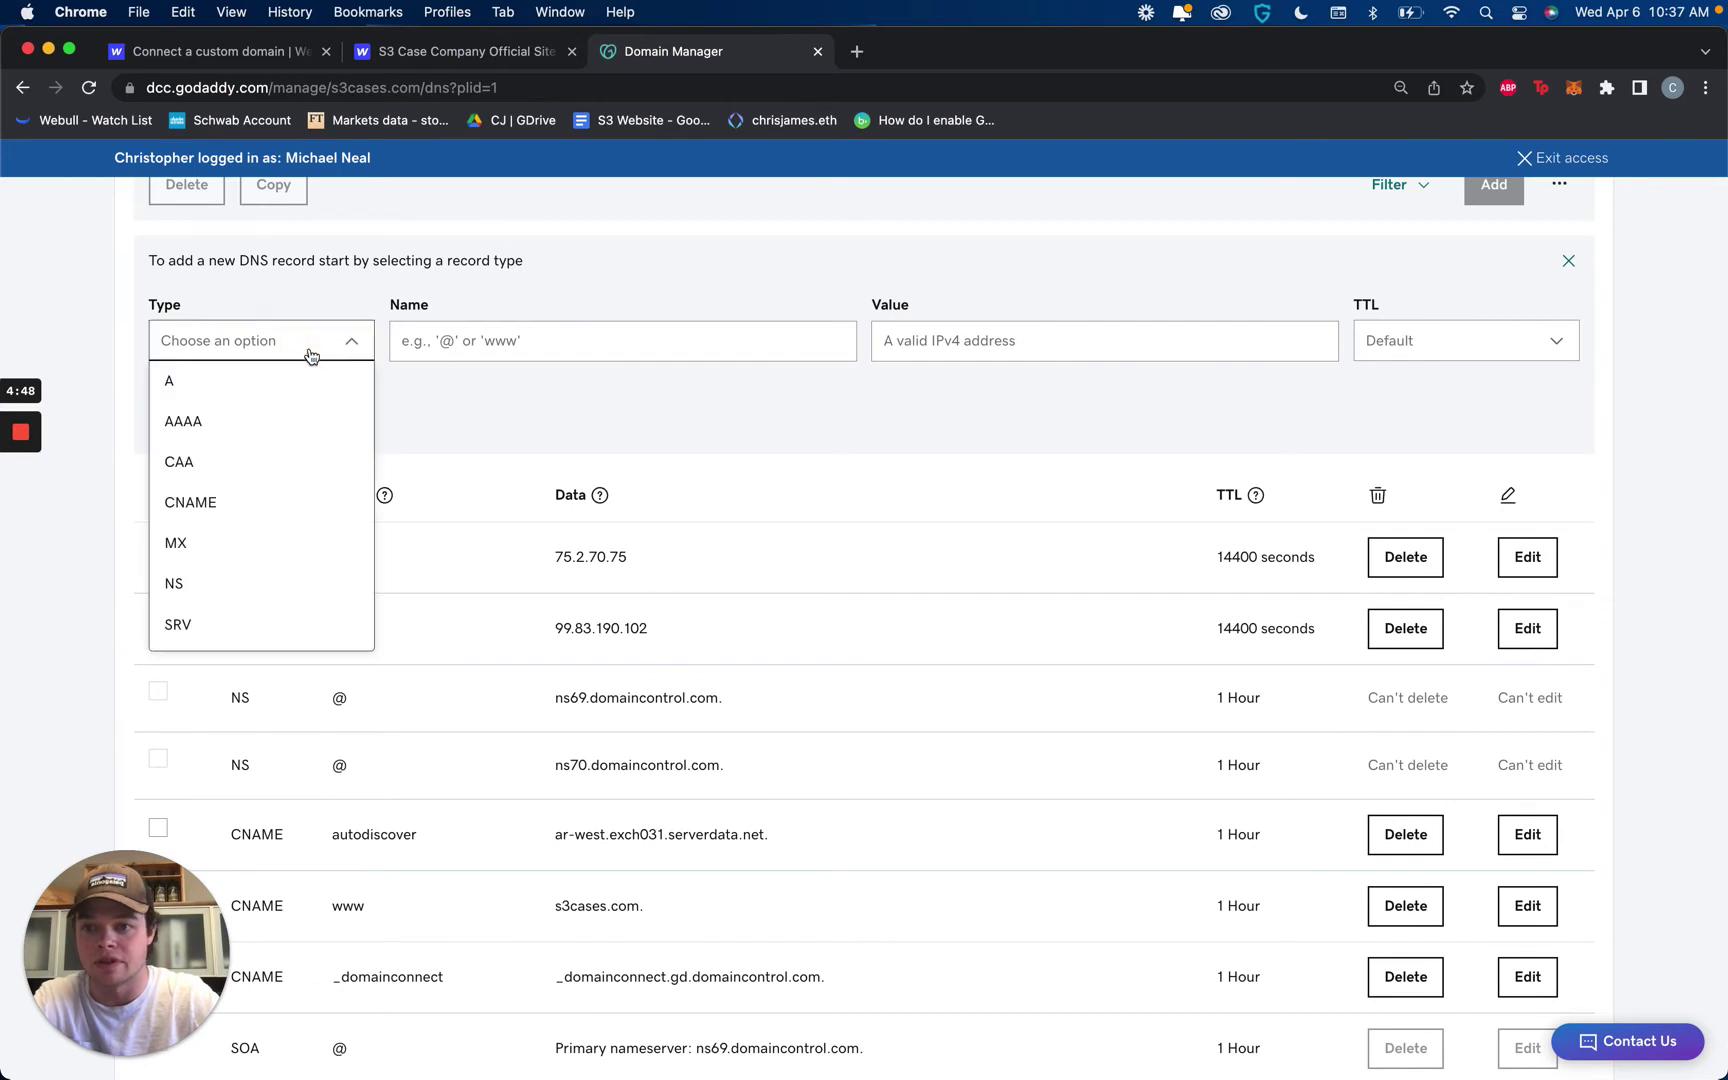
Step: Set the new DNS record's type to CNAME and check the existing CNAME records in the list
left_click(250, 497)
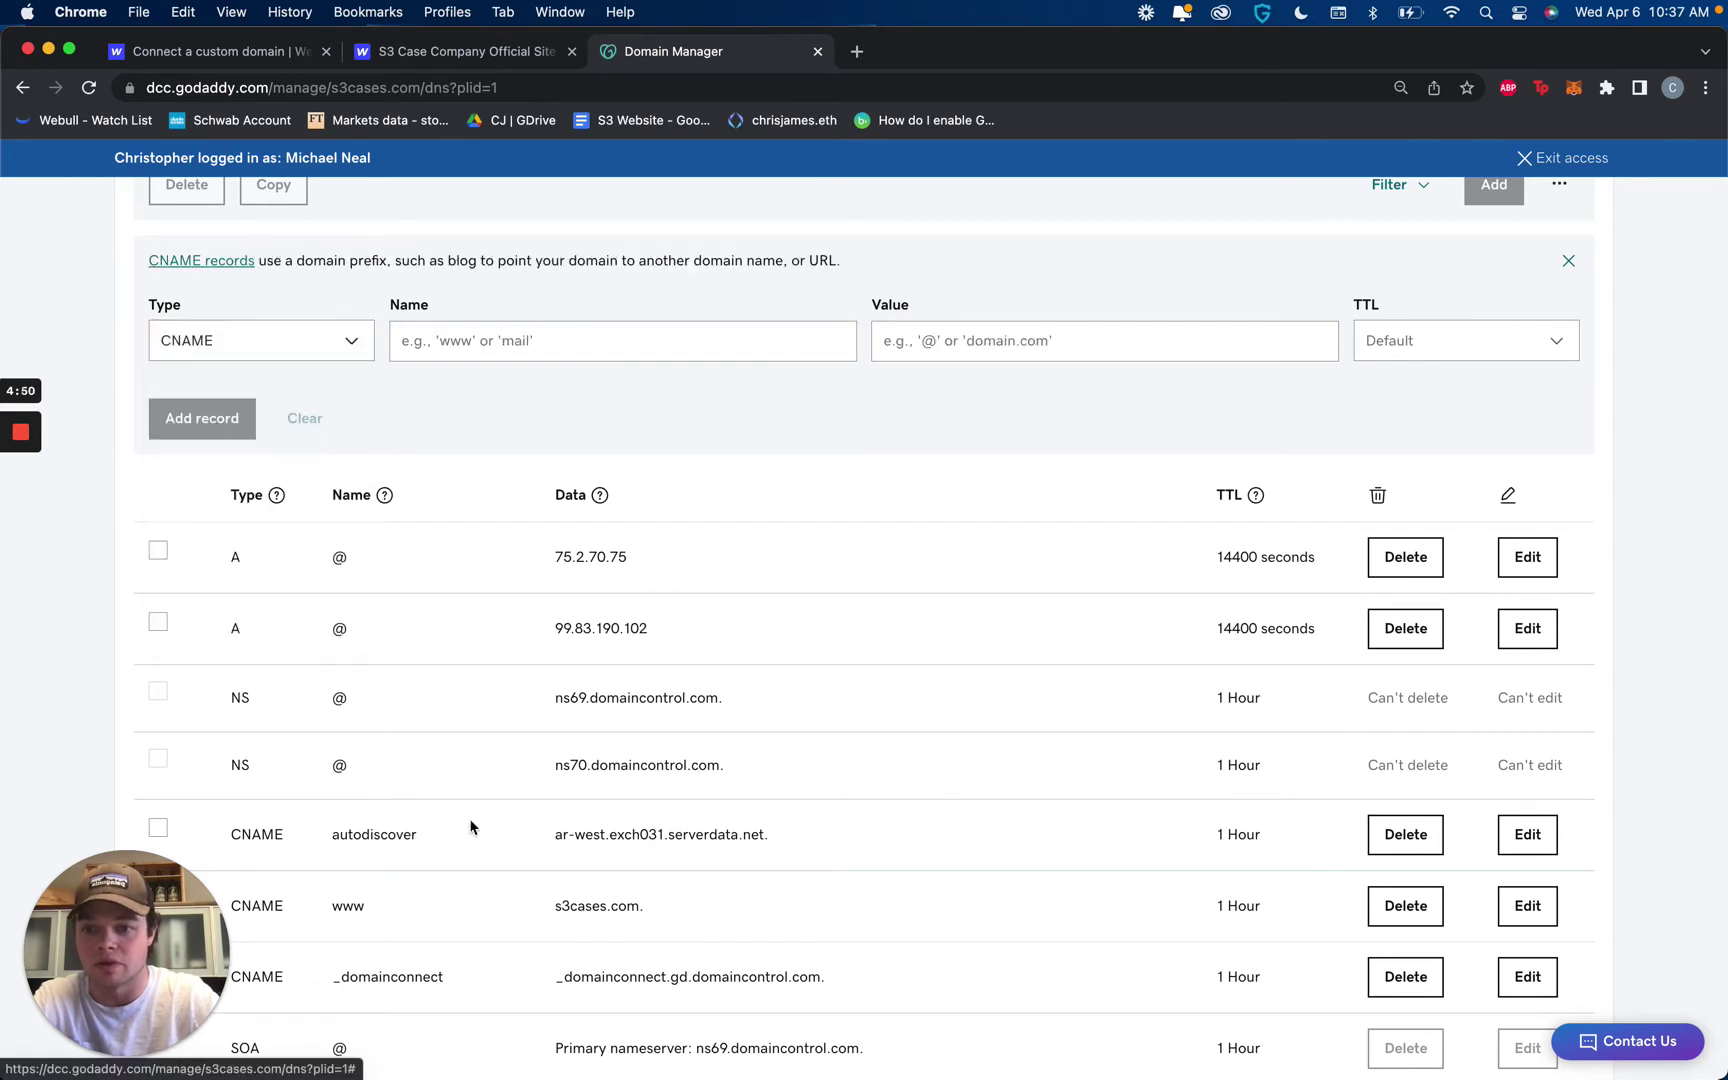
scroll(470, 818, "down", 2)
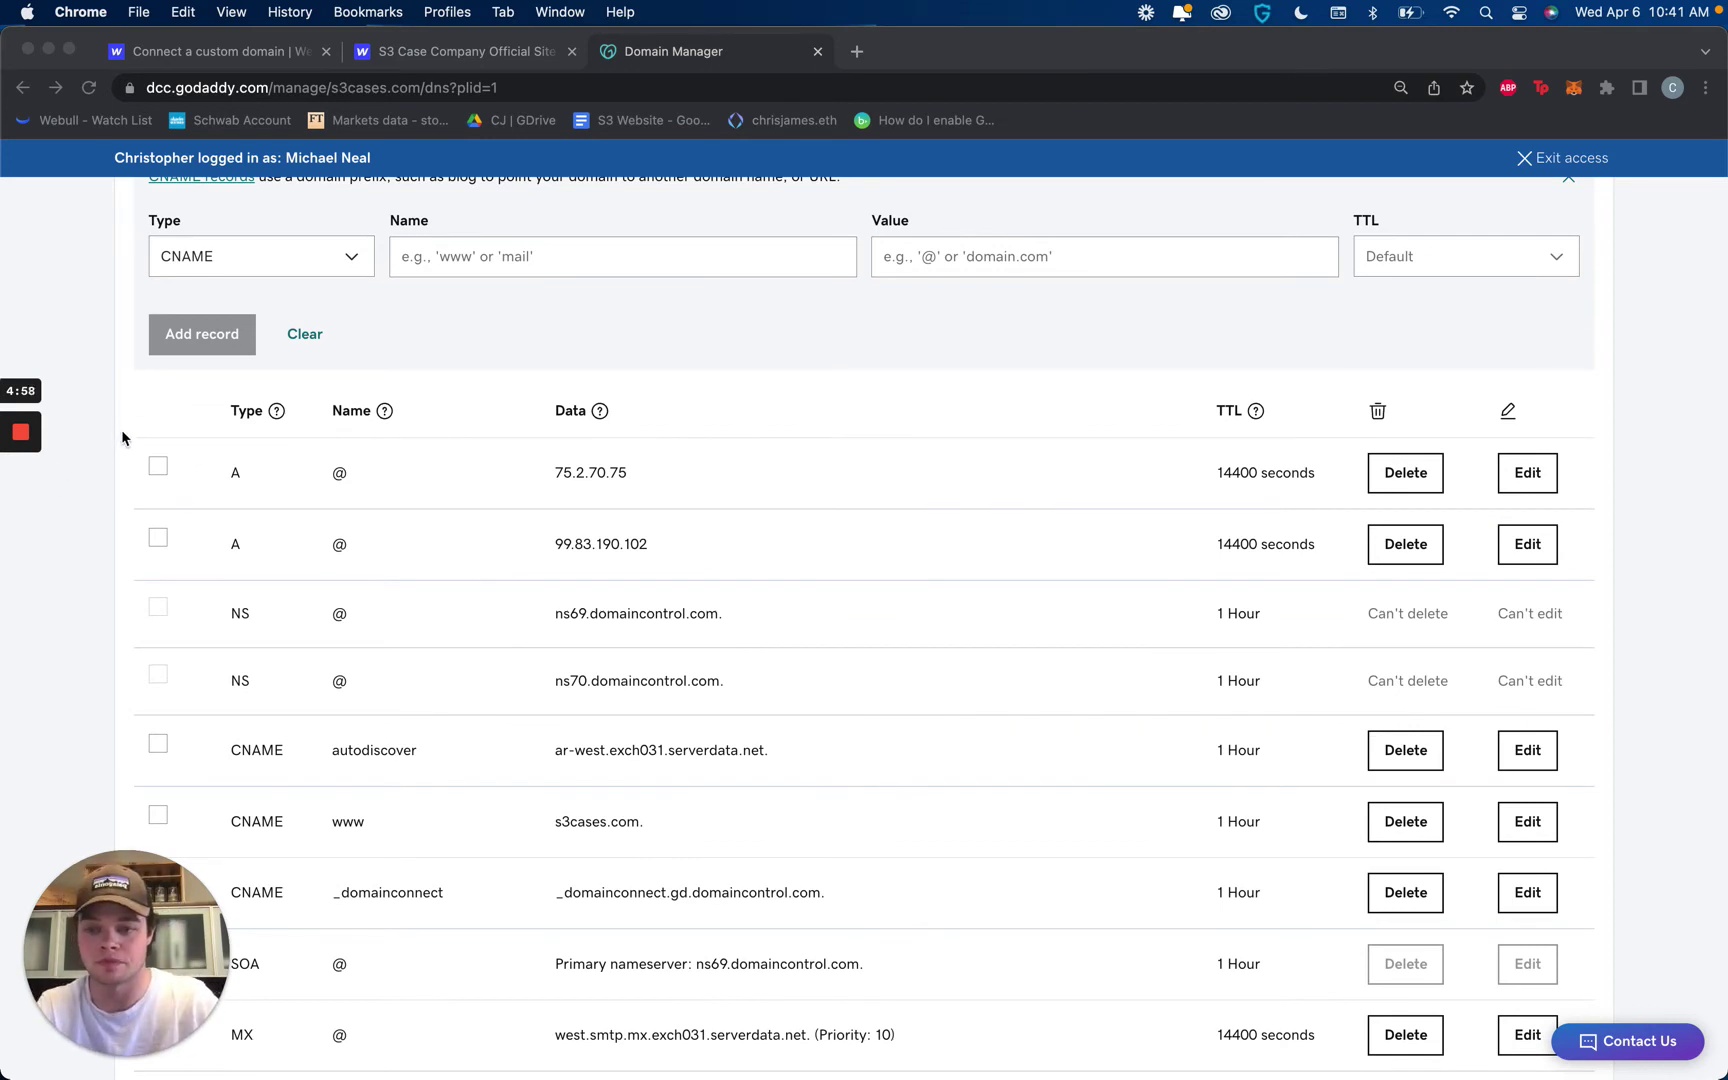
scroll(475, 776, "down", 2)
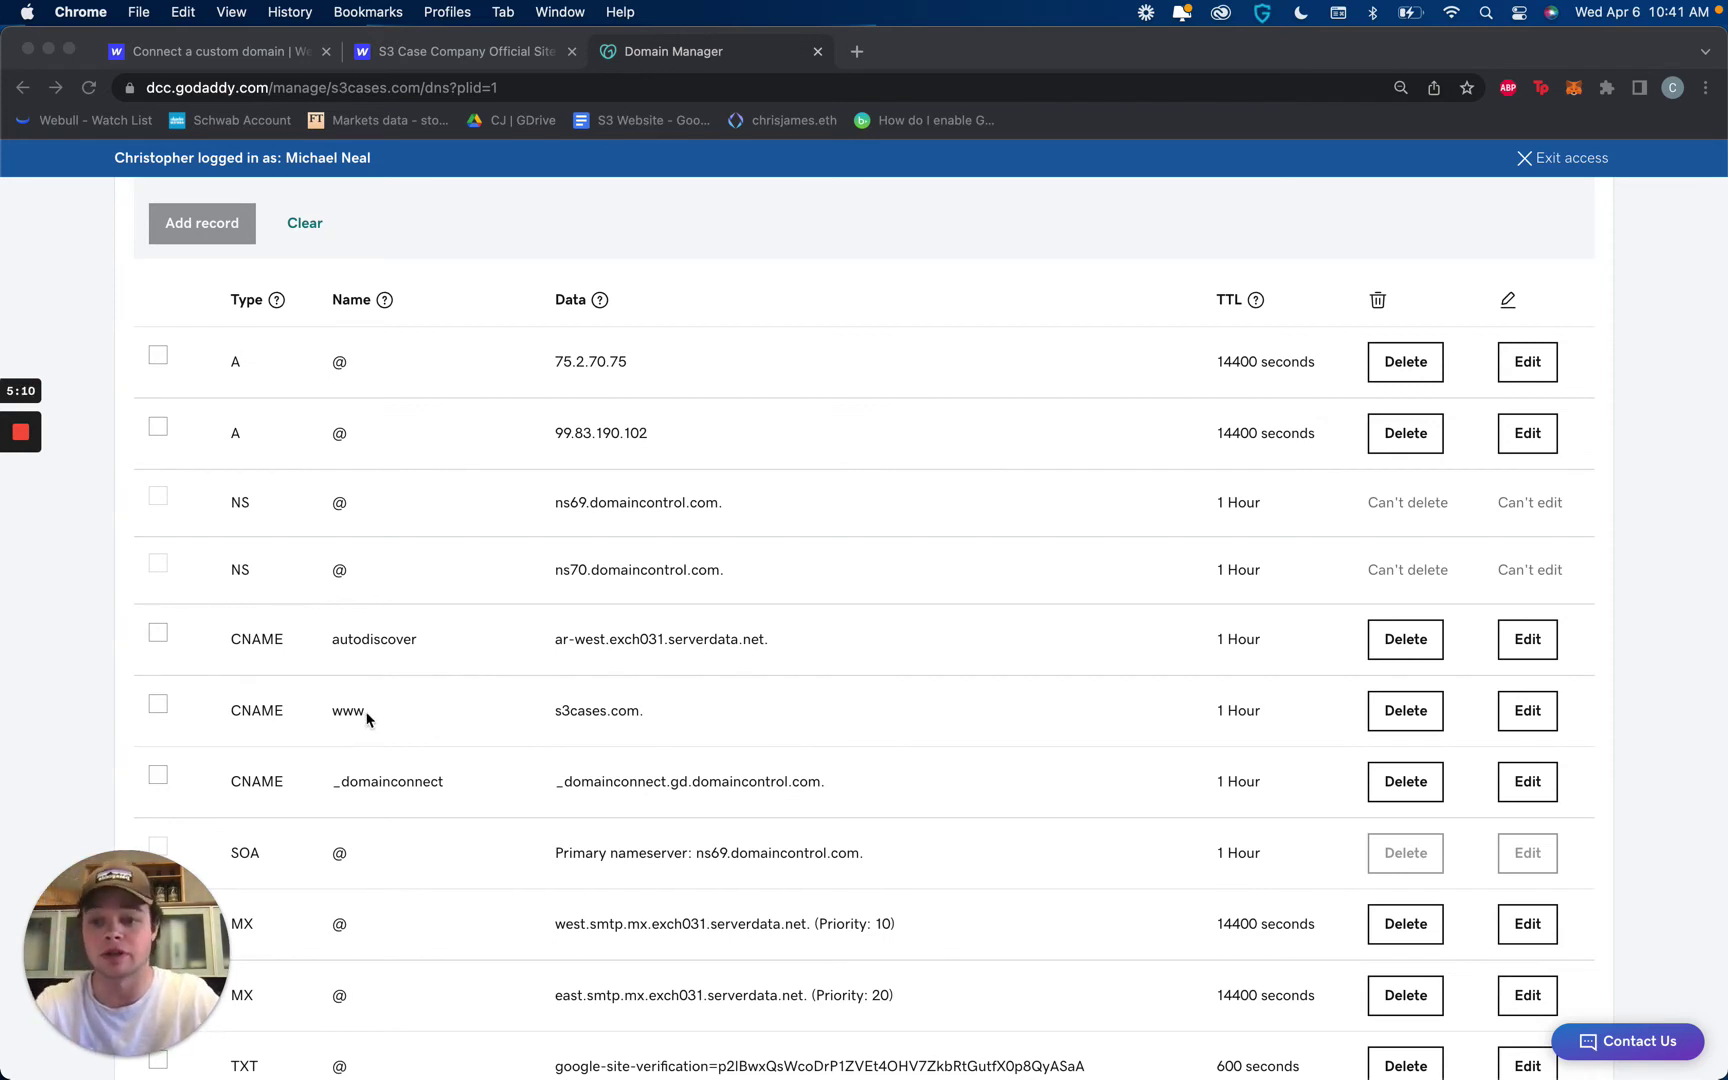
scroll(760, 670, "up", 2)
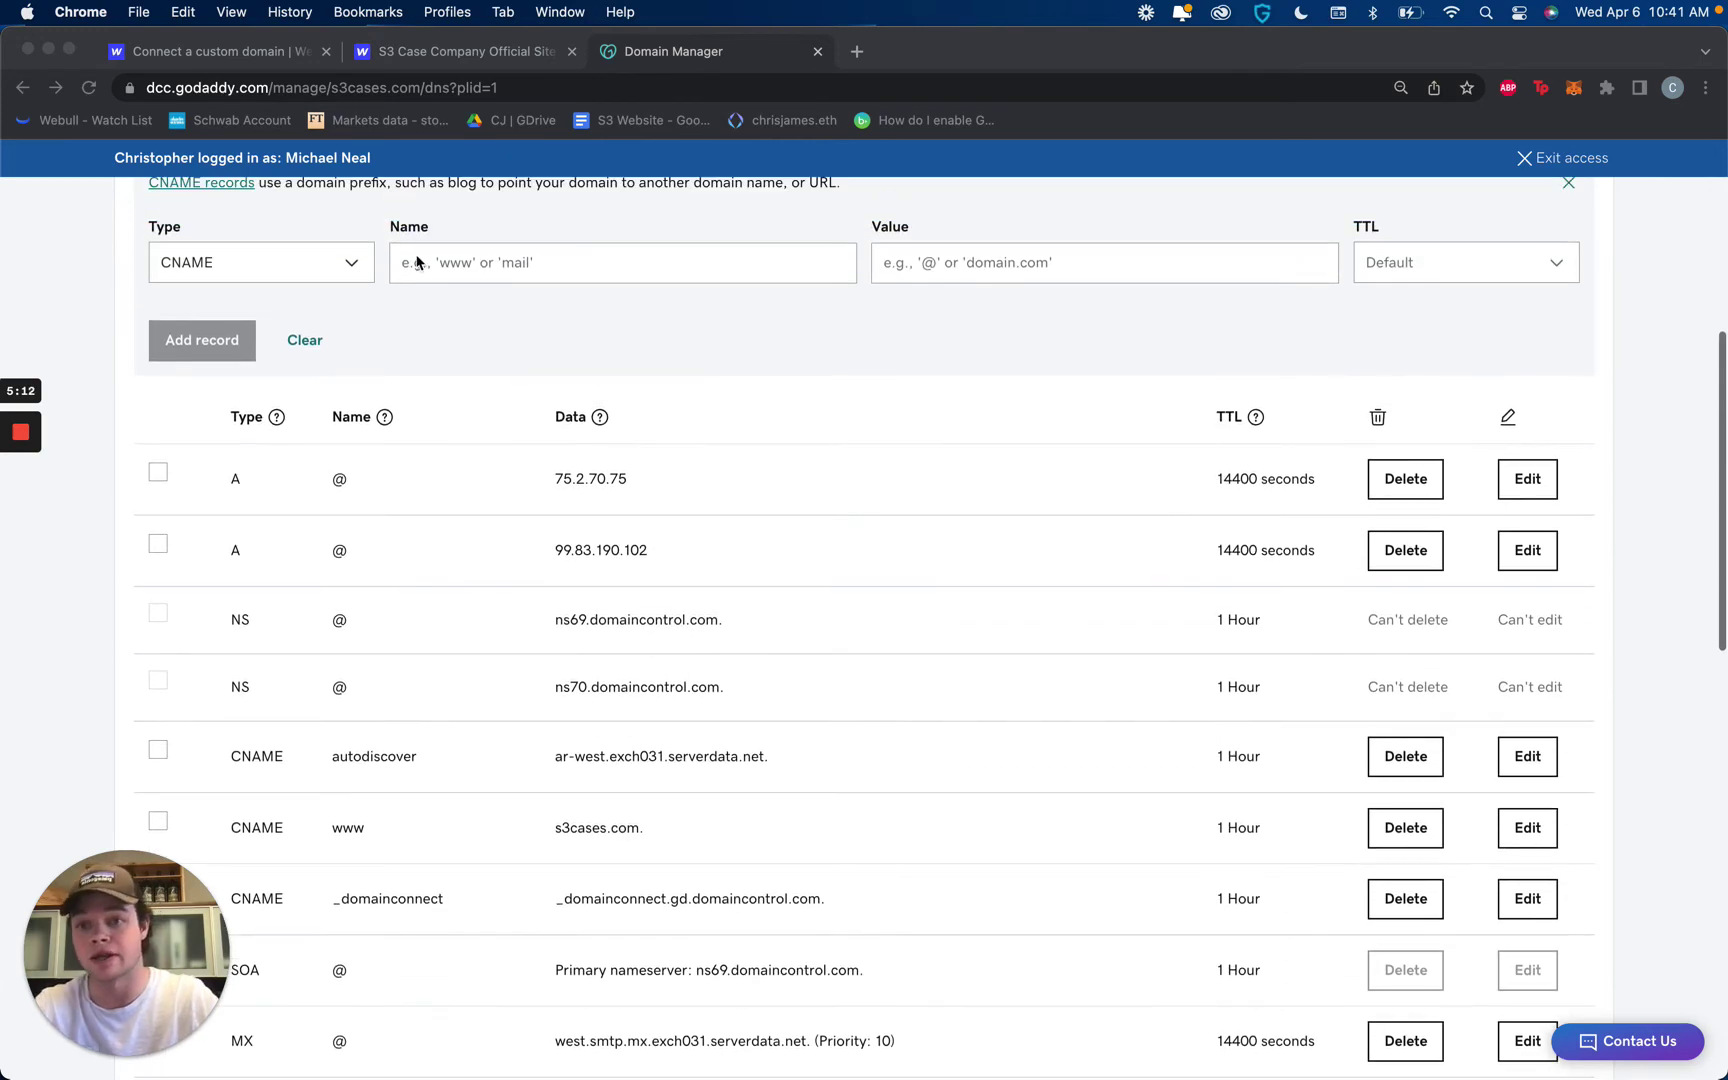
Step: Check the CNAME instructions in the Webflow University lesson and copy the www CNAME value proxy-ssl.webflow.com from the hosting settings
left_click(260, 62)
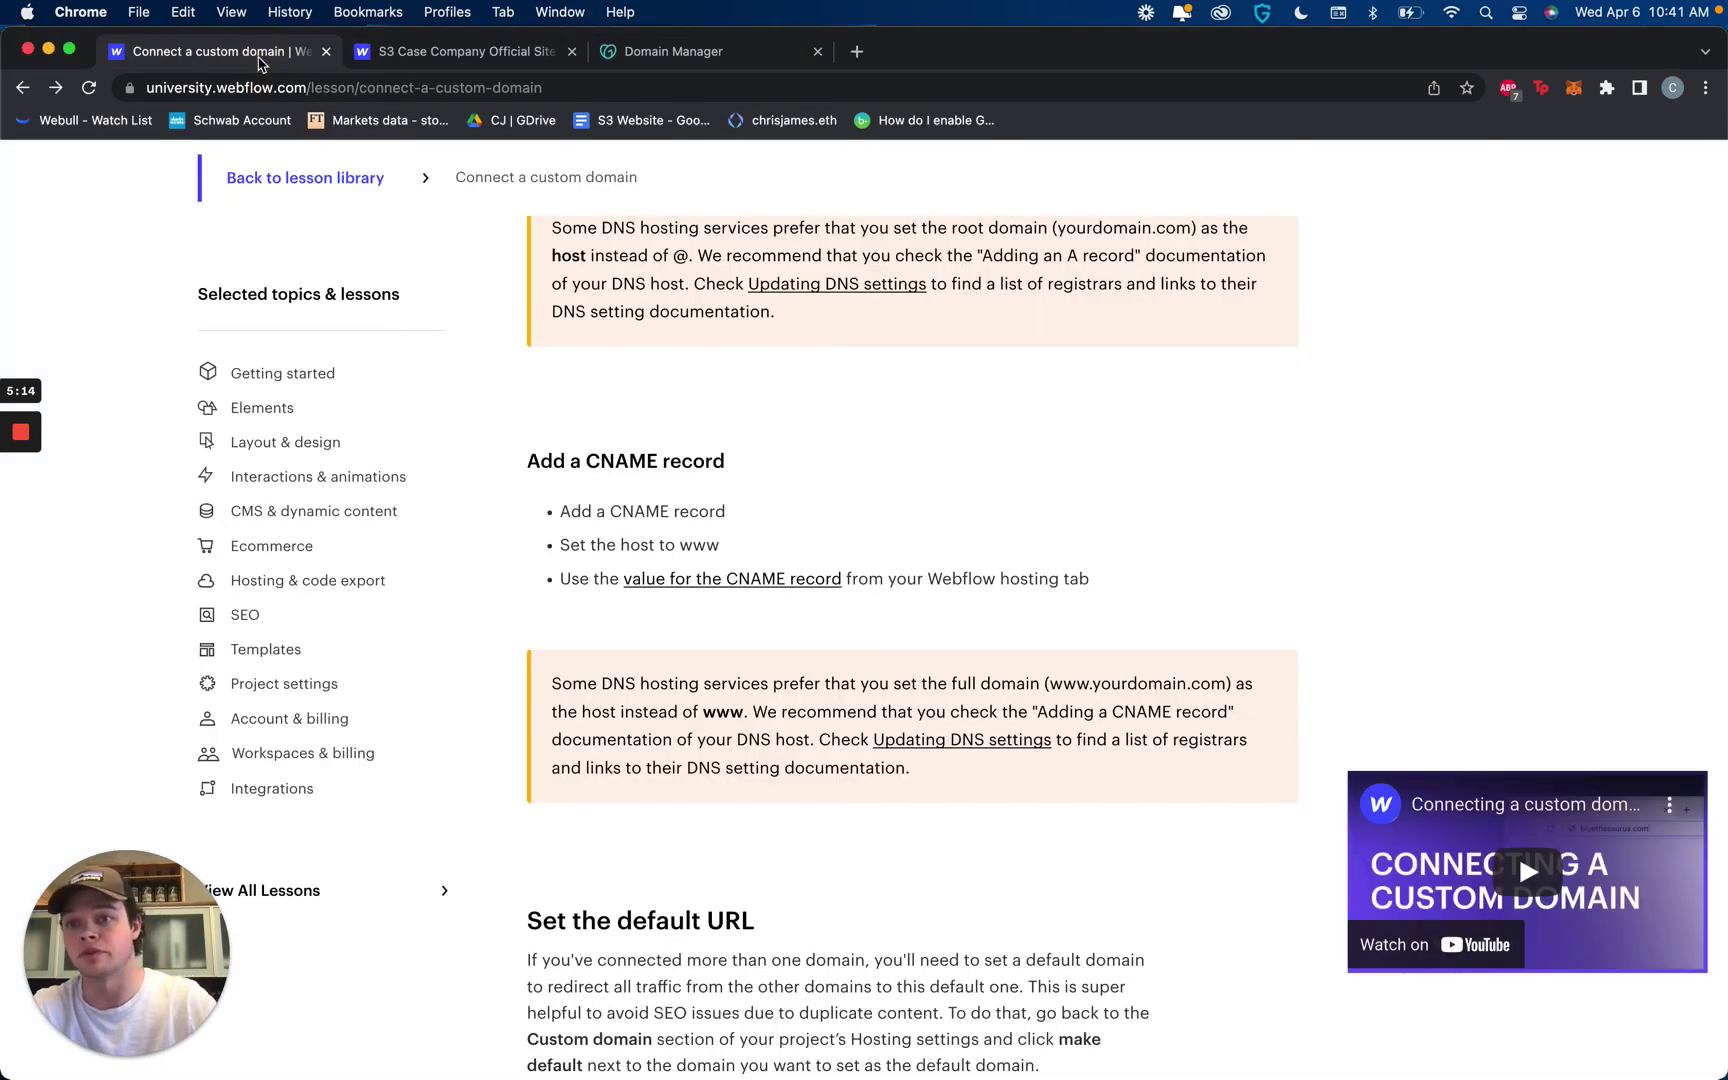
scroll(575, 525, "down", 3)
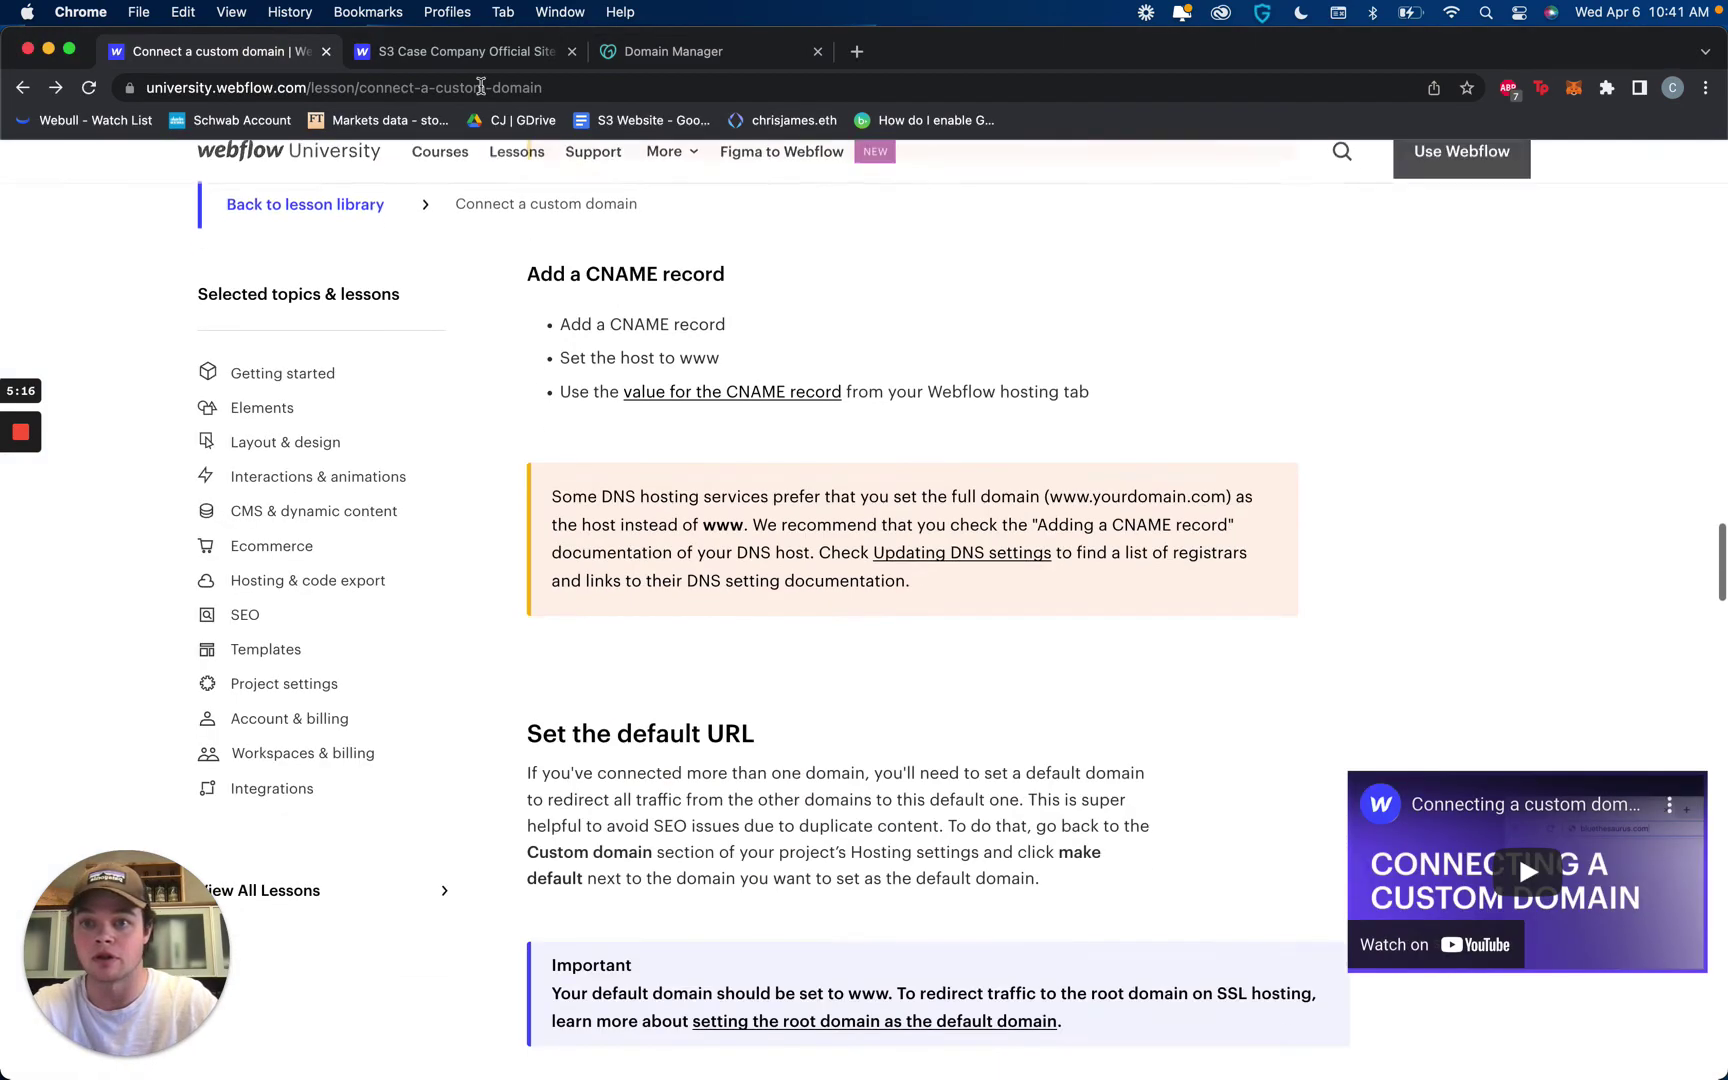
left_click(463, 51)
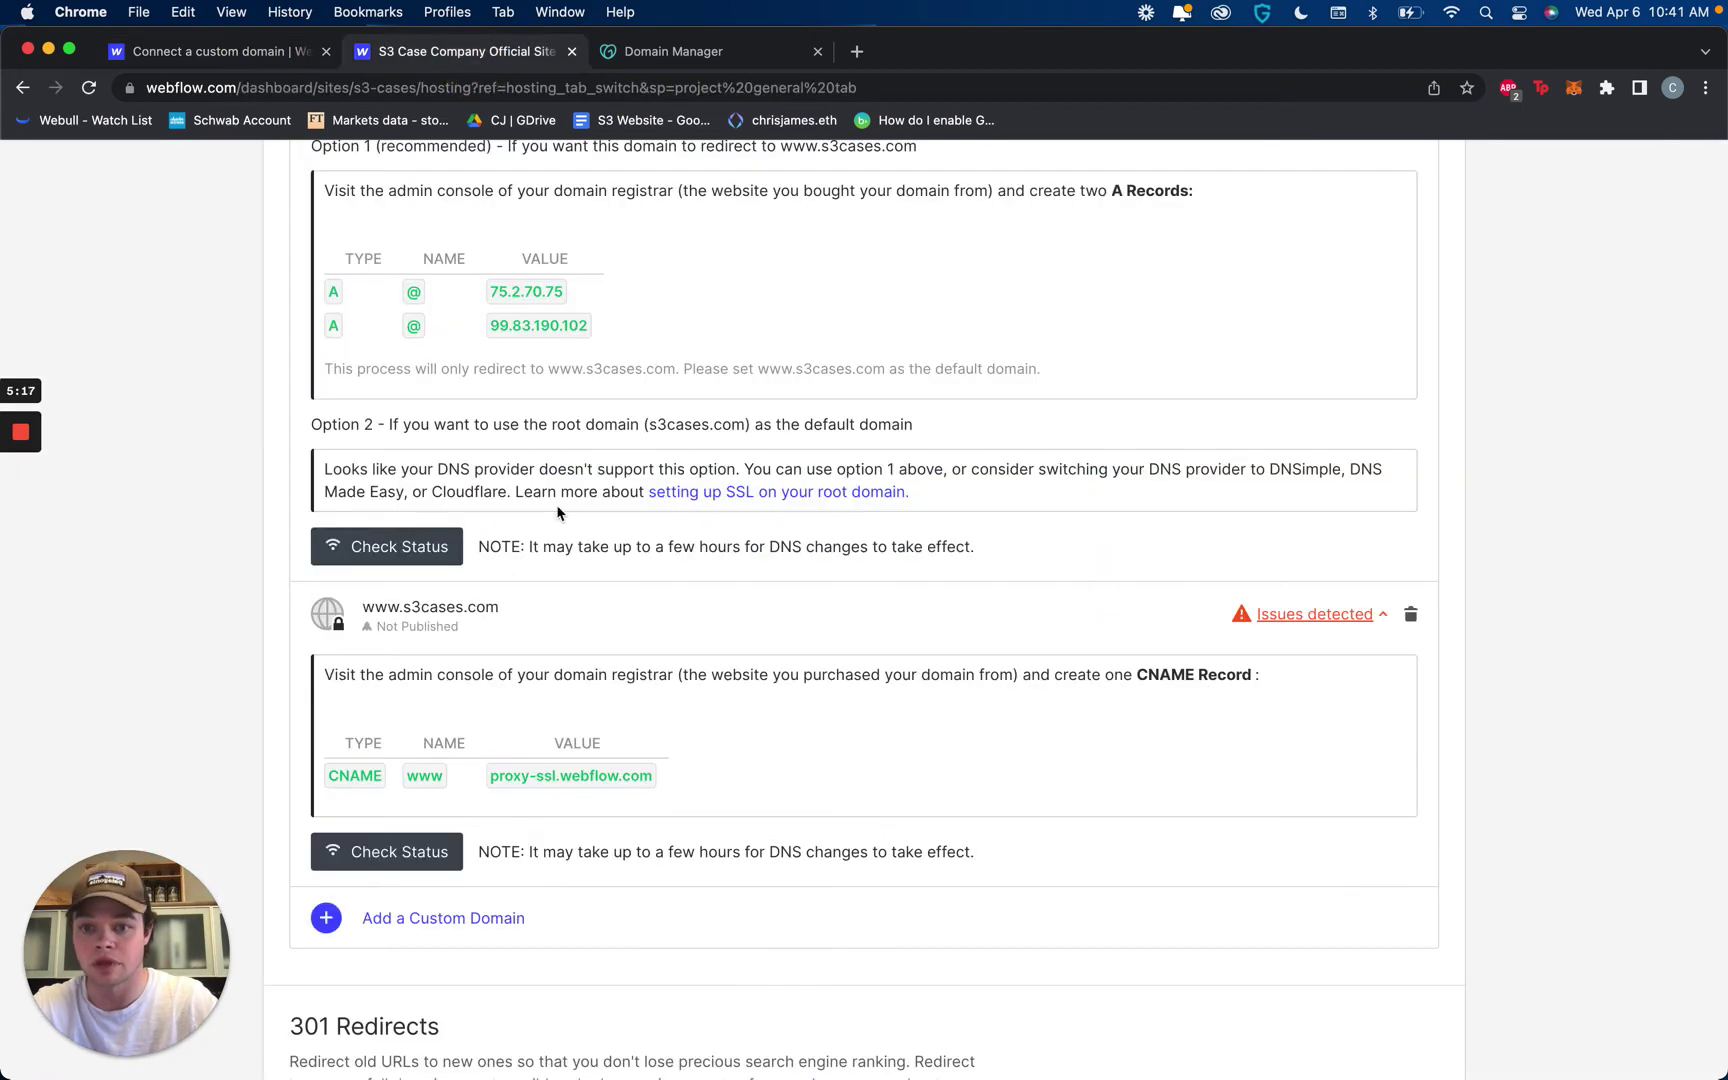
left_click(566, 780)
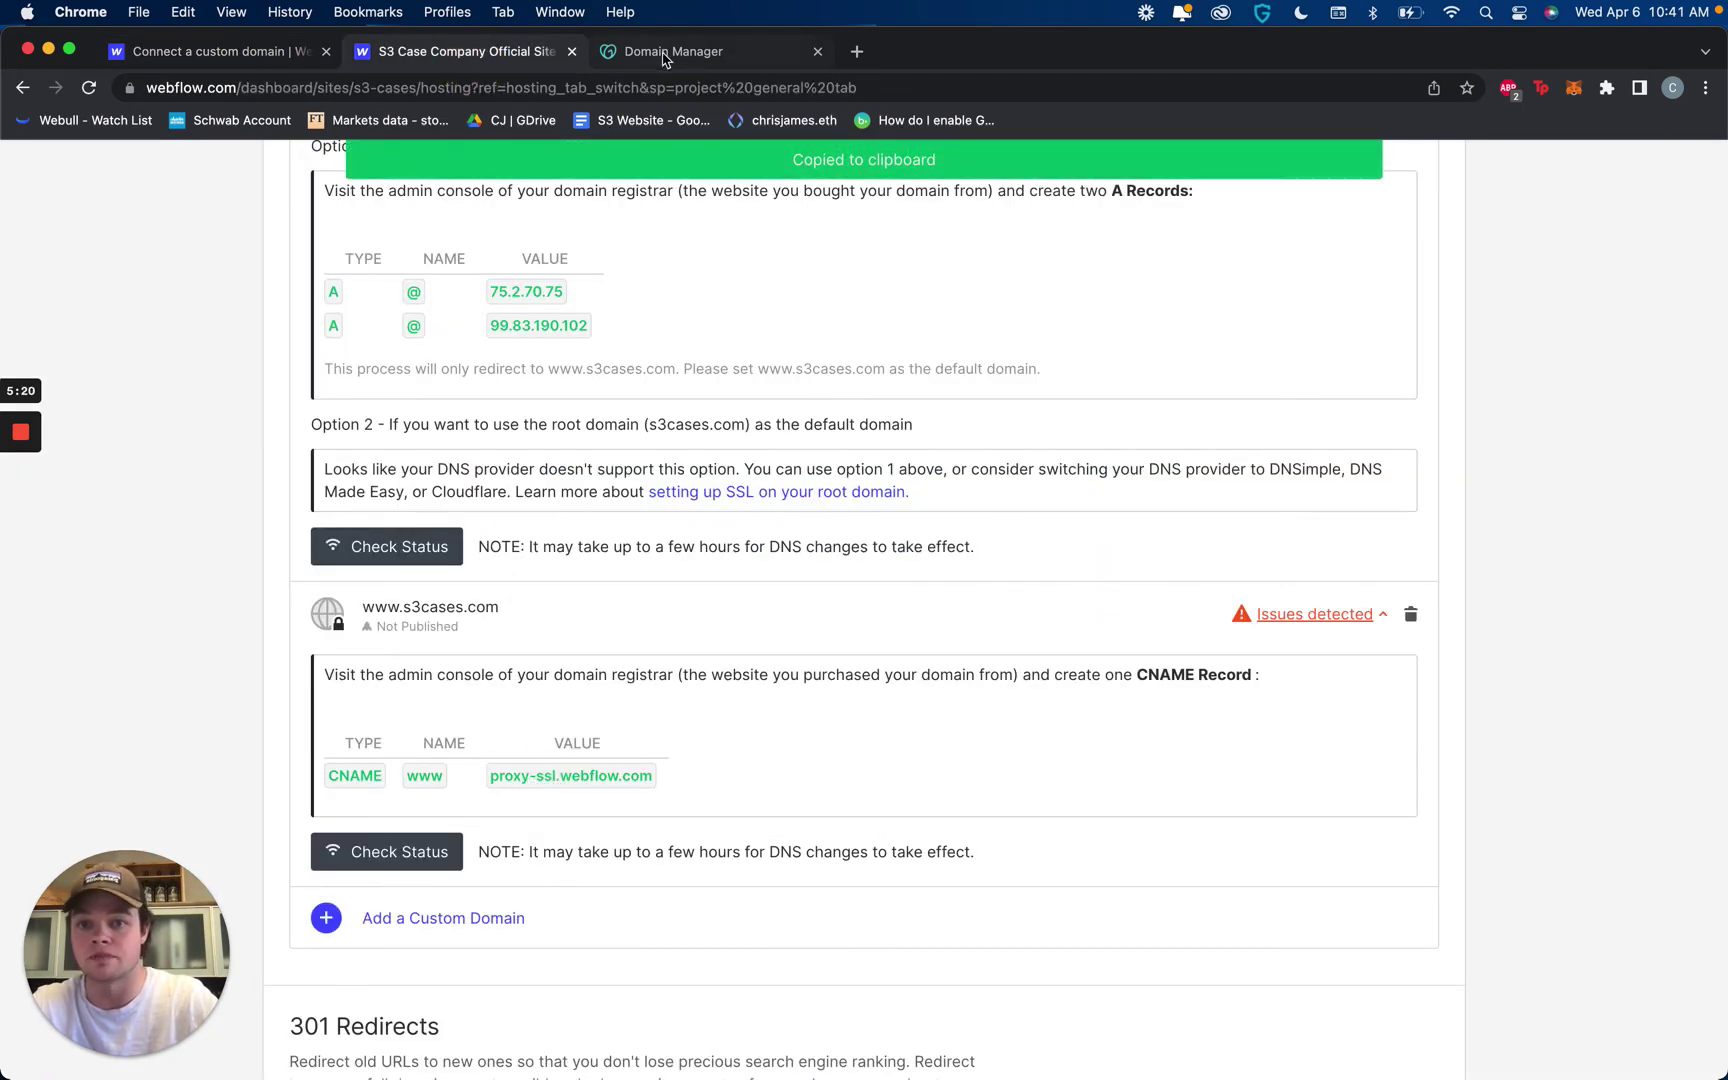
Step: Enter the name www and the value proxy-ssl.webflow.com for the new CNAME record in GoDaddy
left_click(664, 55)
left_click(474, 260)
type("ww")
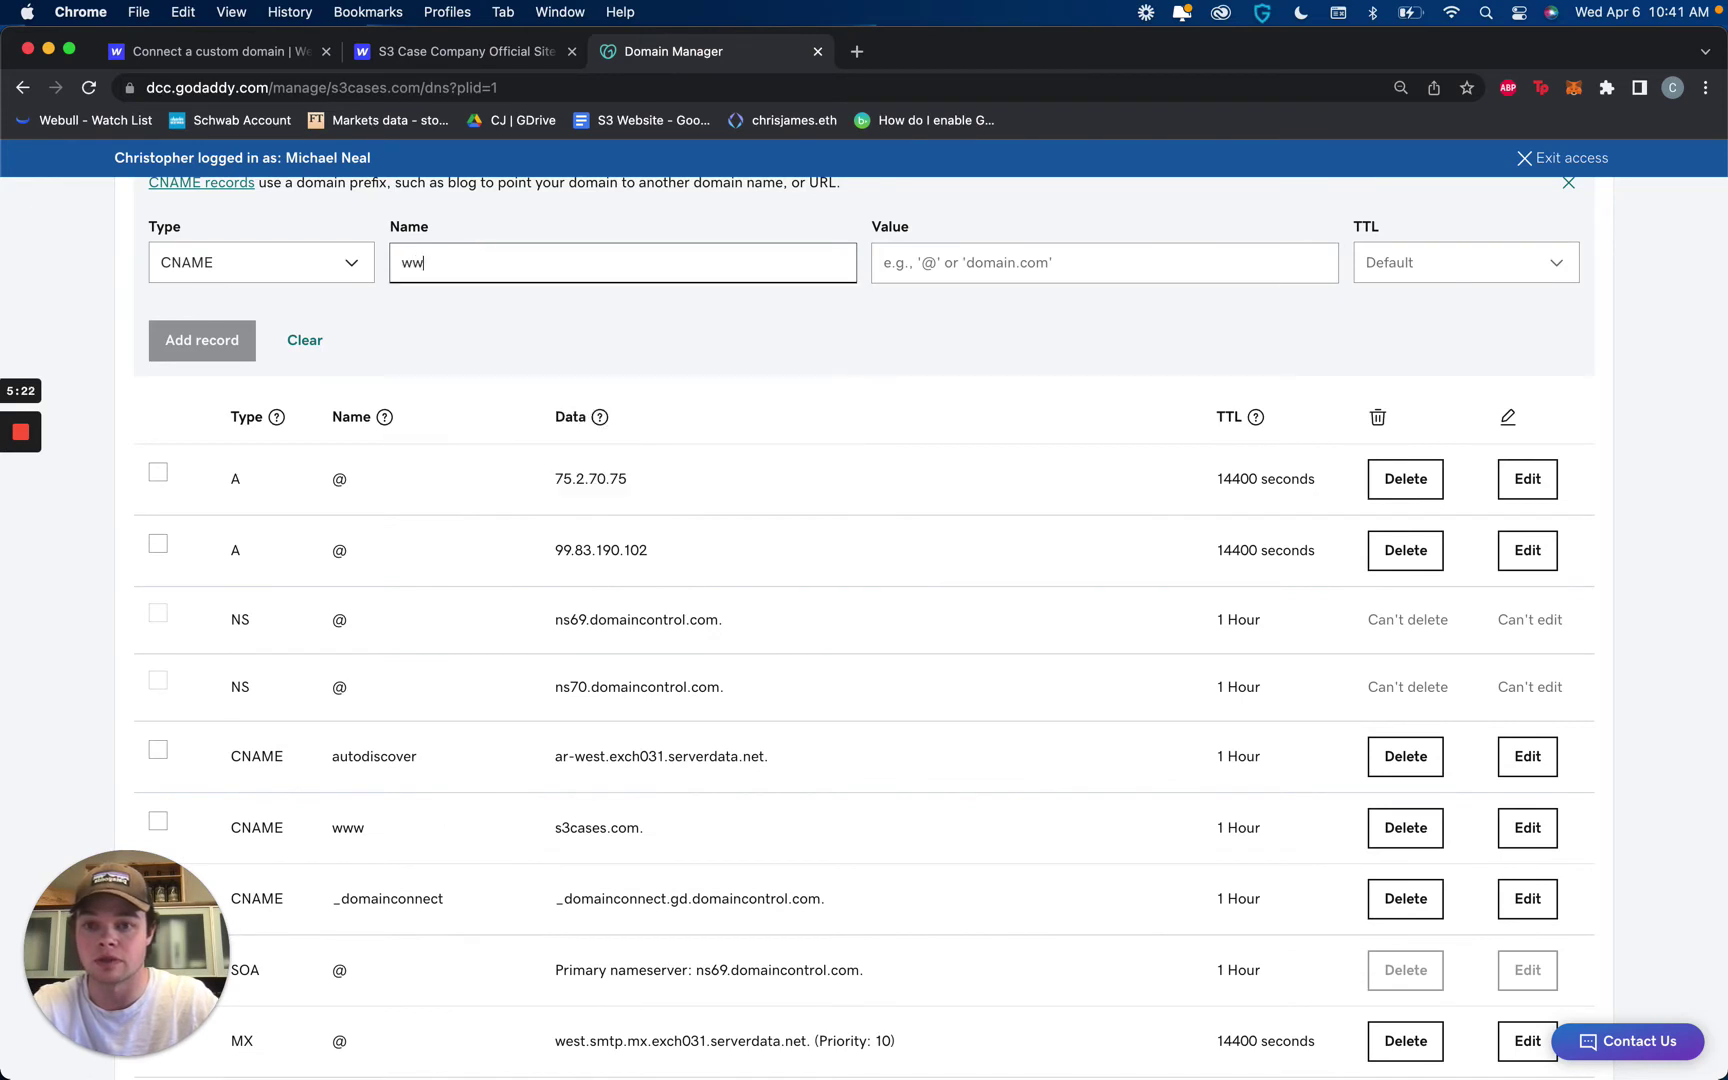
type("w")
left_click(1059, 276)
key("super+v")
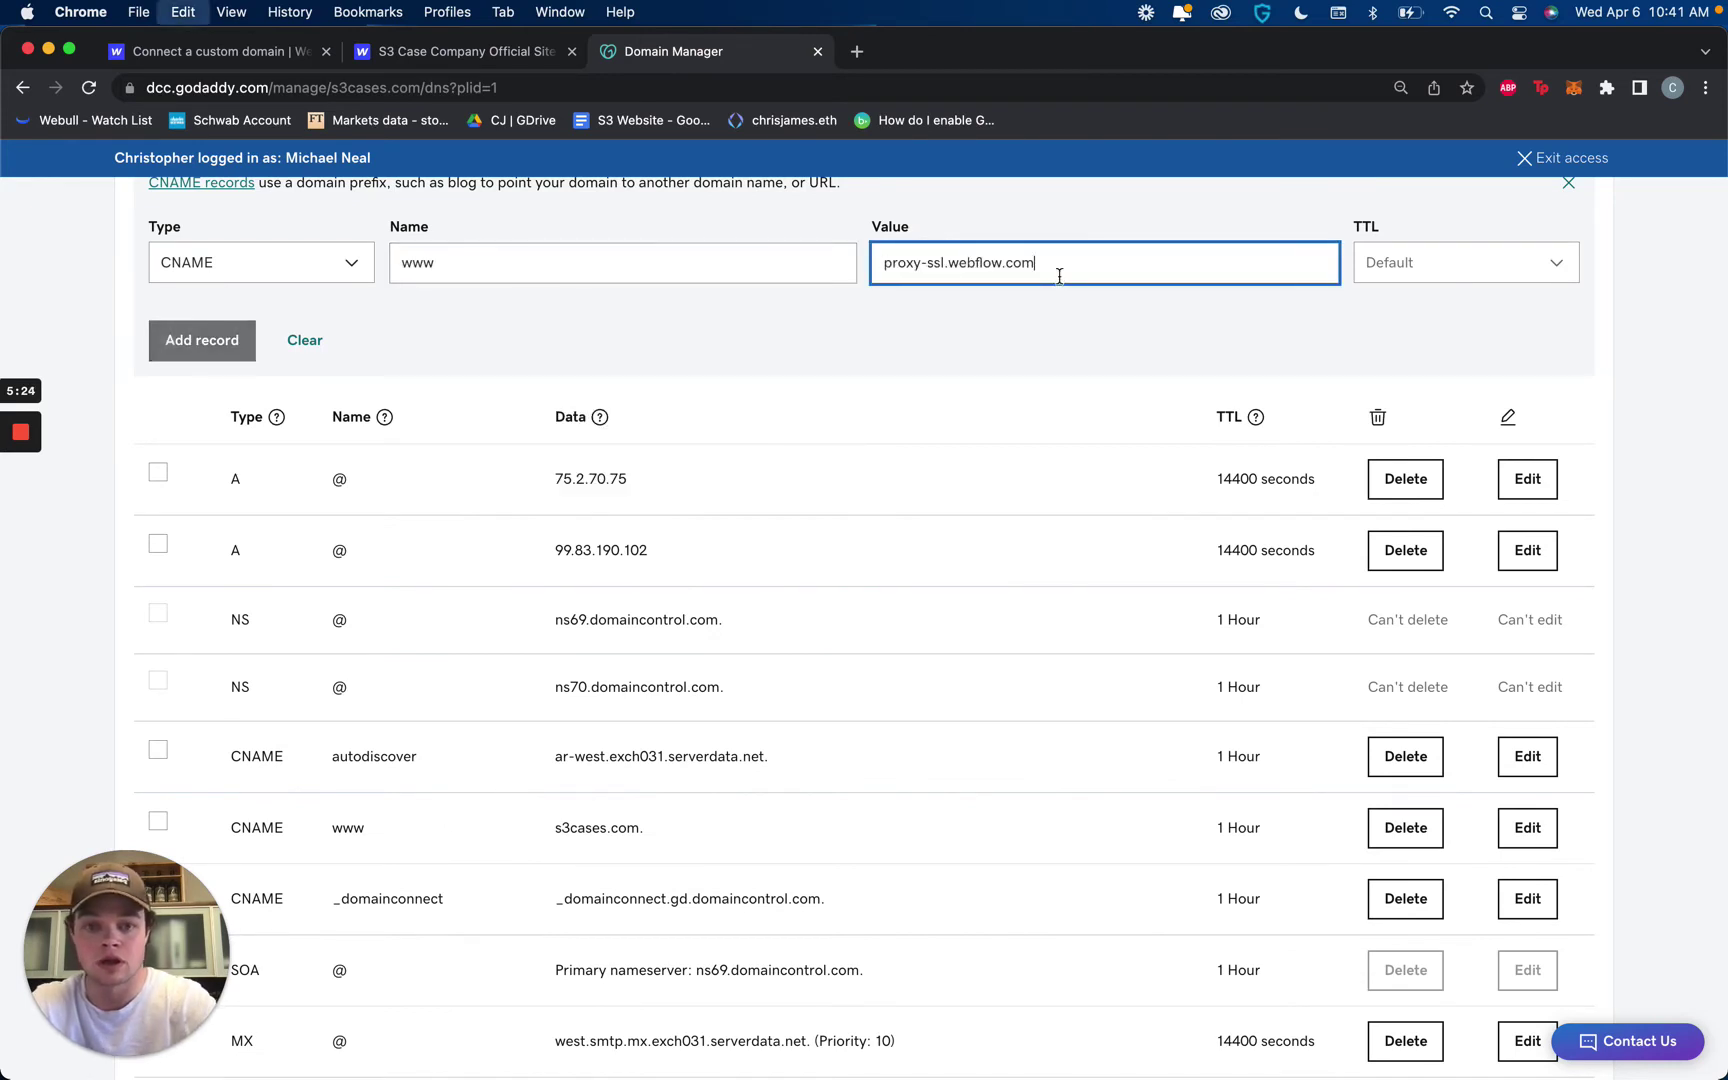
Step: Set the new www CNAME record's TTL to 1 Hour, compare the entry with Webflow's required CNAME, and try to add the record
left_click(1408, 275)
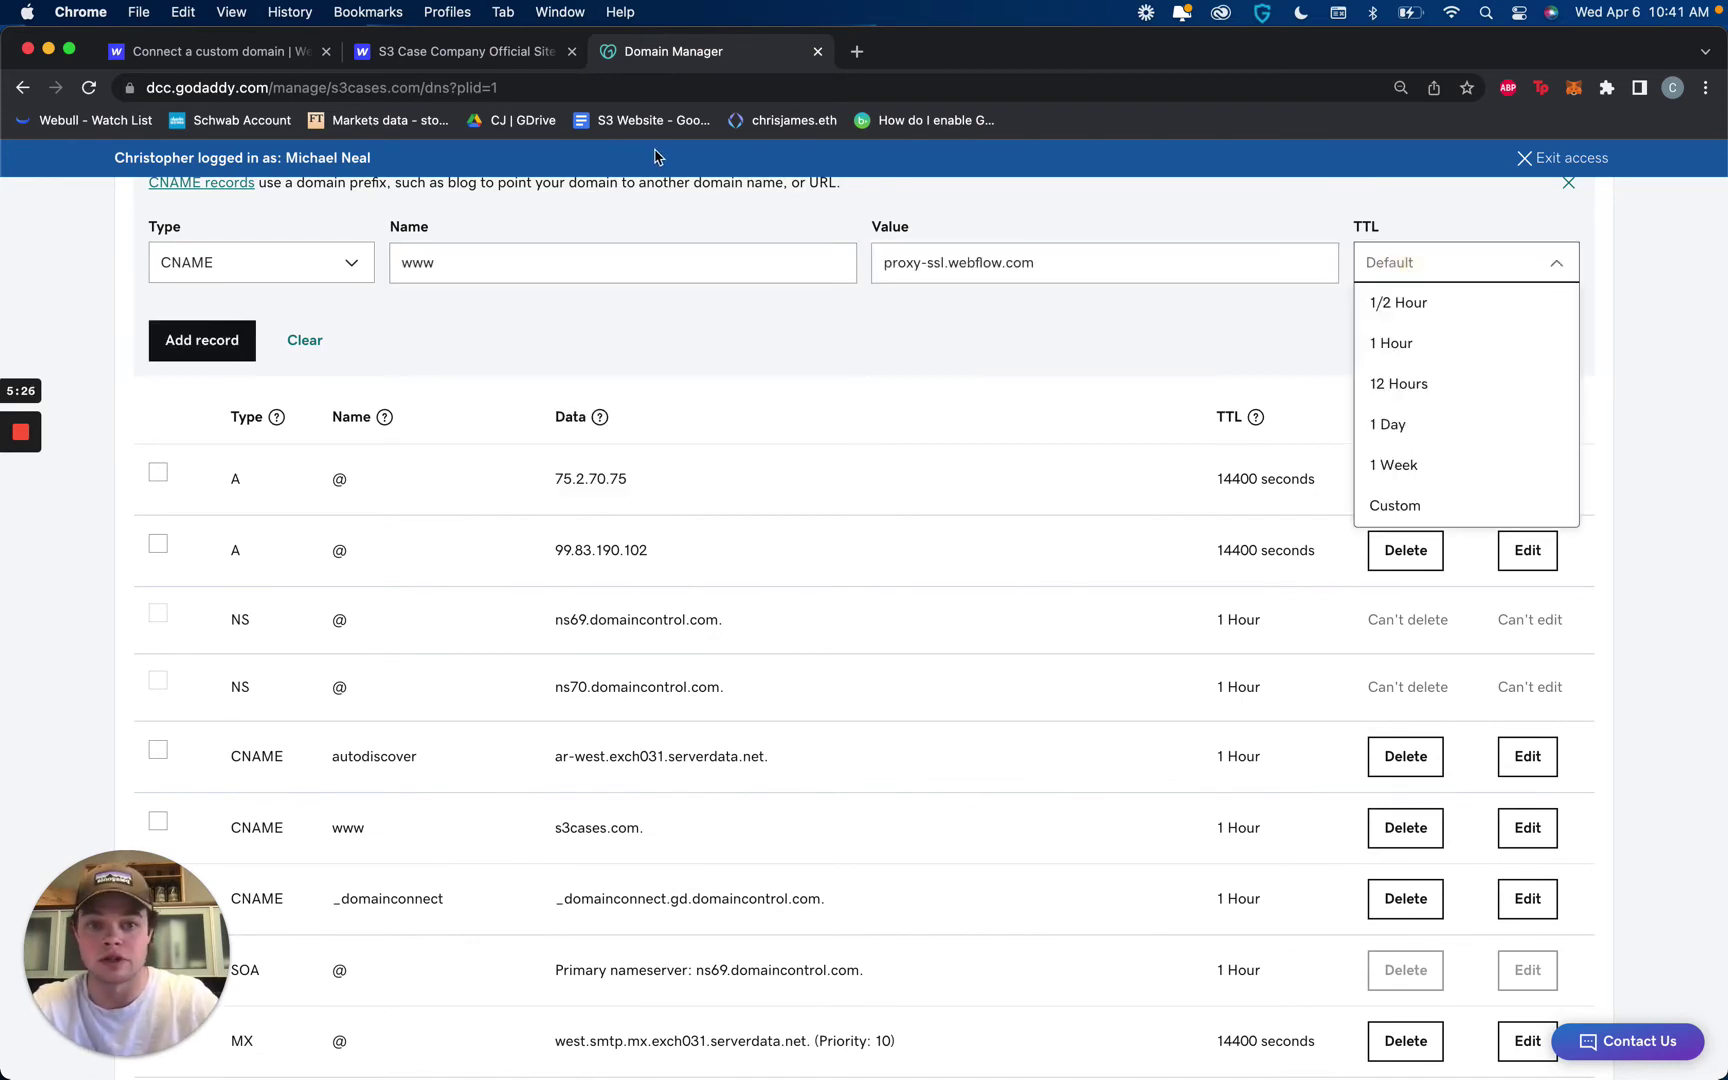
left_click(1398, 345)
left_click(372, 52)
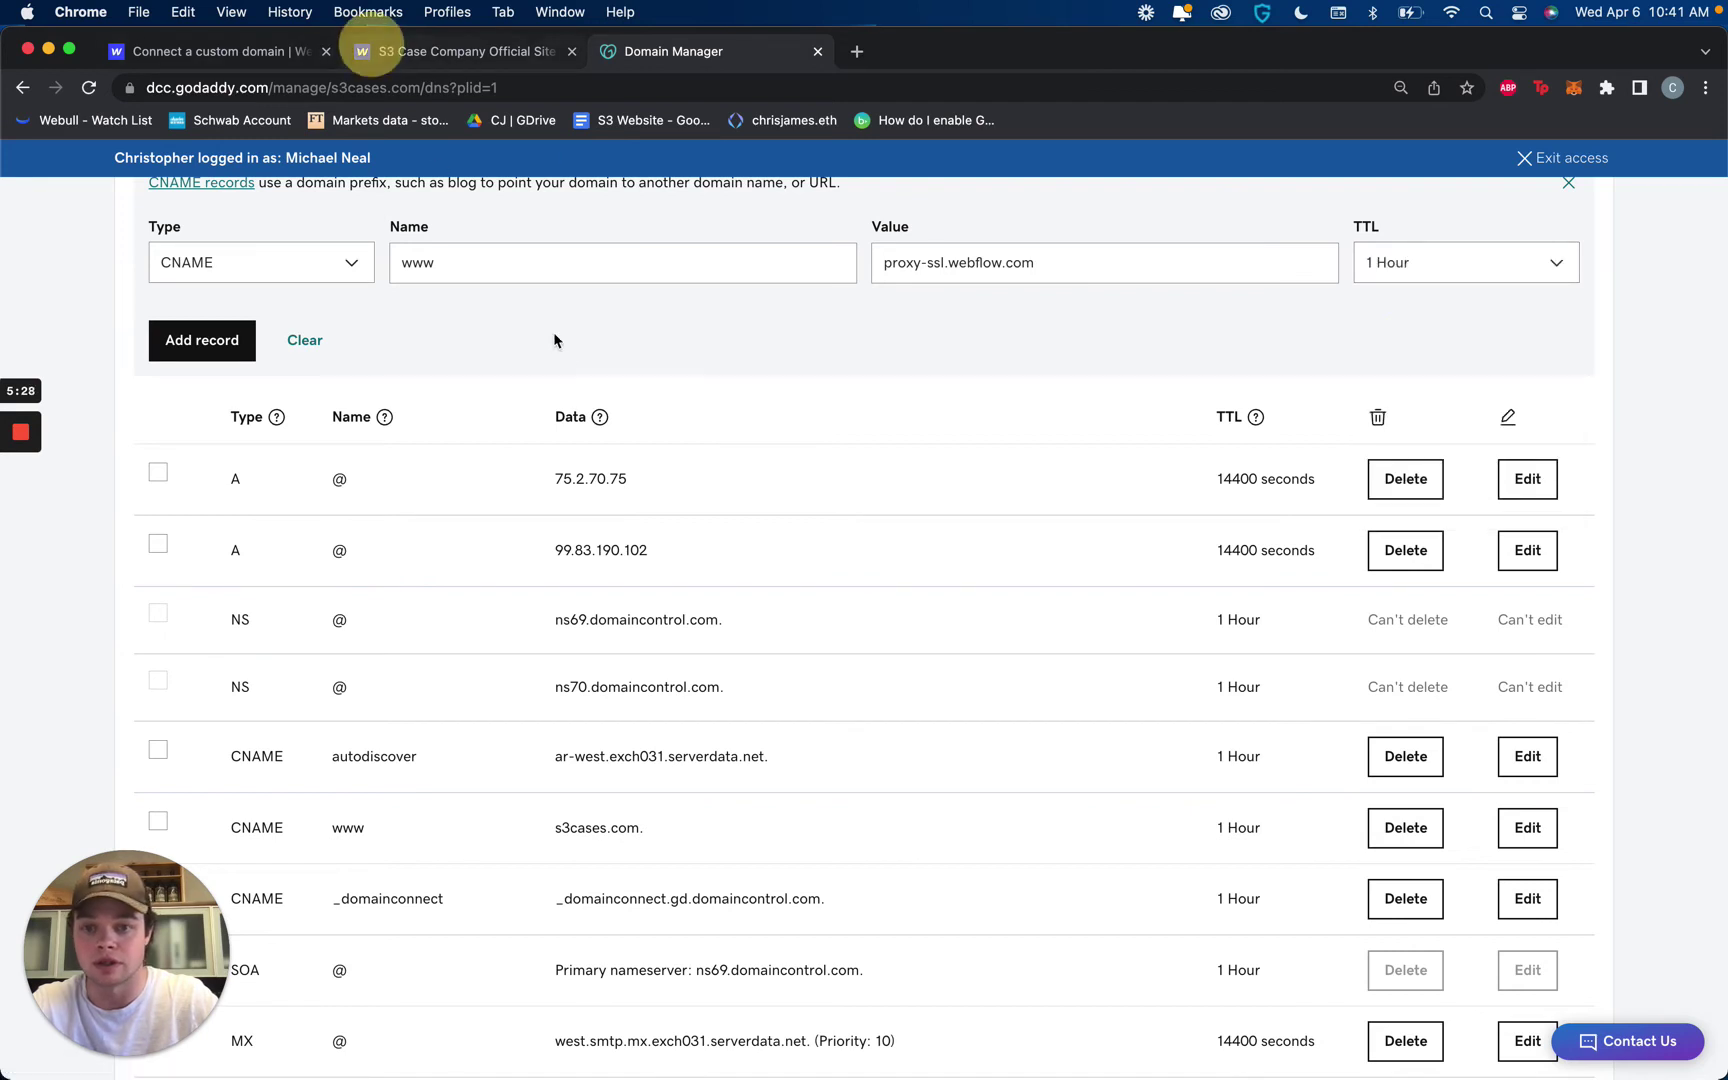
scroll(714, 664, "down", 1)
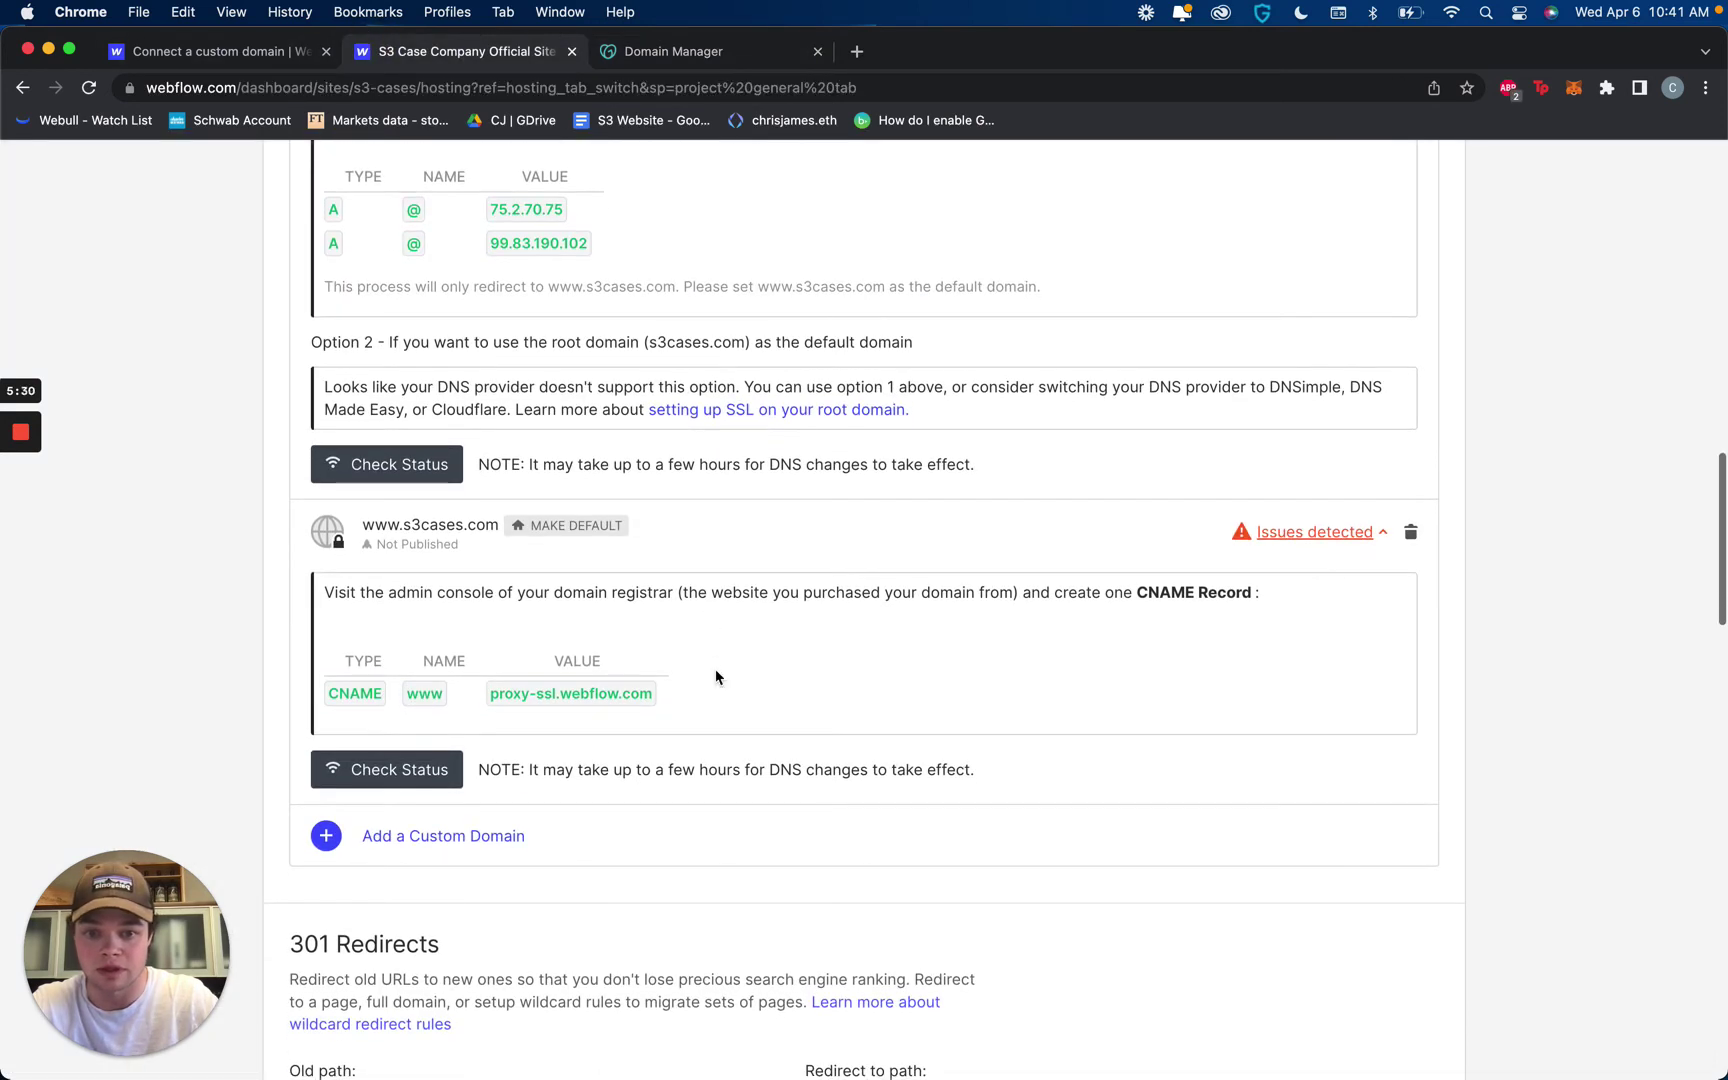
scroll(715, 670, "up", 1)
key("ctrl+Tab")
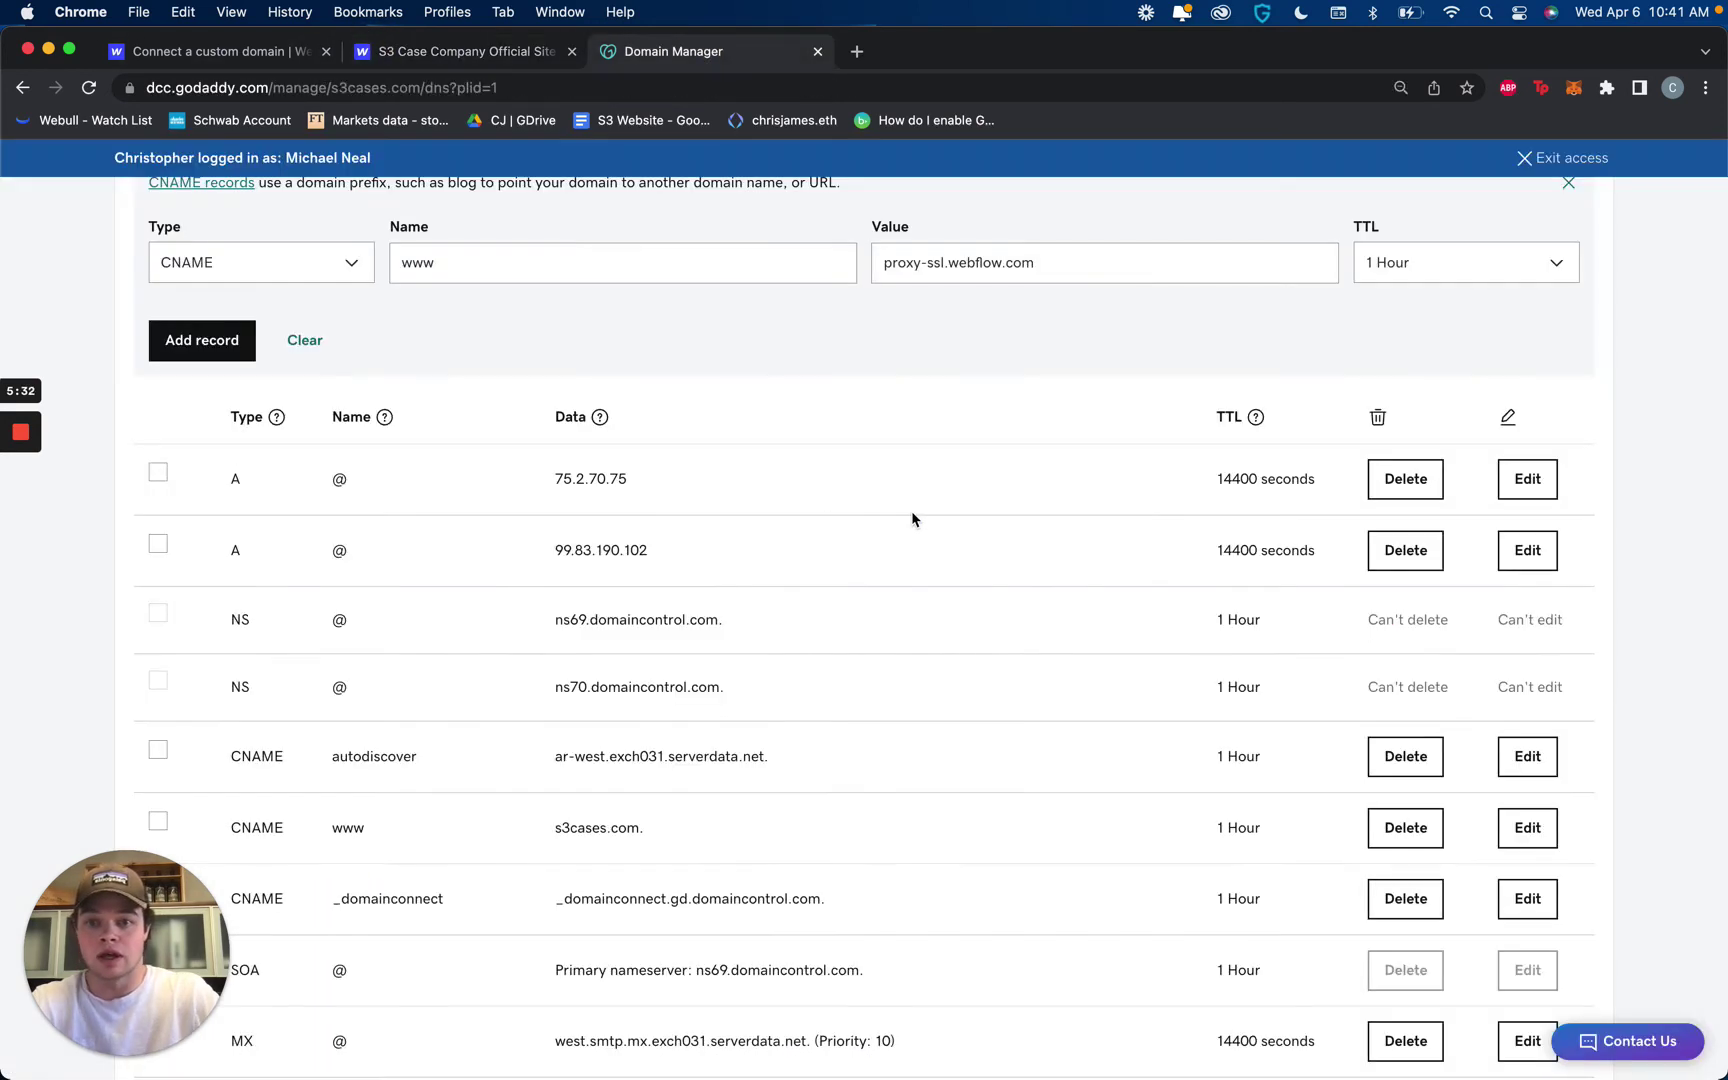
left_click(225, 340)
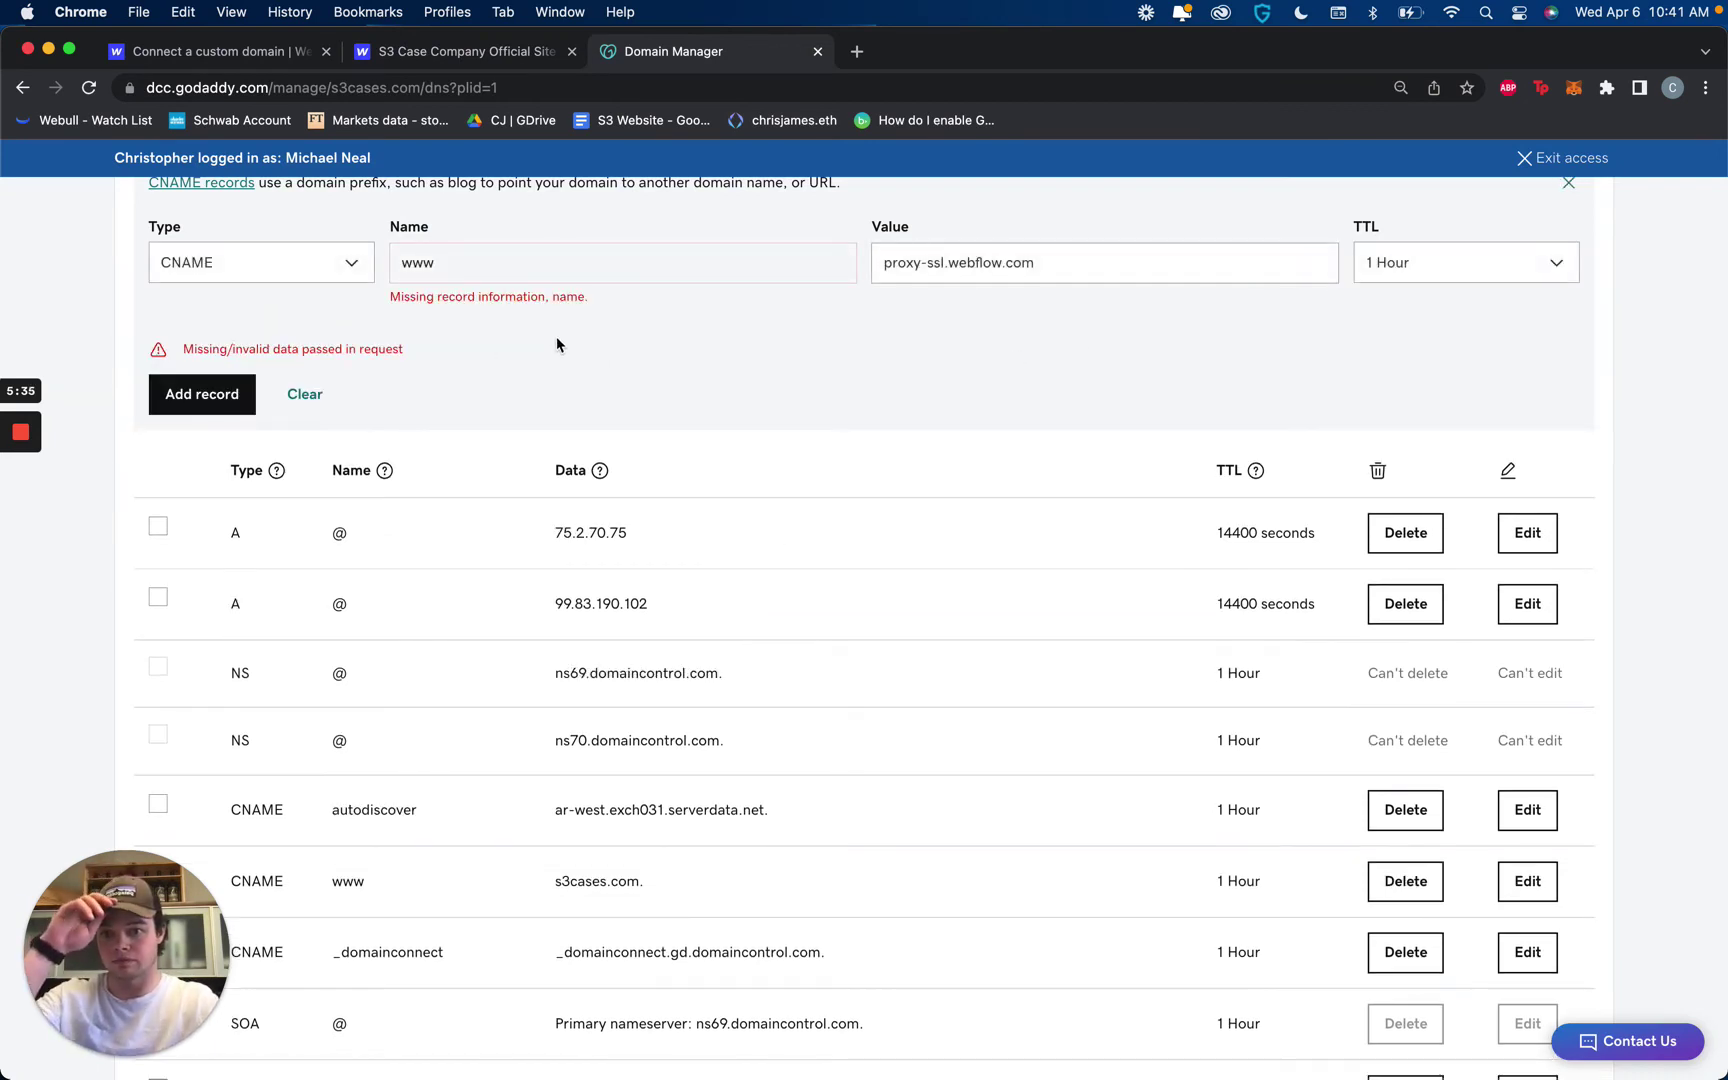
Step: Check the existing www CNAME record in the list and clear the unsaved new record entry
left_click(568, 263)
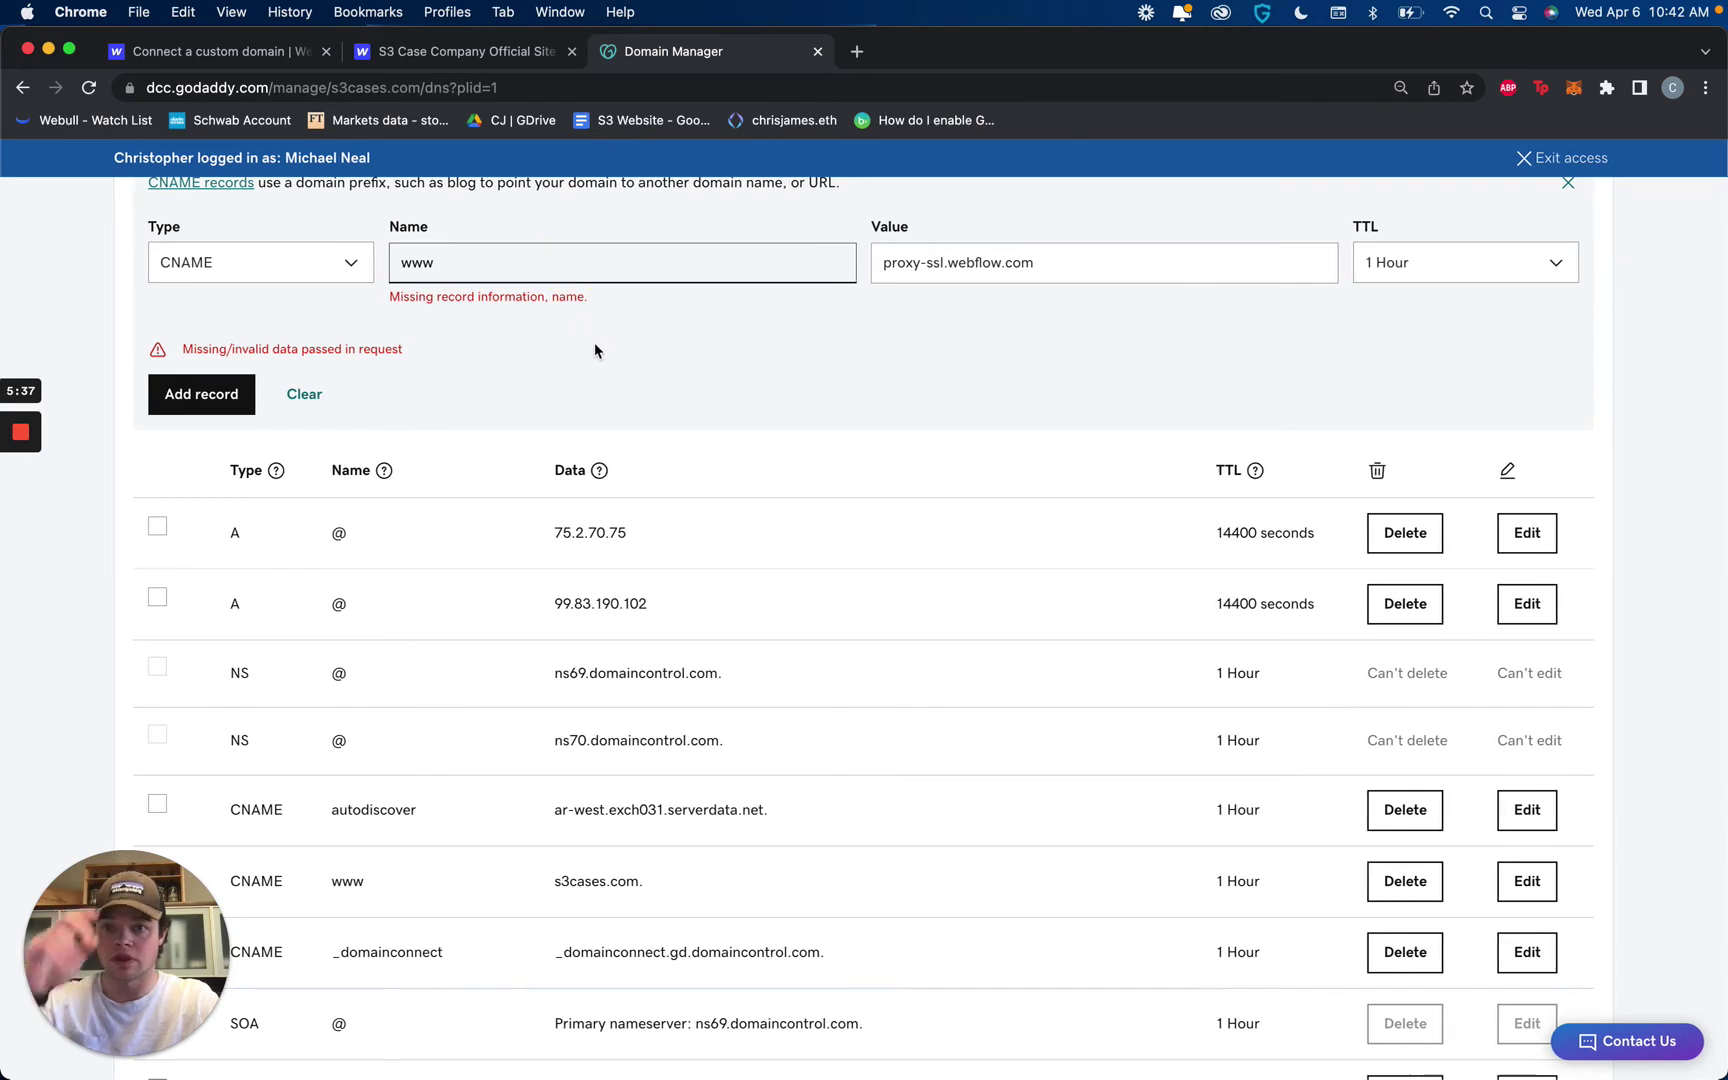
scroll(595, 344, "down", 2)
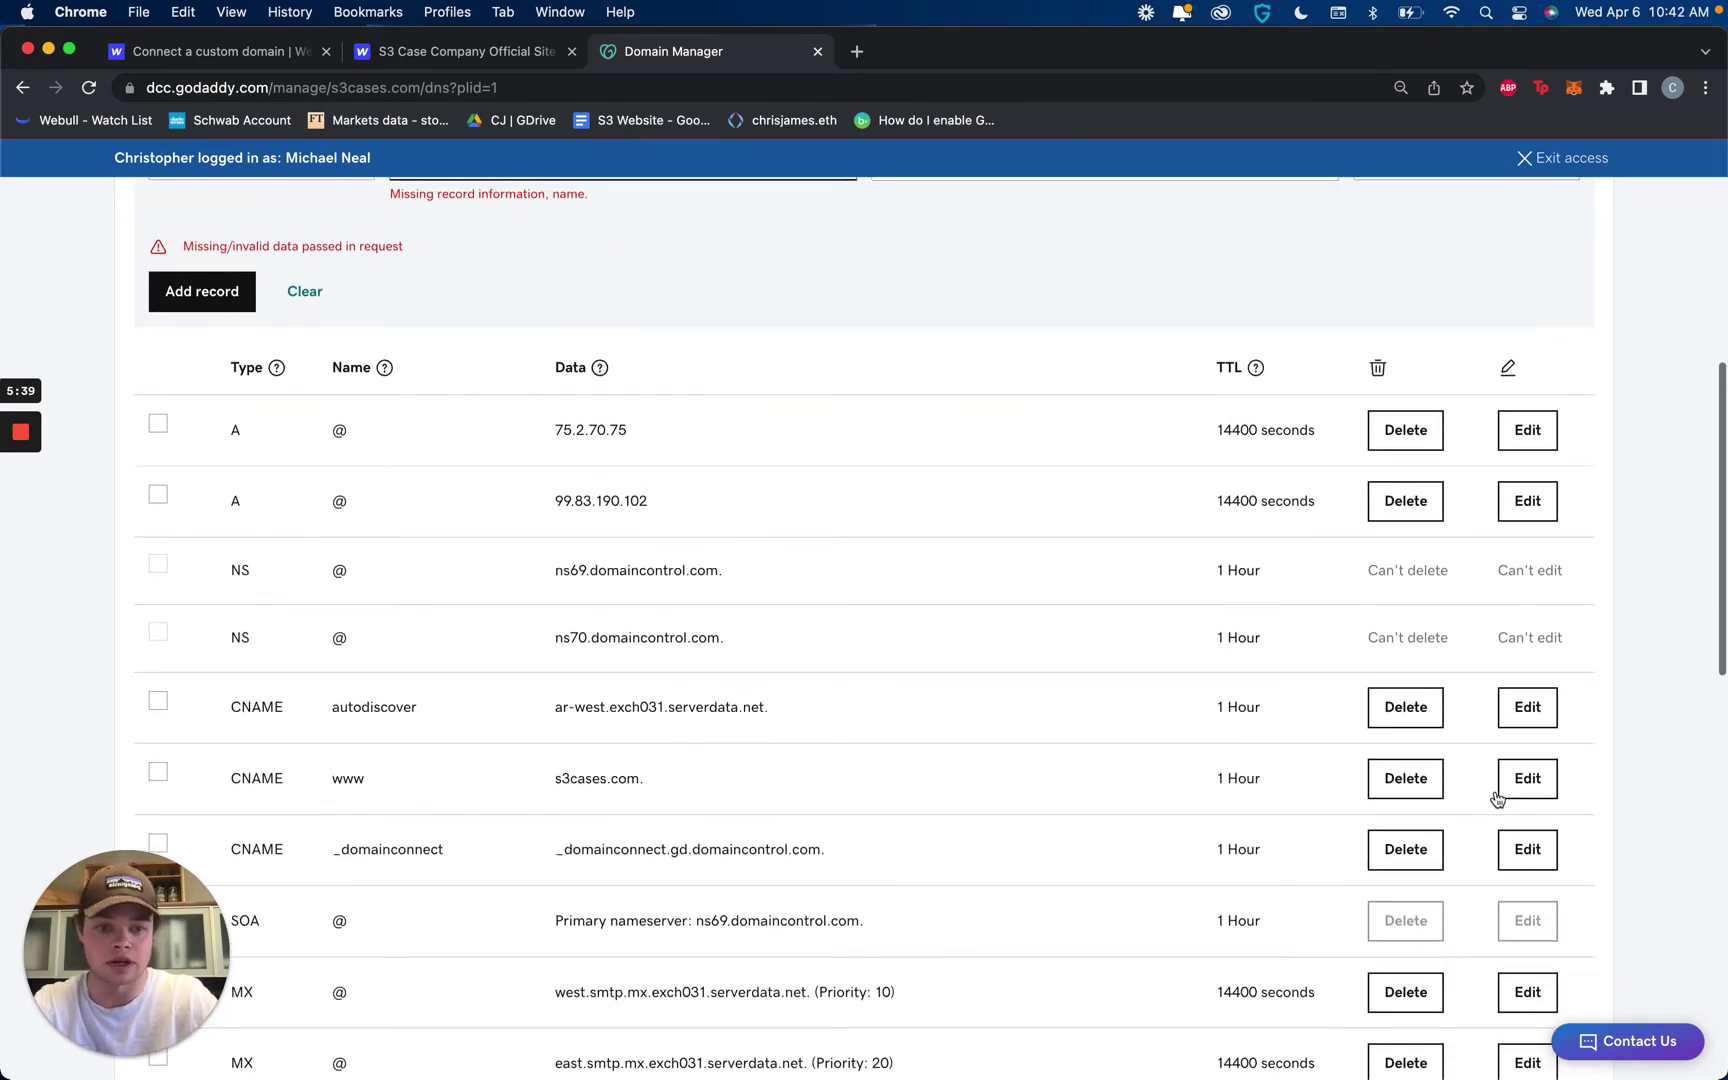
scroll(843, 656, "up", 3)
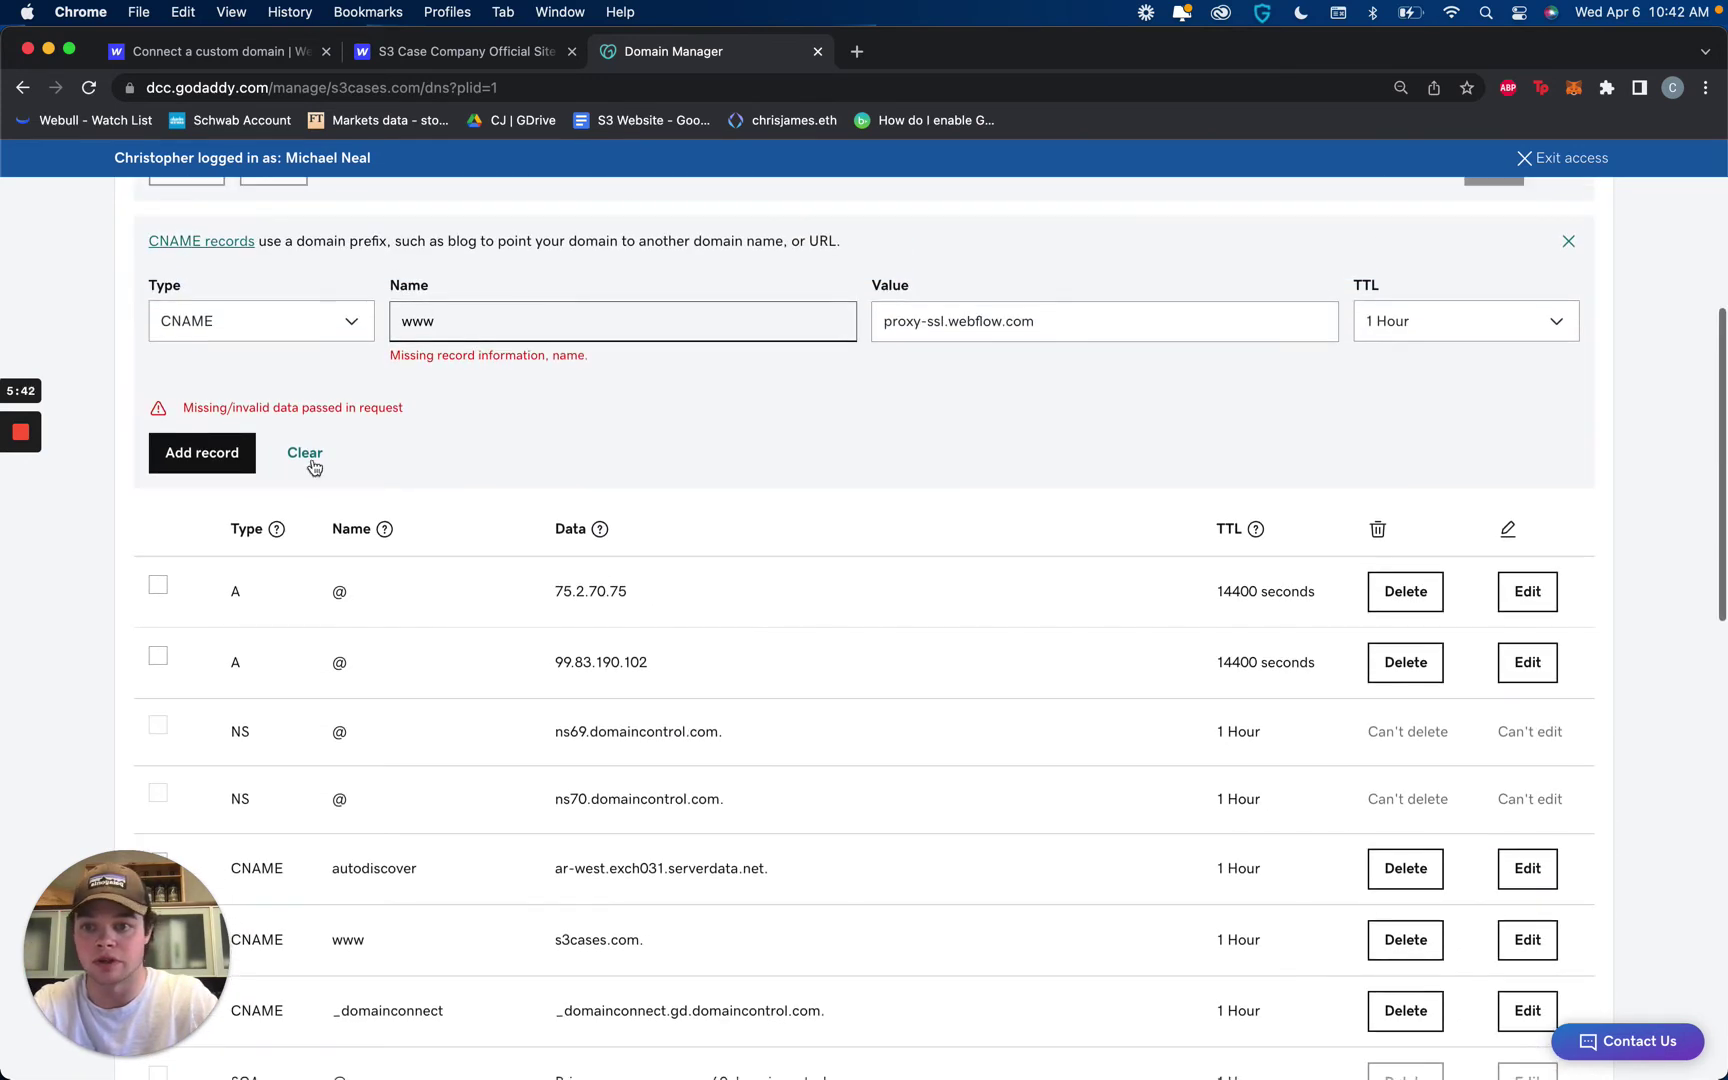
left_click(305, 454)
Step: Edit the existing www CNAME record, replace its value with proxy-ssl.webflow.com, and save it
scroll(703, 446, "down", 3)
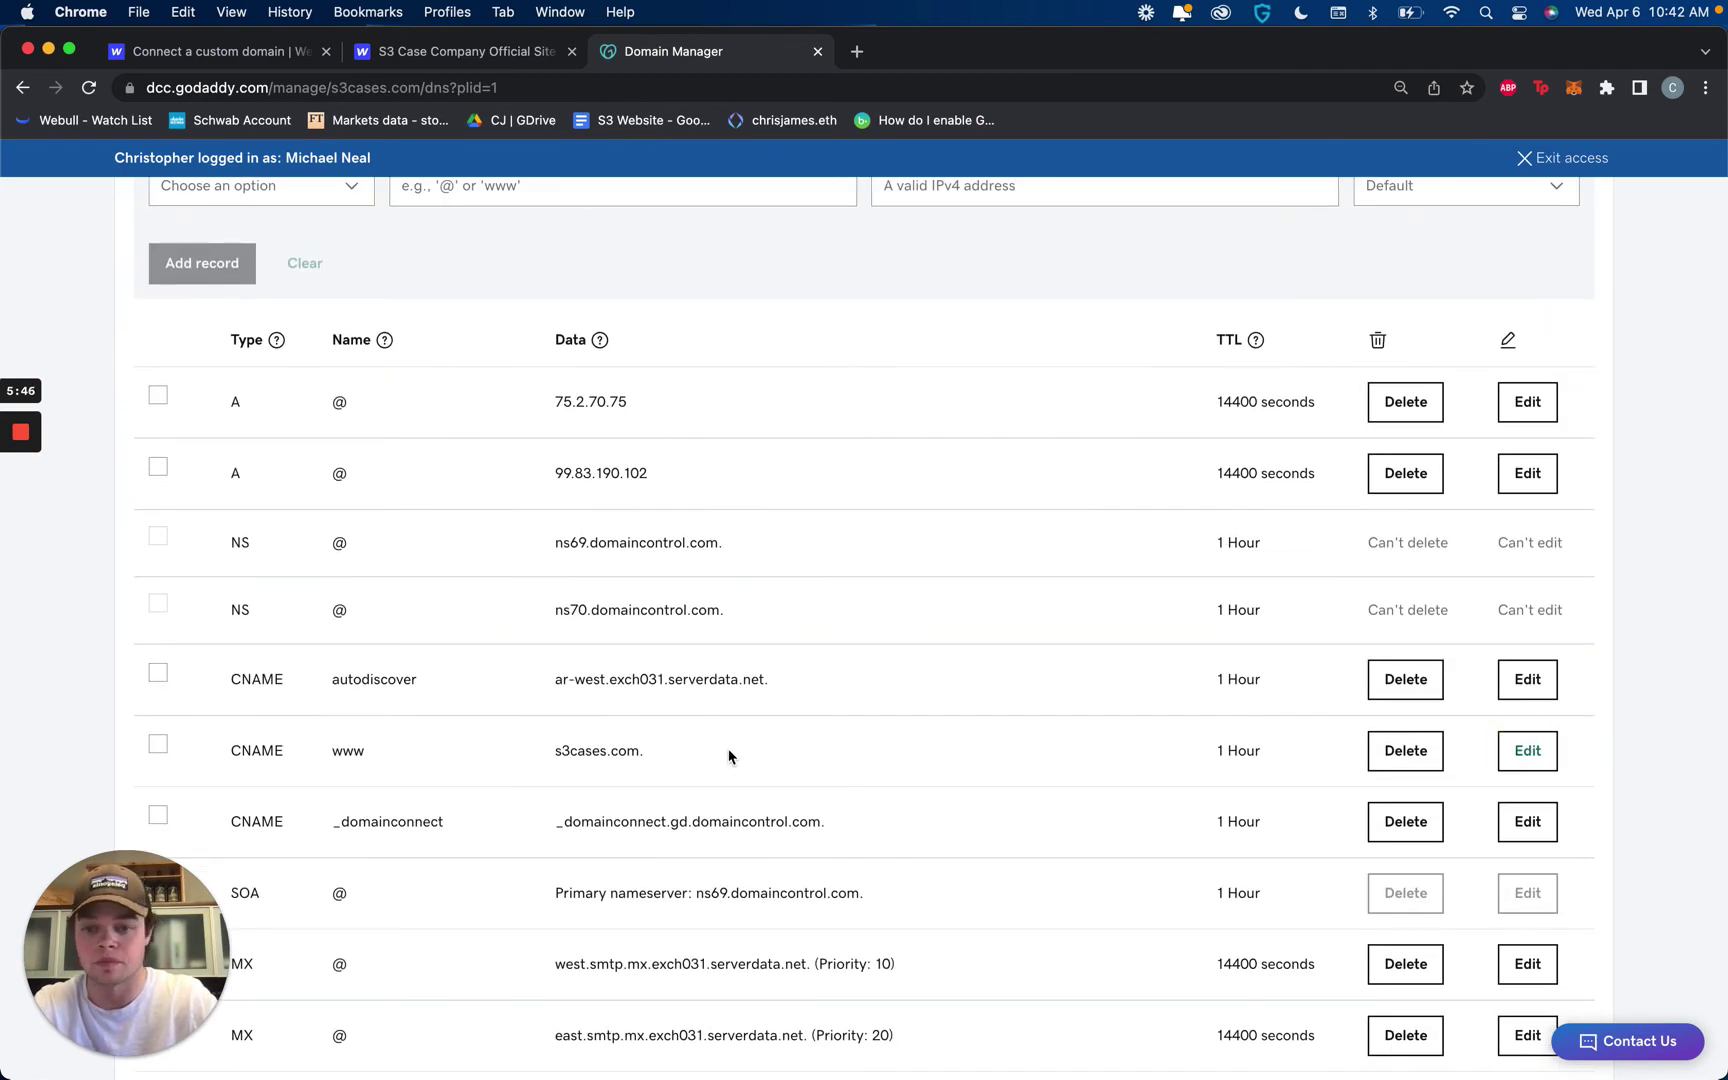
left_click(729, 757)
left_click(984, 822)
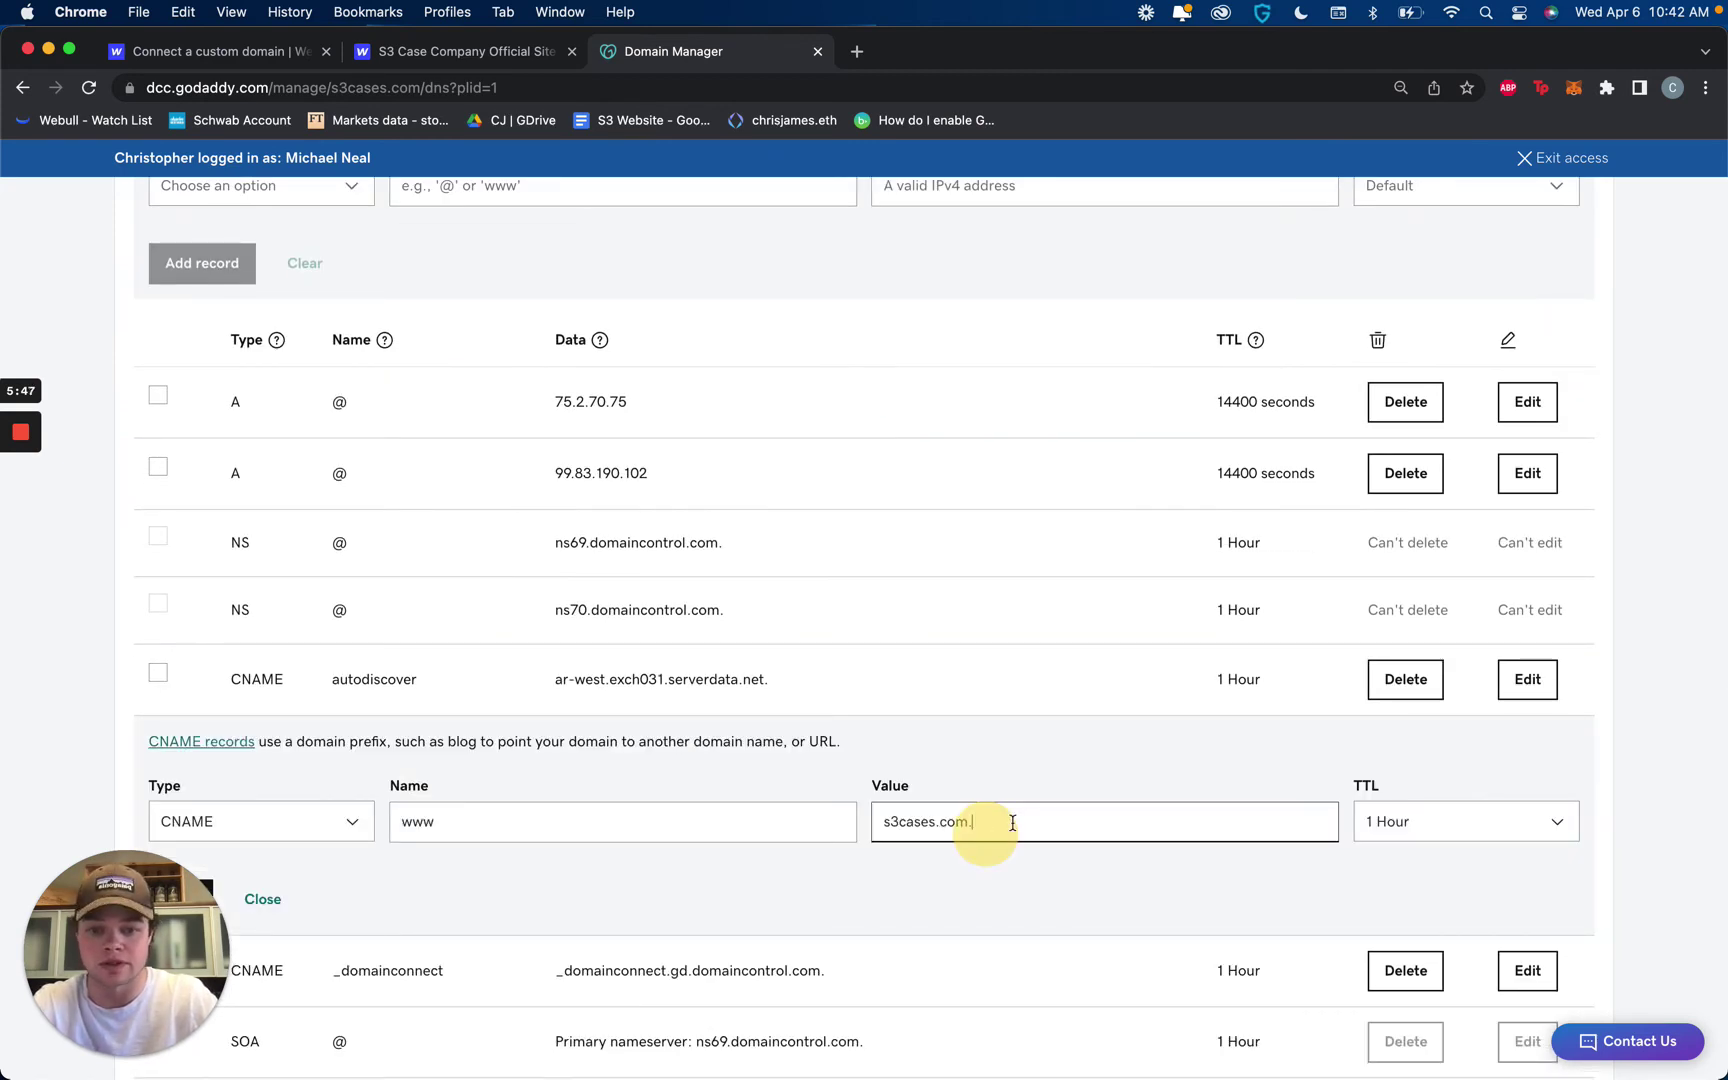
key("super+a")
key("super+v")
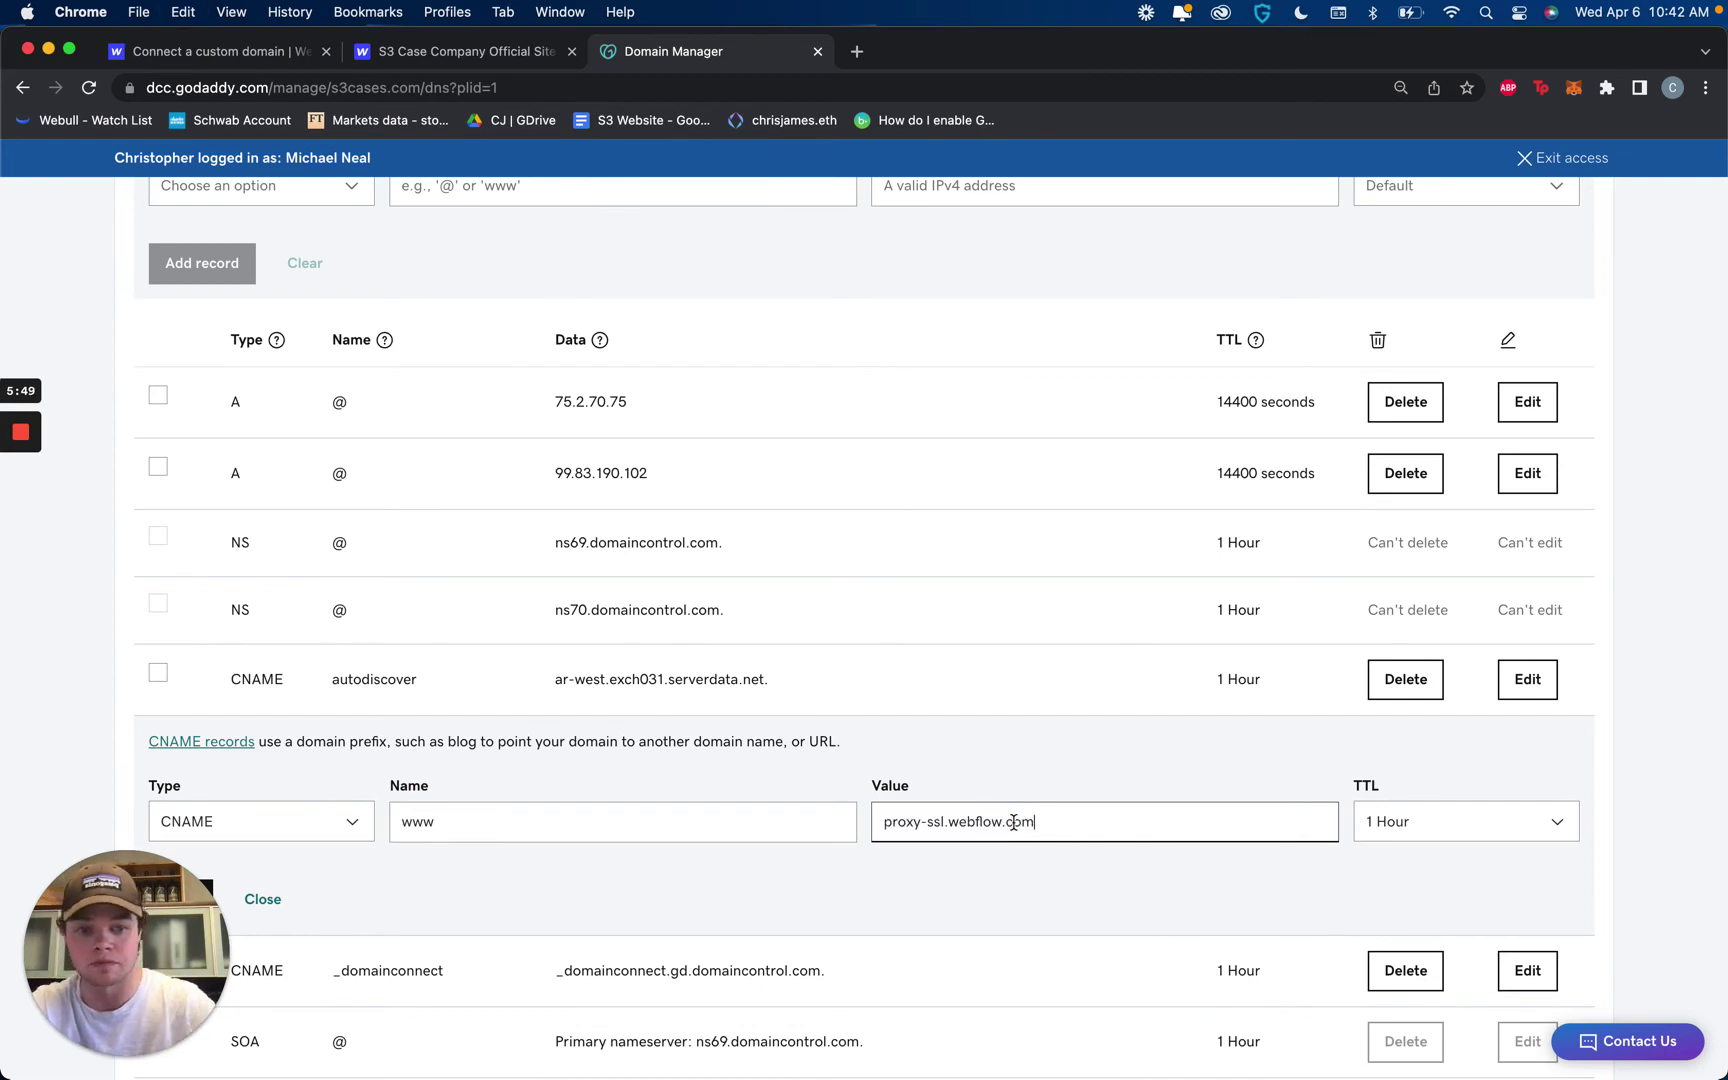
scroll(1480, 910, "down", 3)
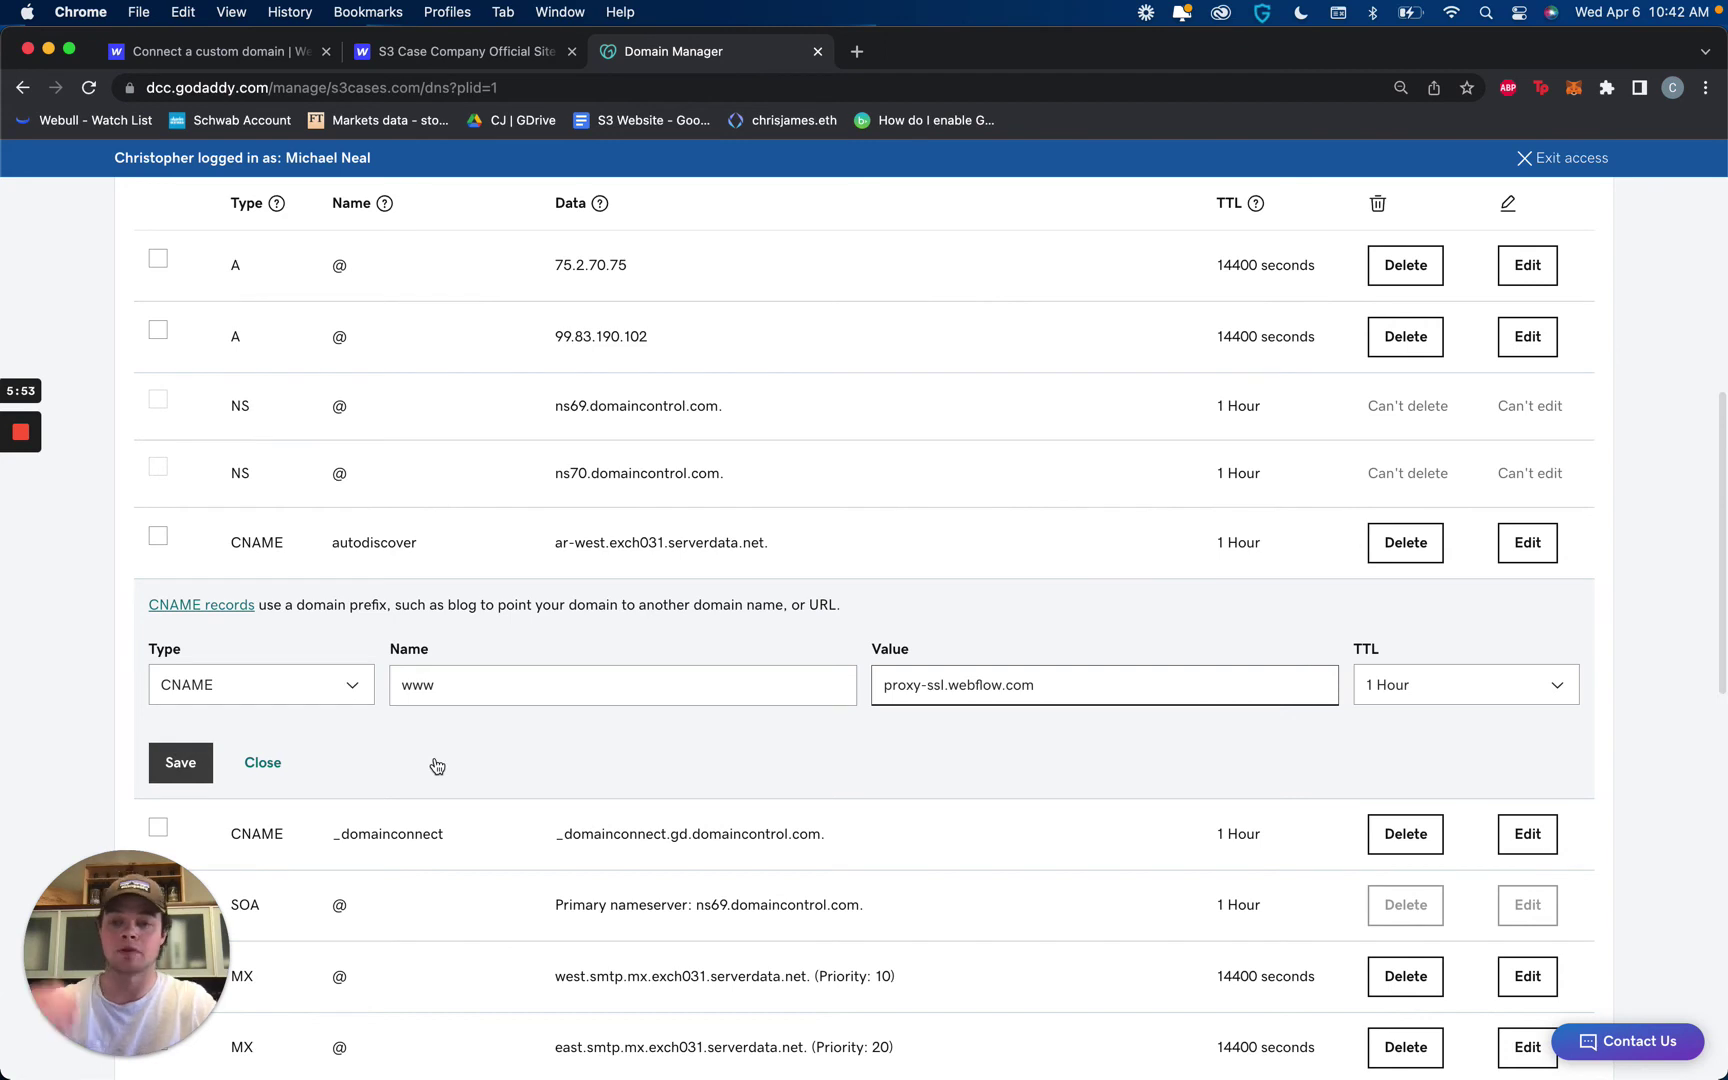
key("Return")
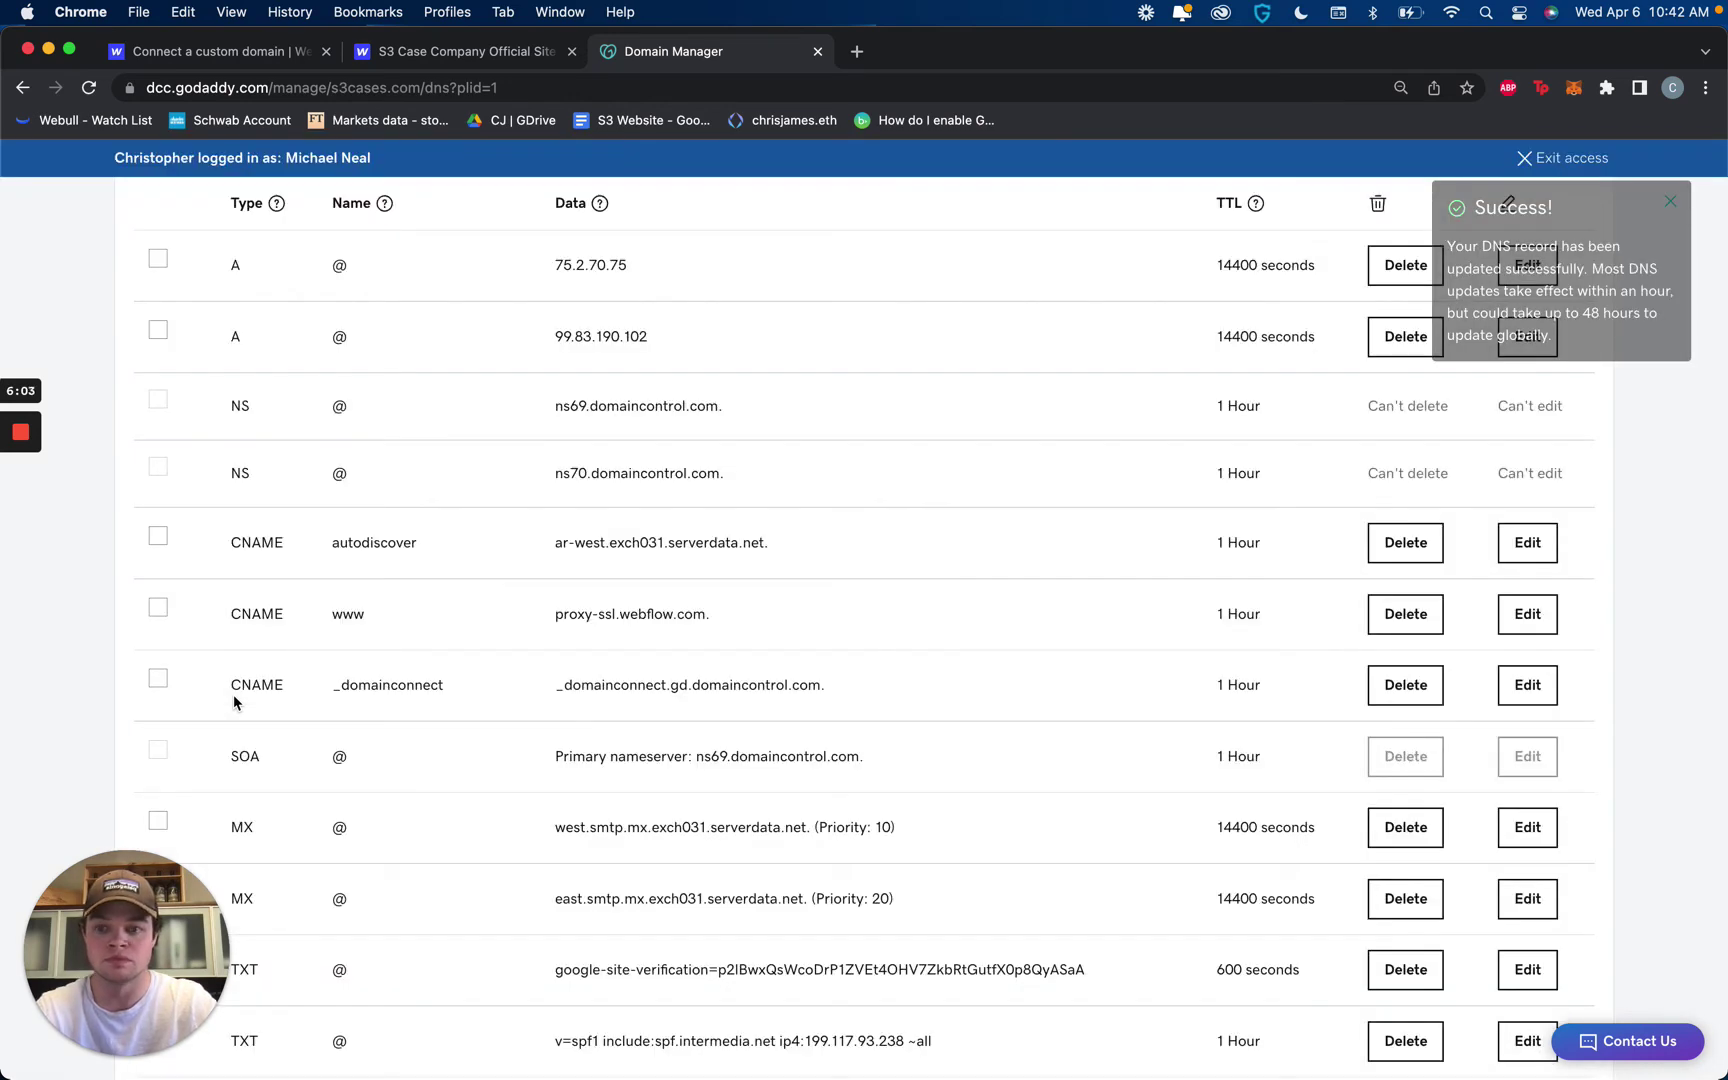
scroll(234, 694, "up", 3)
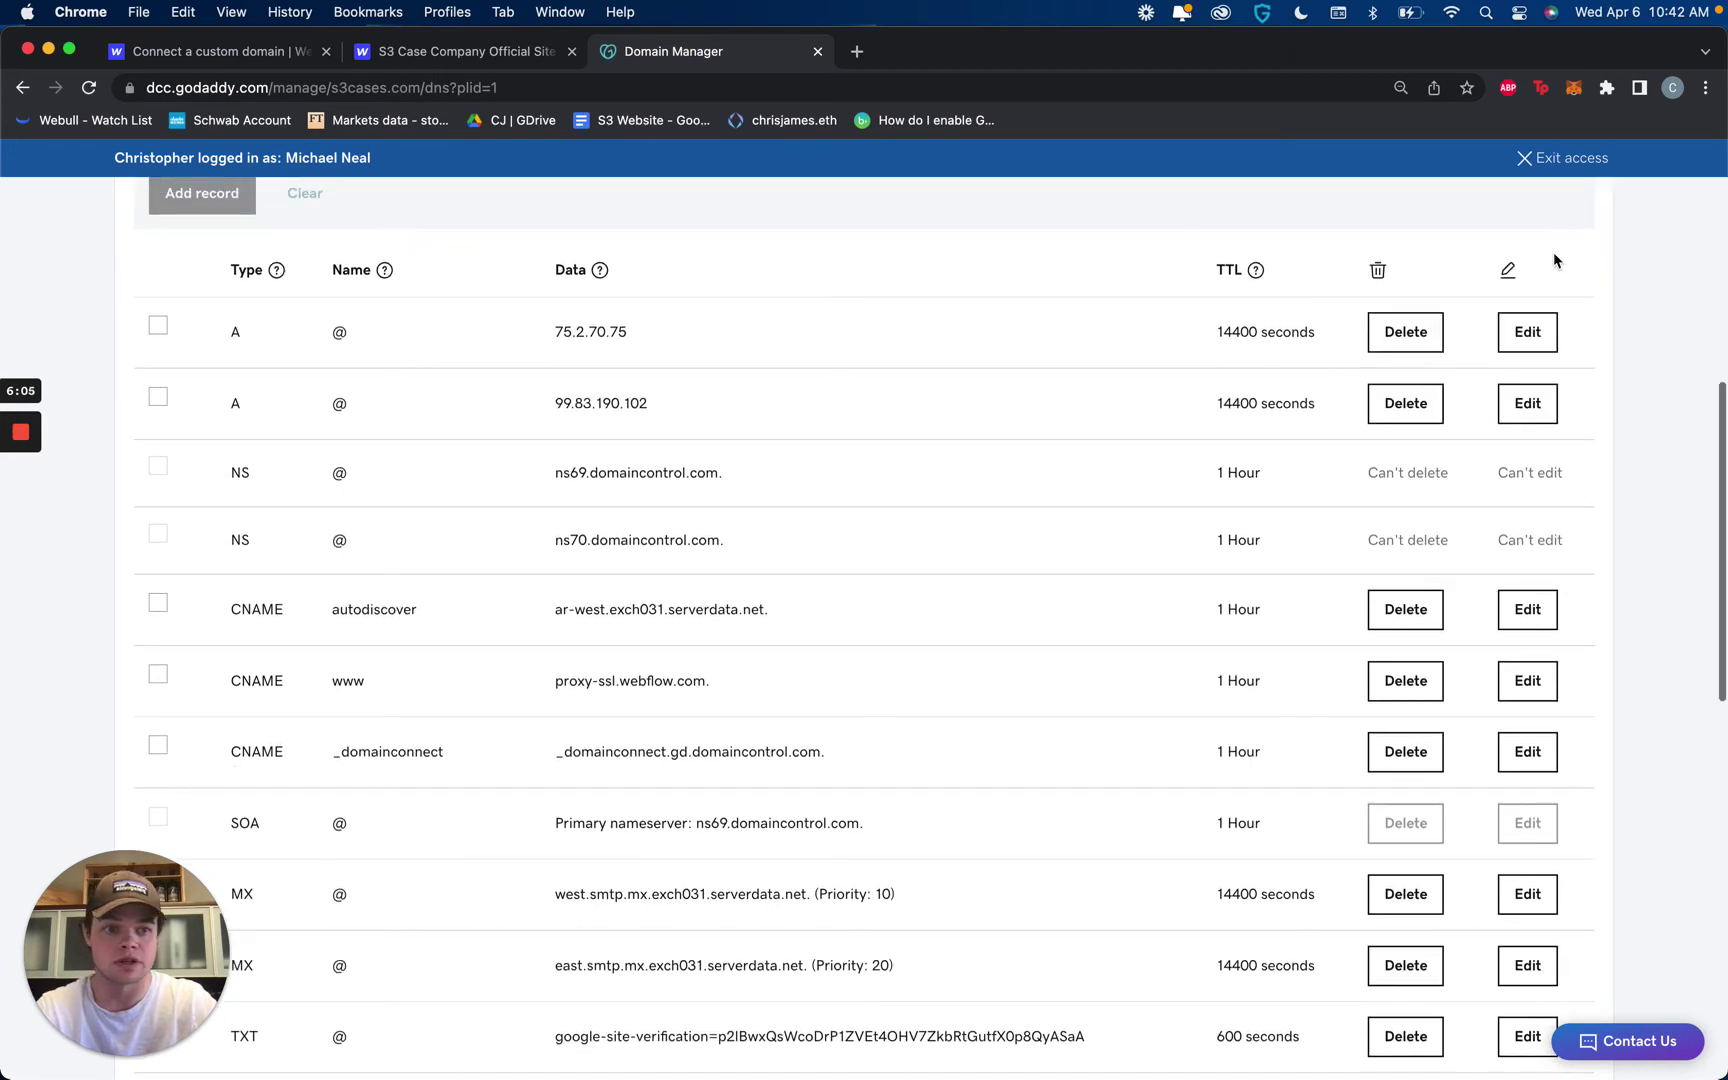
scroll(1315, 308, "up", 5)
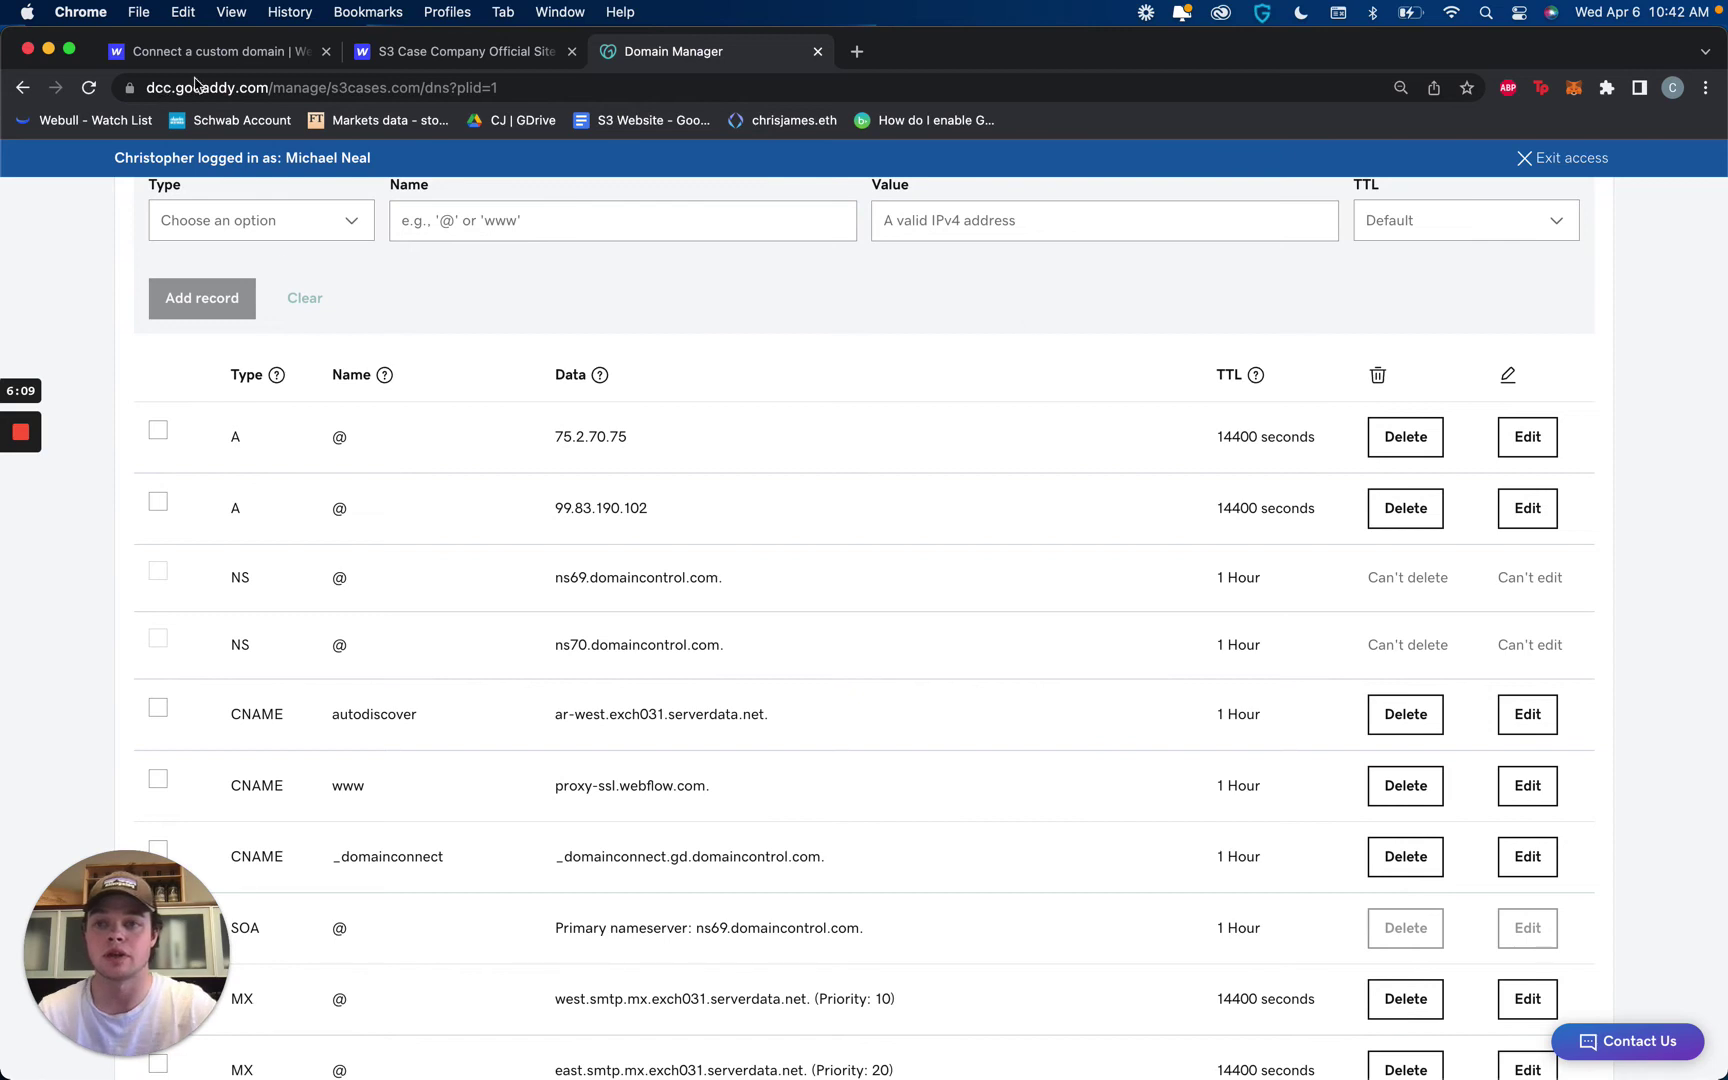
left_click(367, 64)
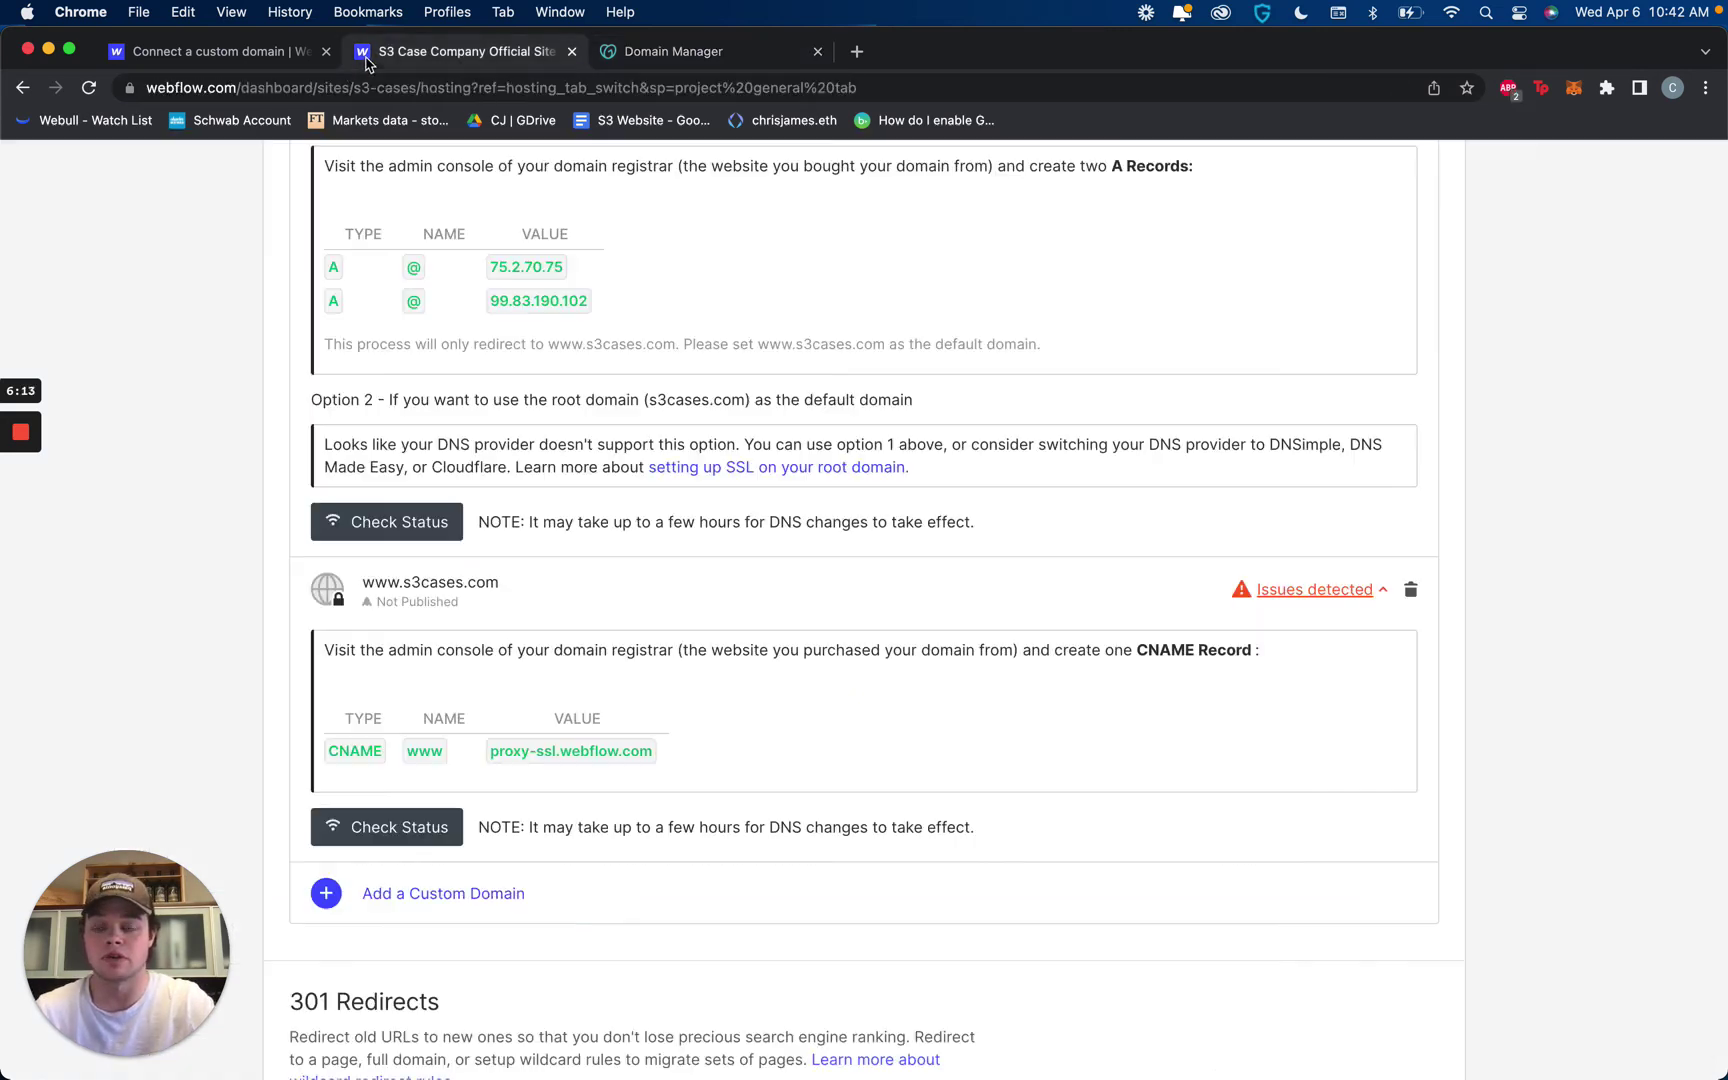
left_click(399, 537)
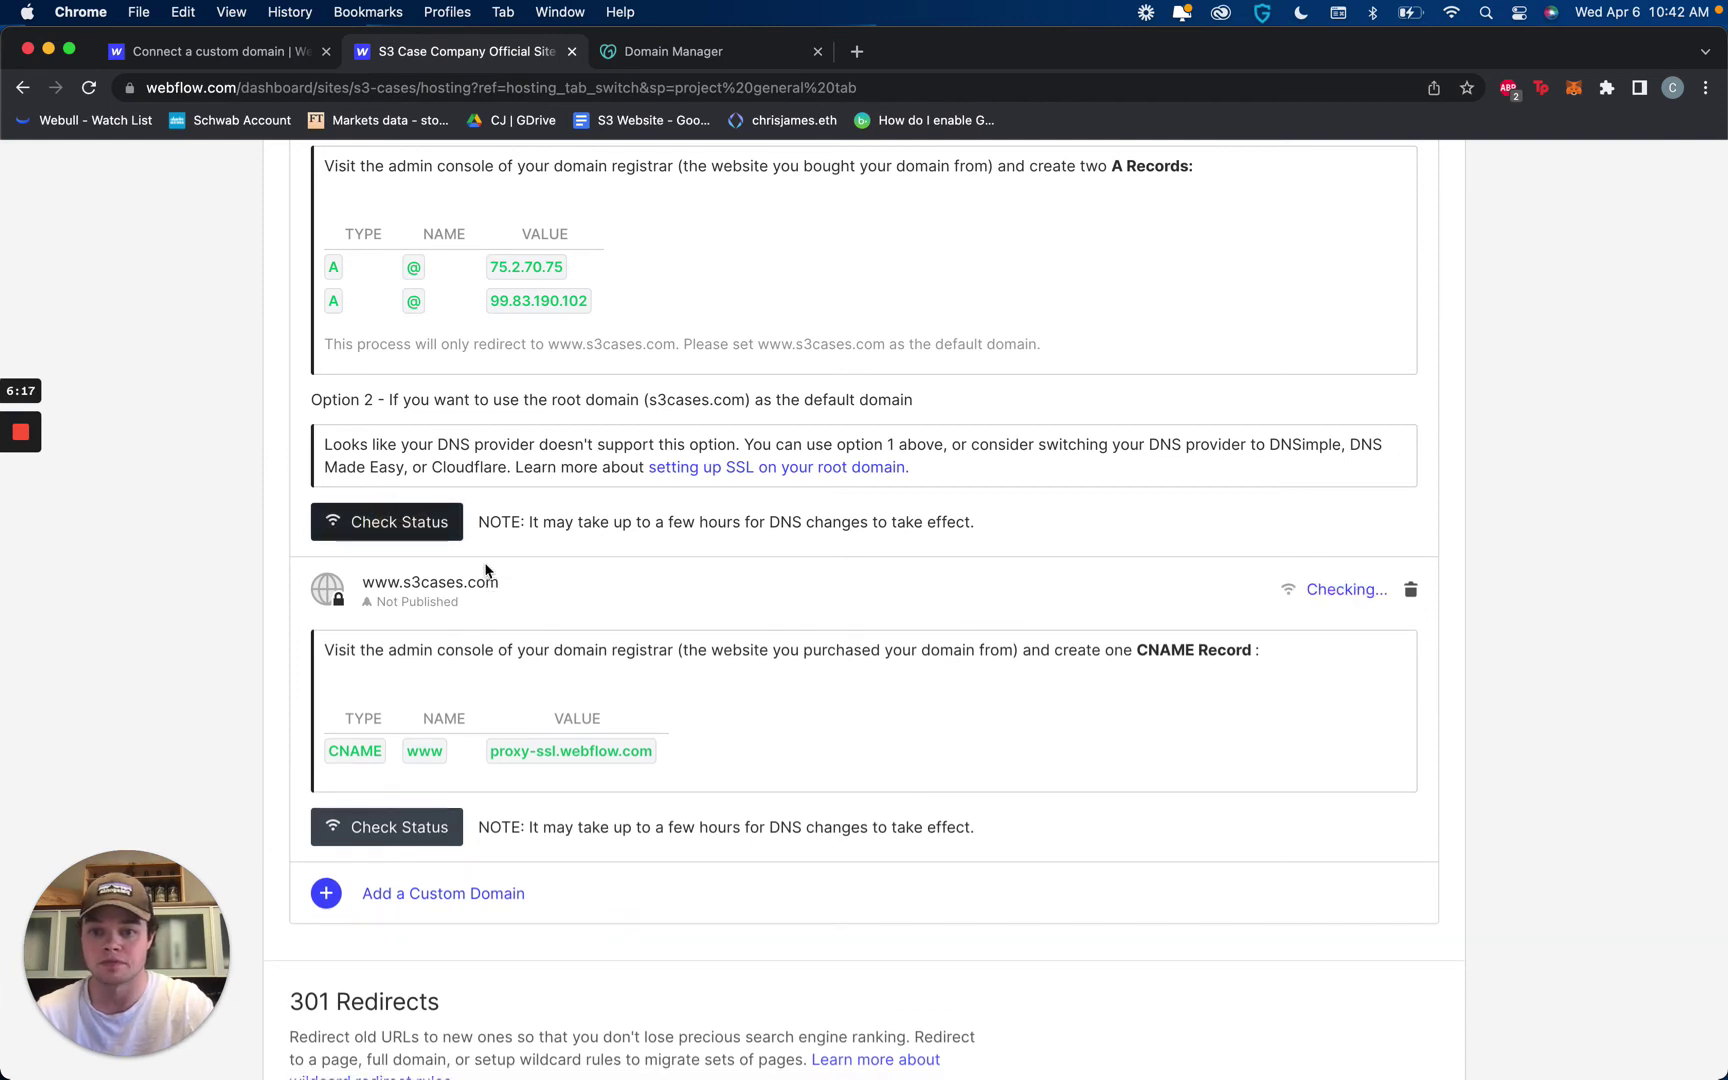
scroll(486, 571, "down", 5)
scroll(490, 567, "up", 3)
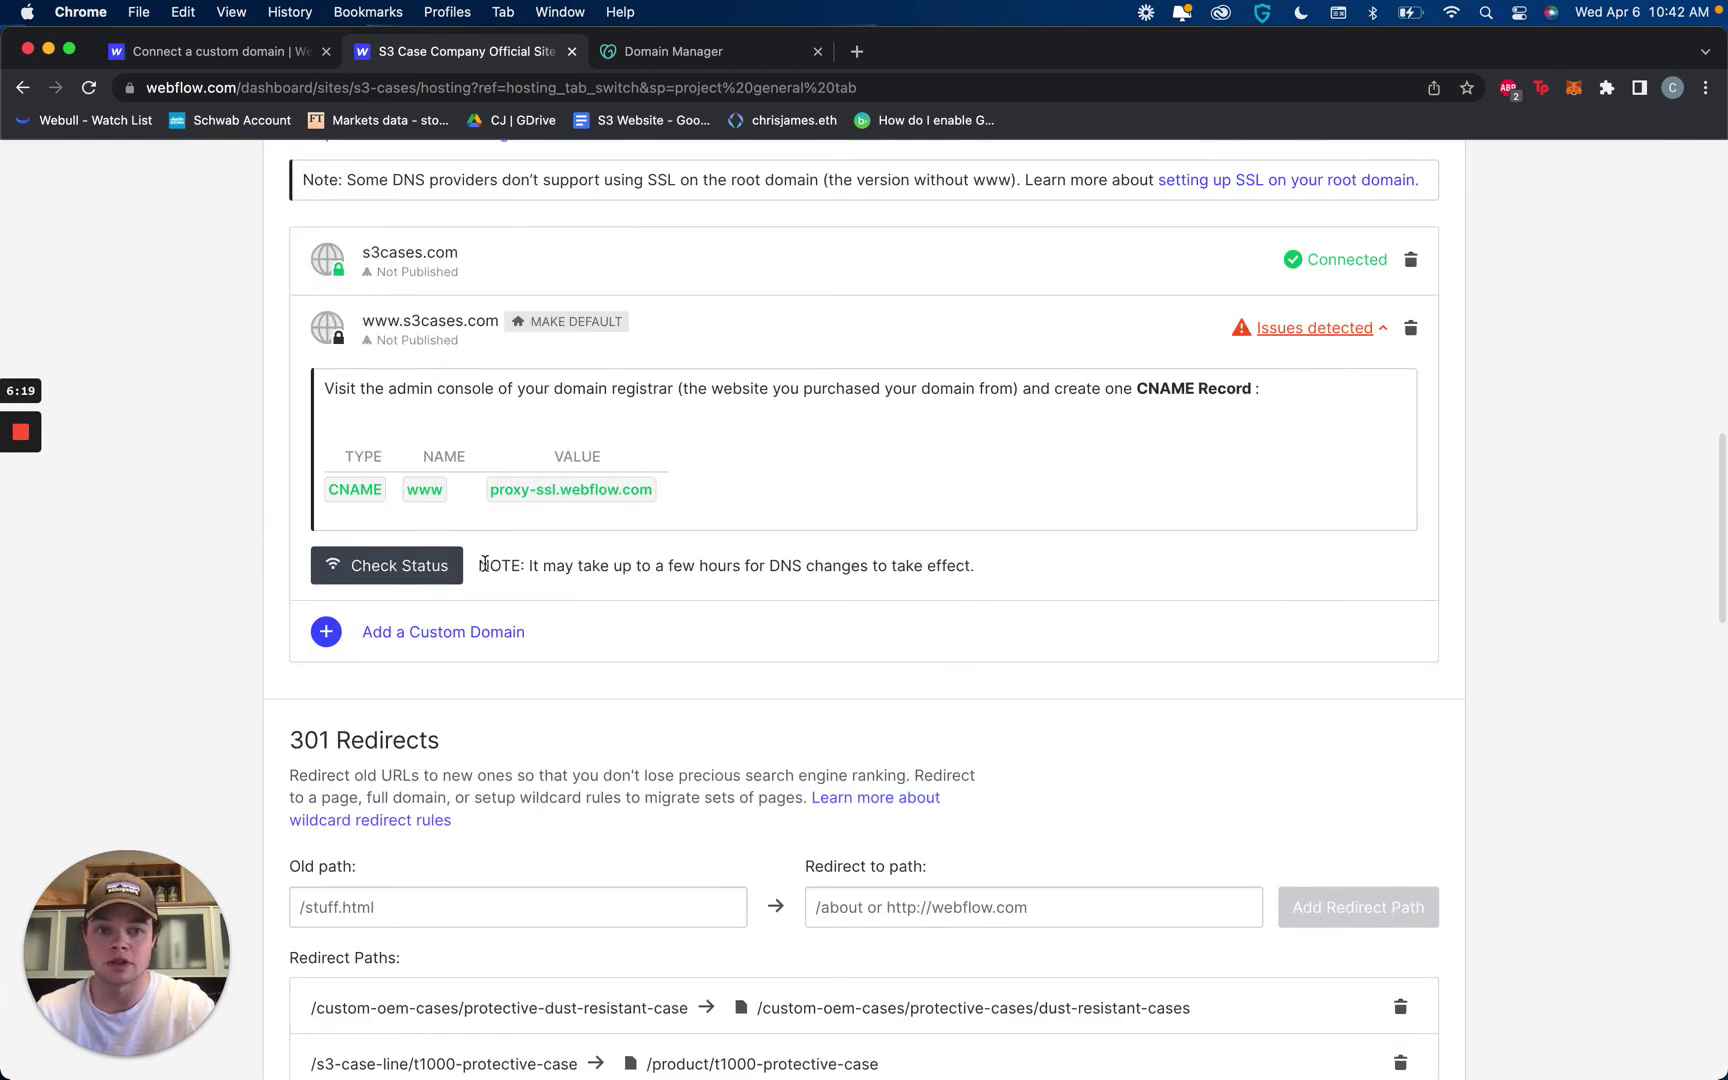
left_click(430, 565)
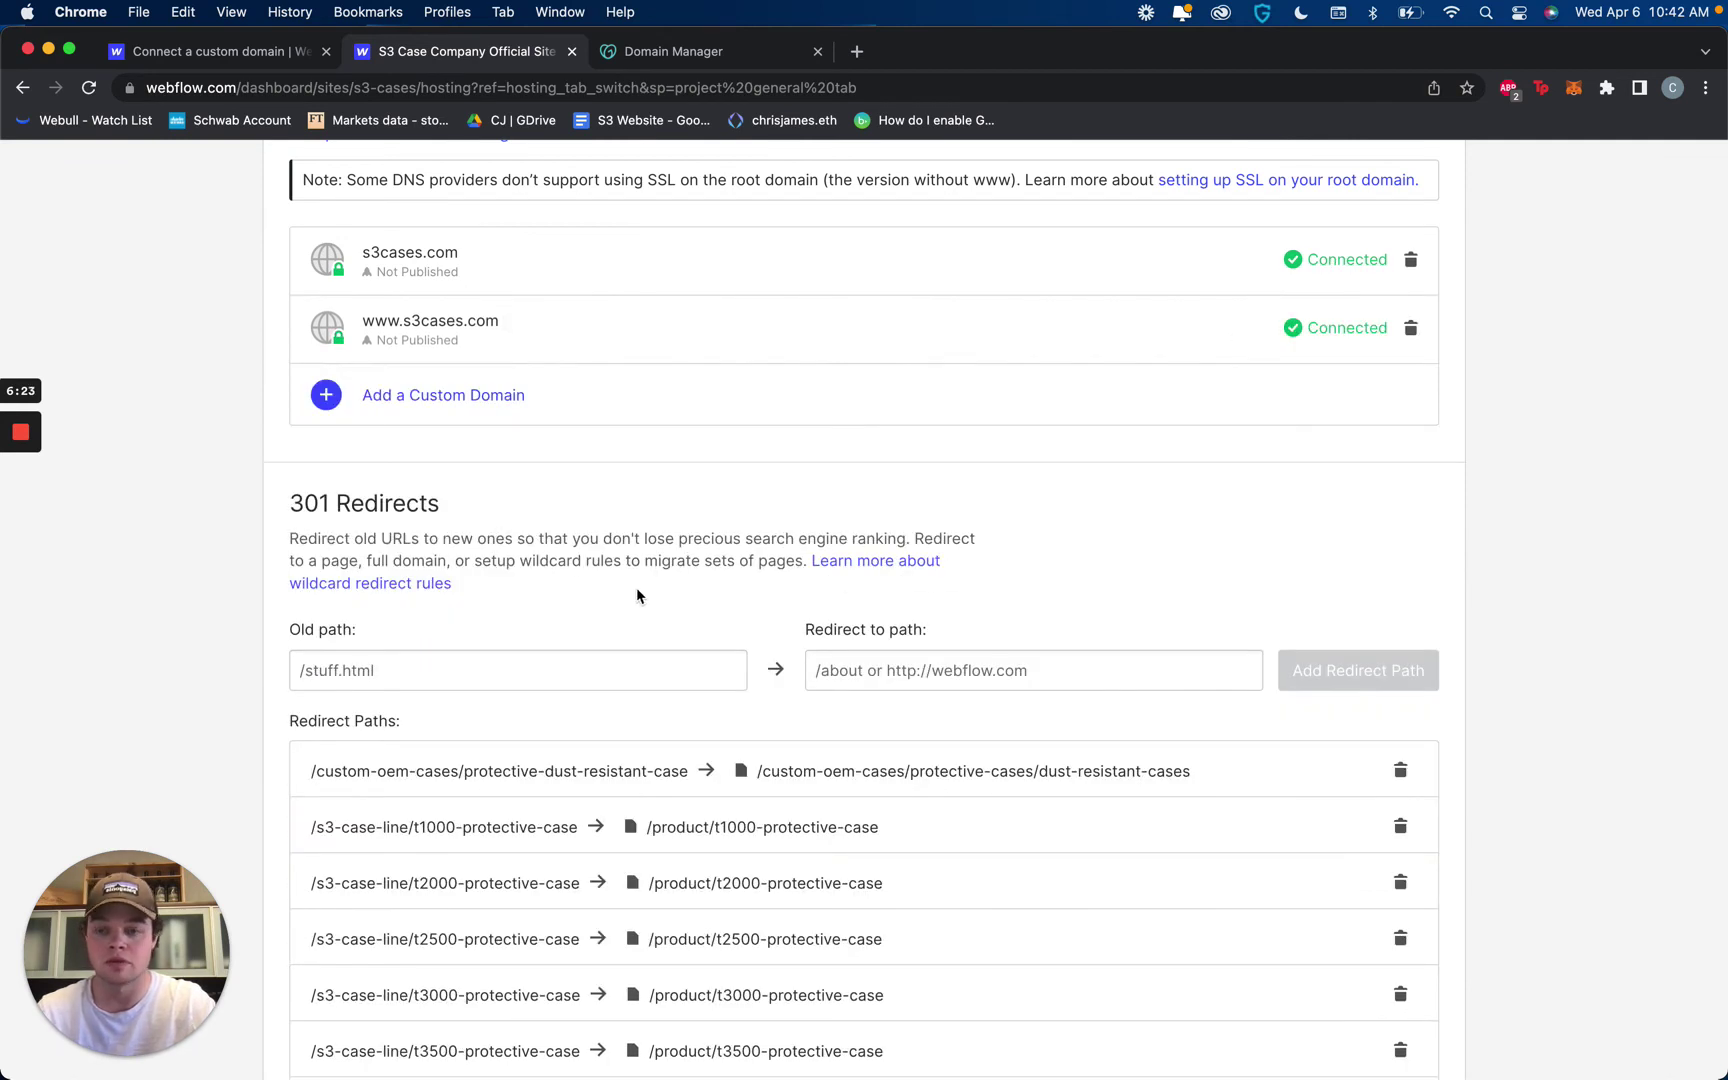
scroll(636, 590, "up", 3)
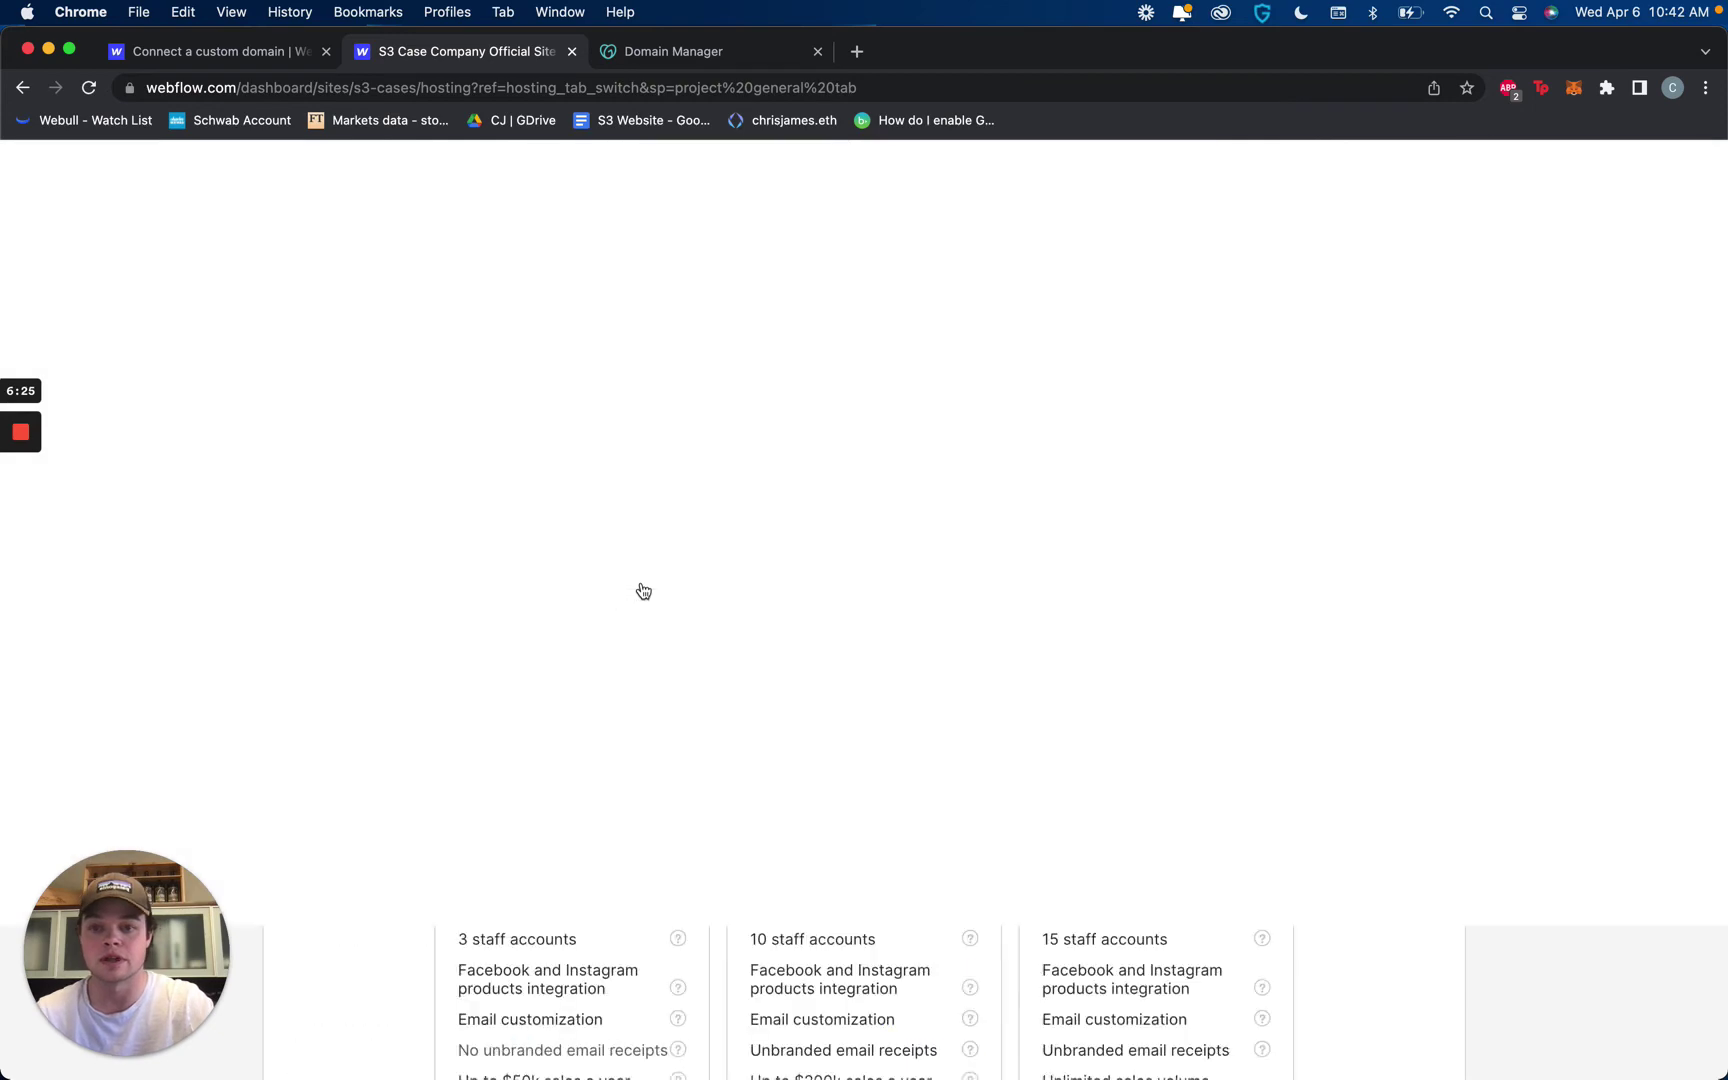
scroll(690, 528, "up", 1)
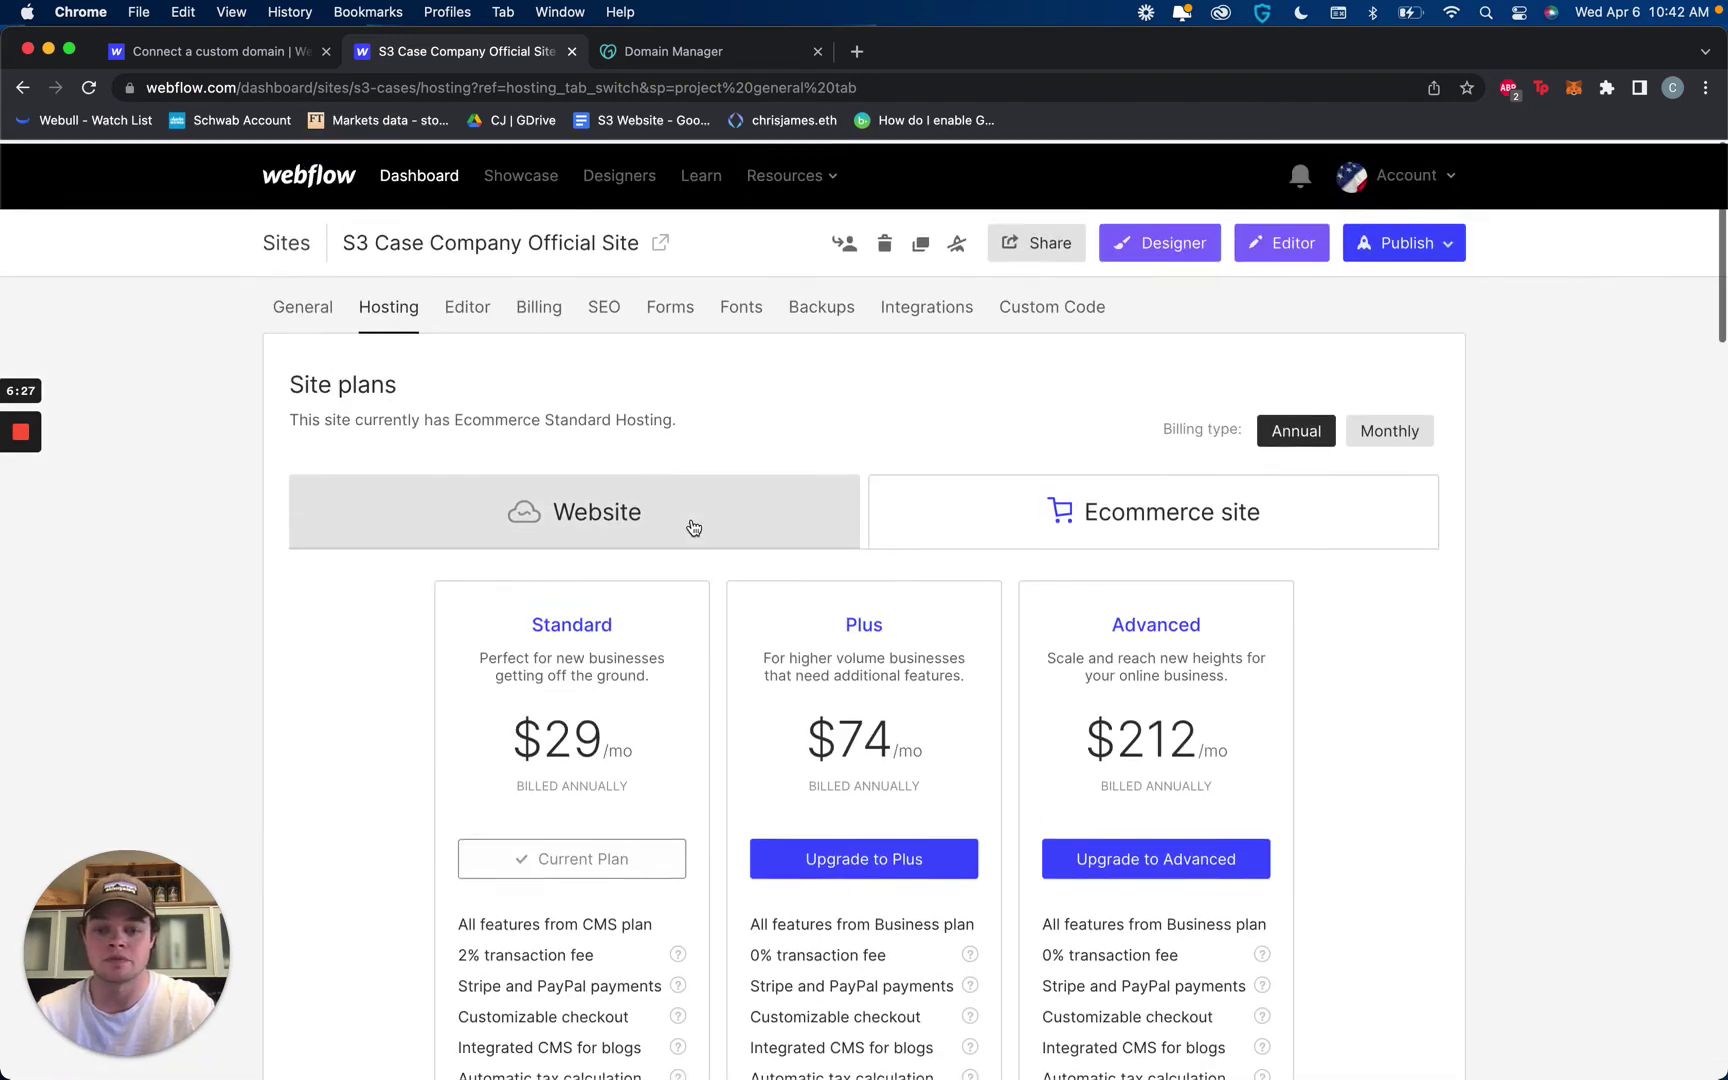
left_click(1441, 246)
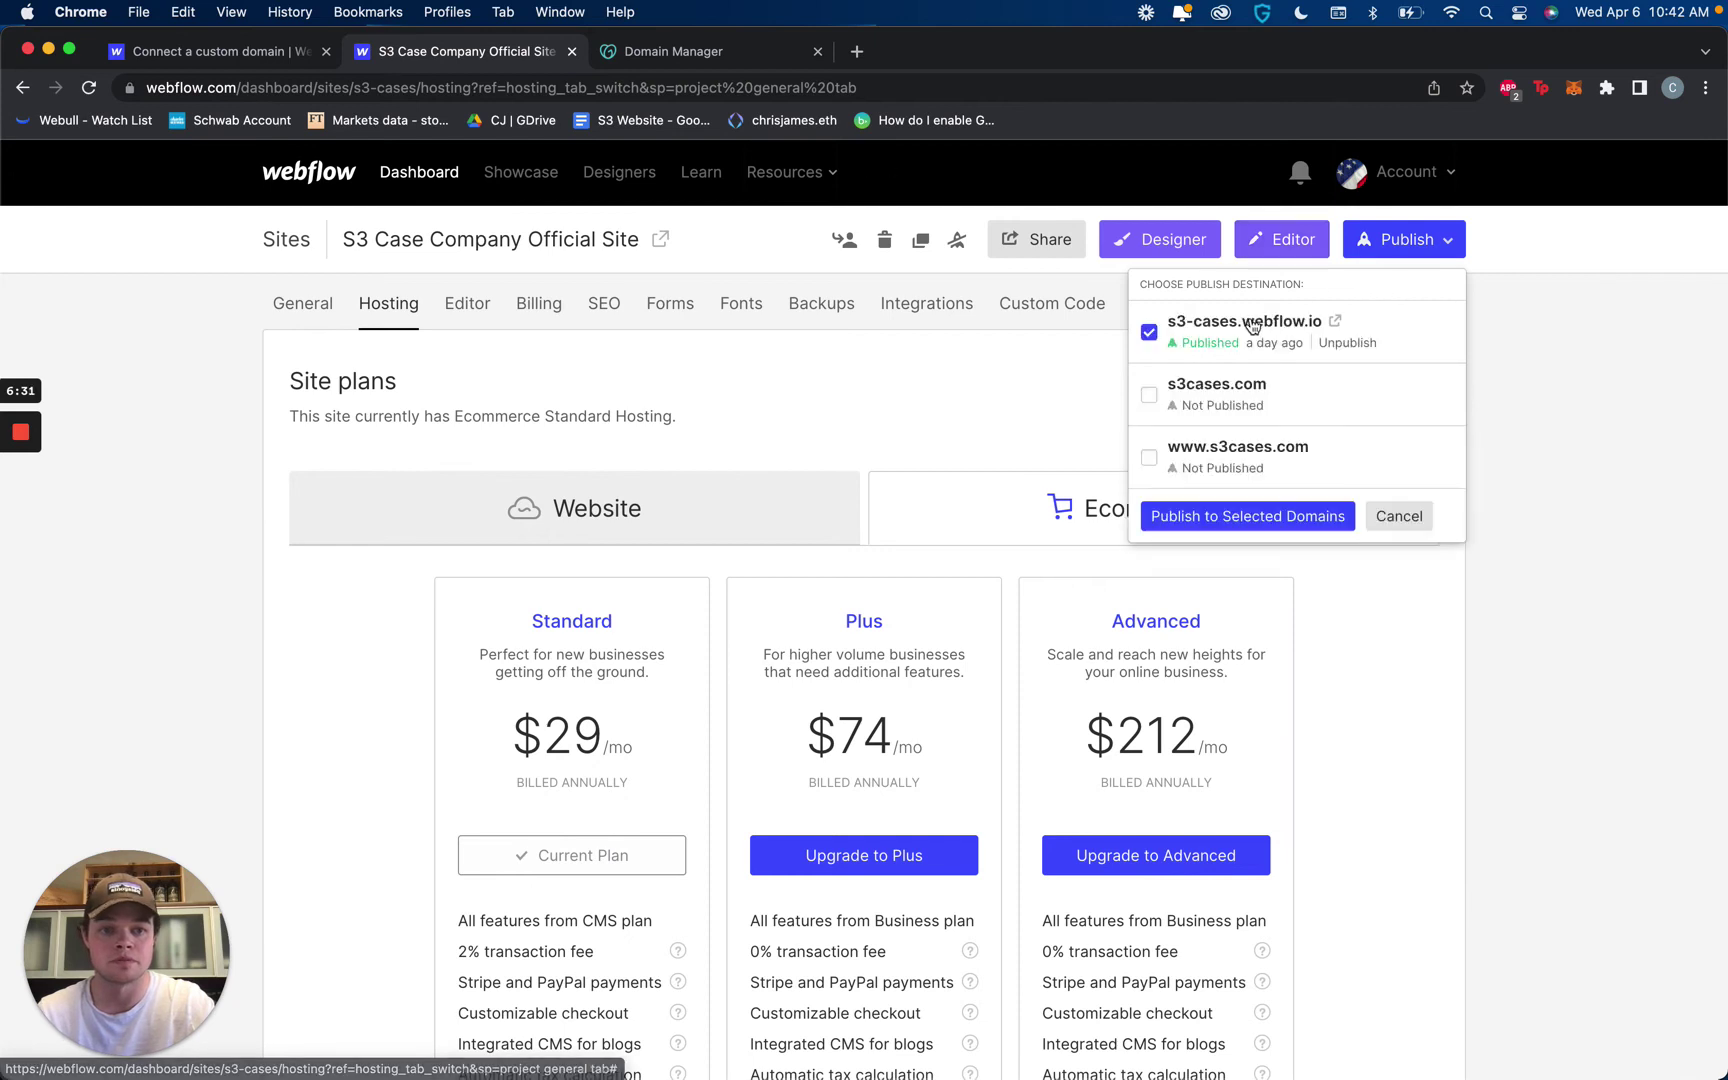
left_click(1149, 395)
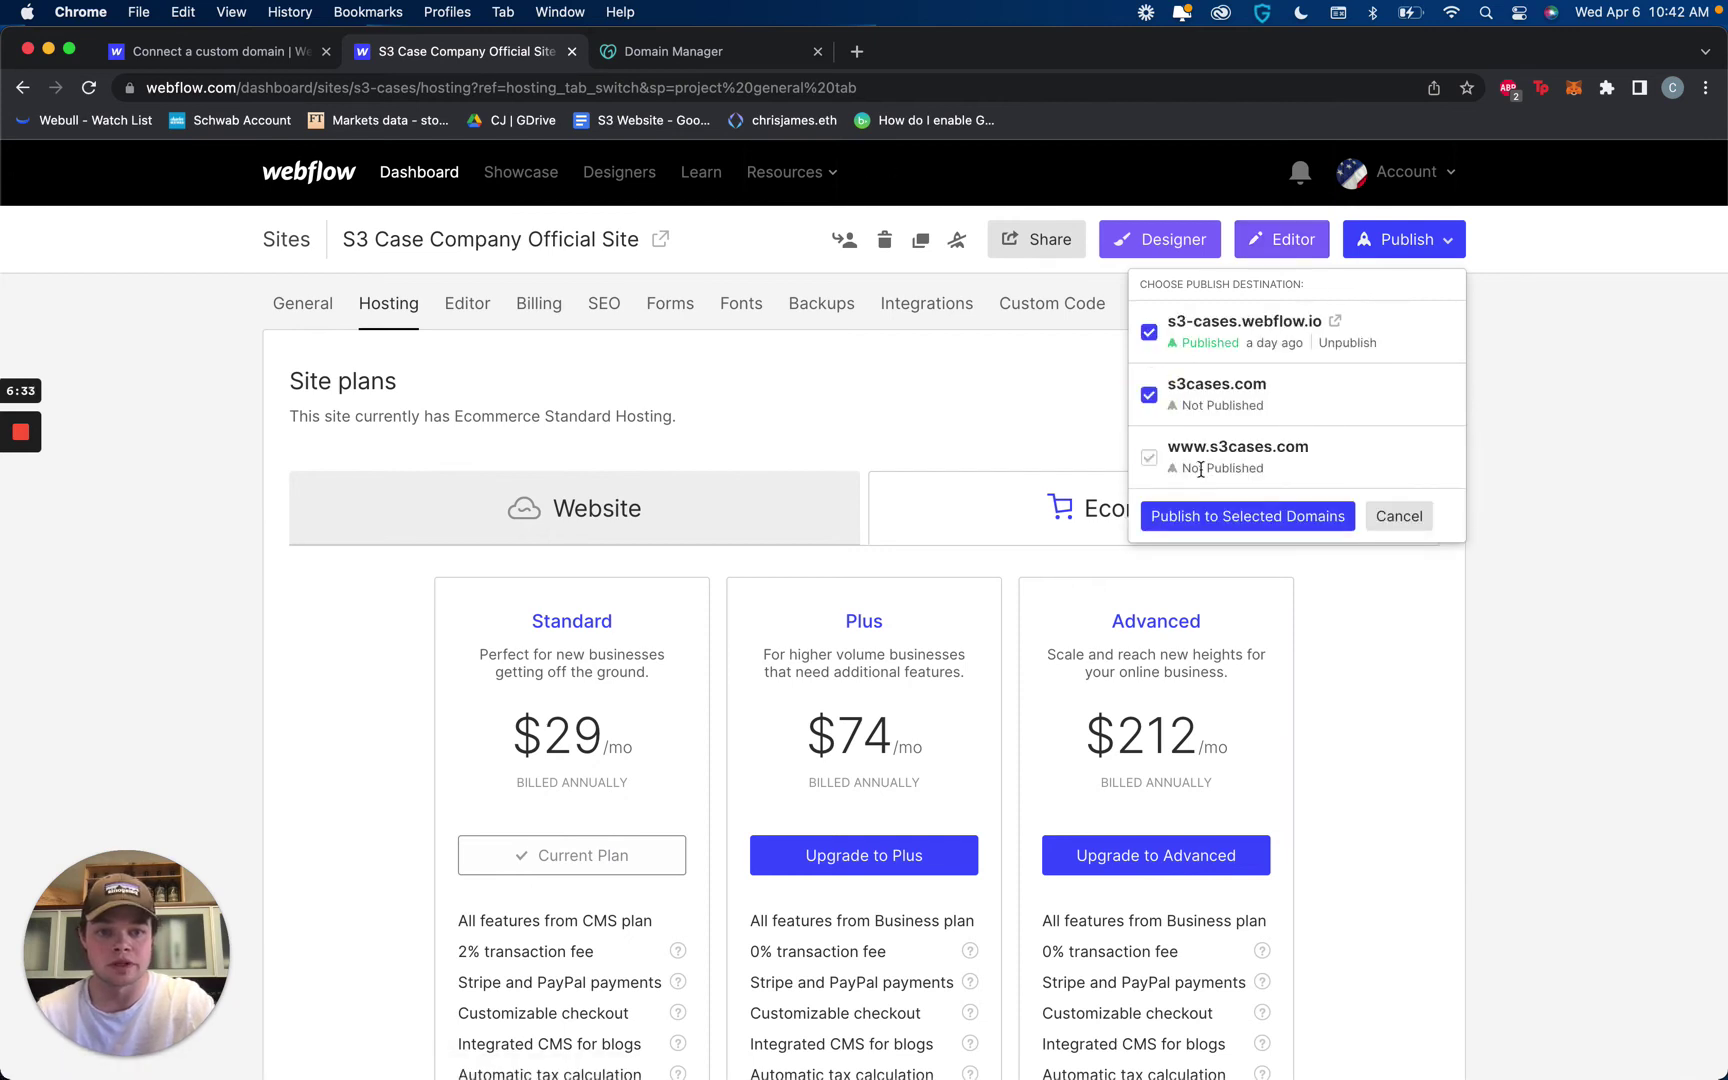
left_click(1150, 459)
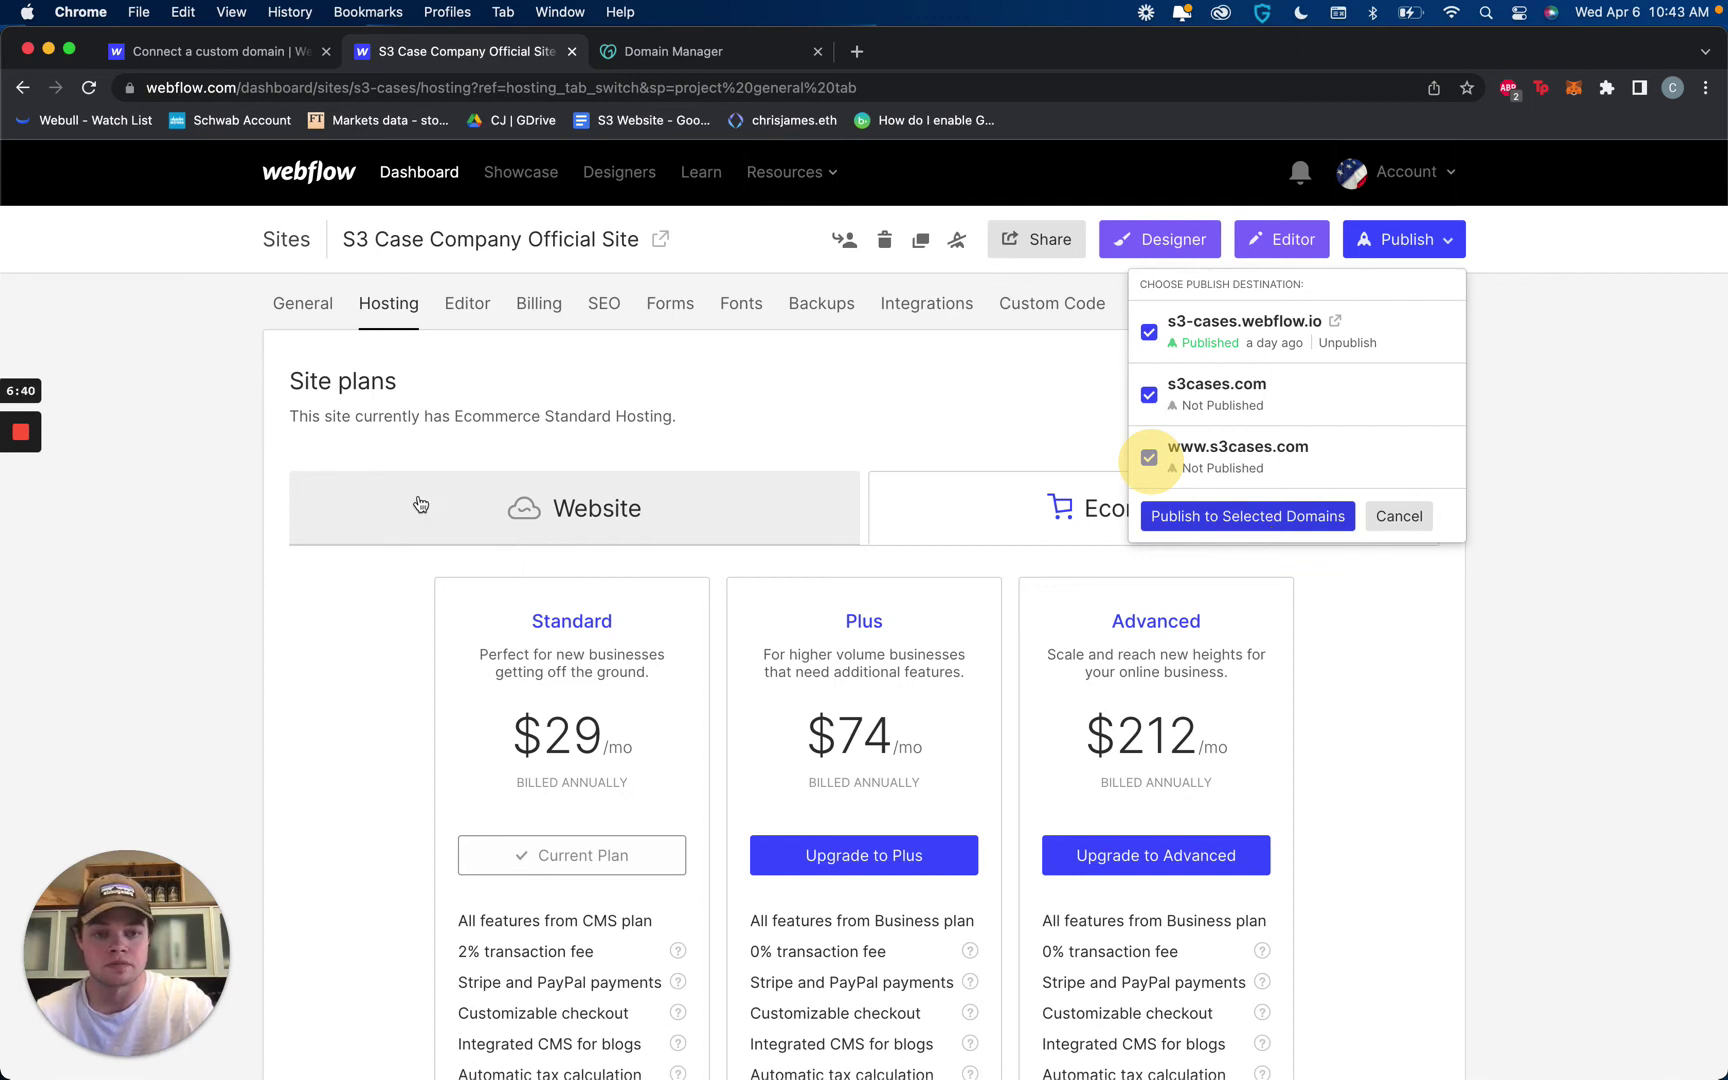
mouse_move(25, 445)
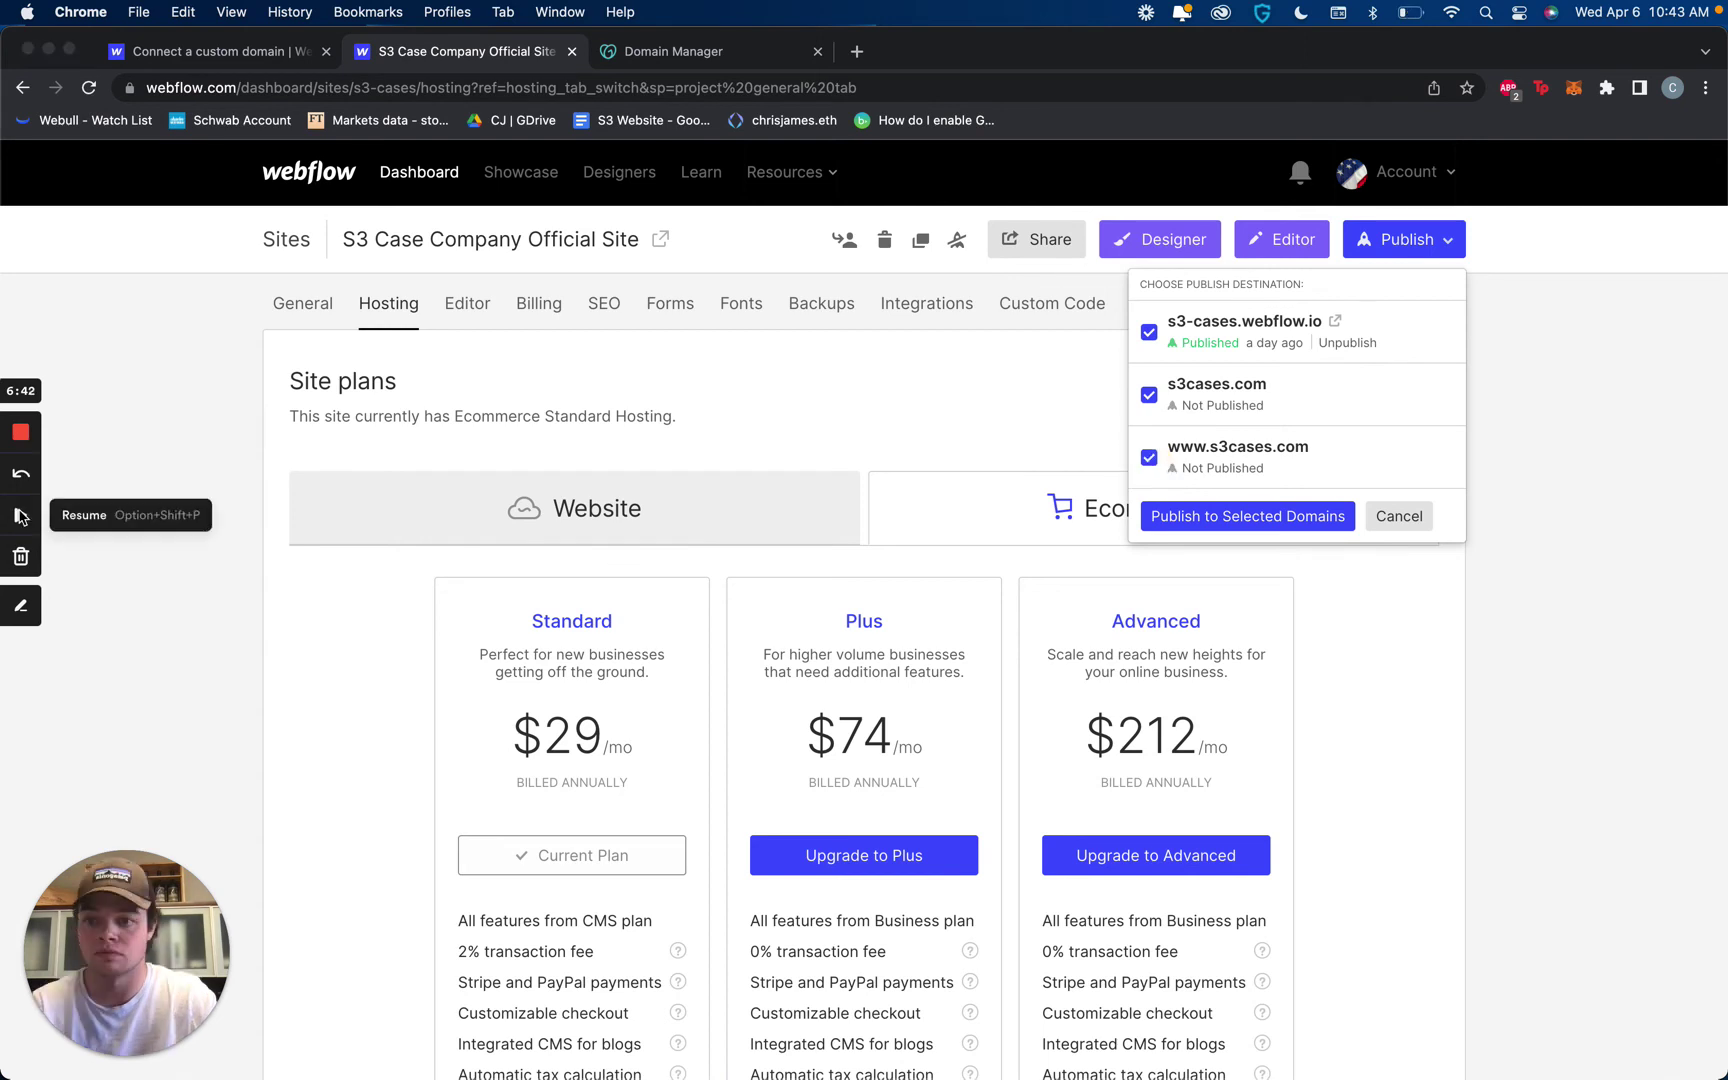
left_click(18, 514)
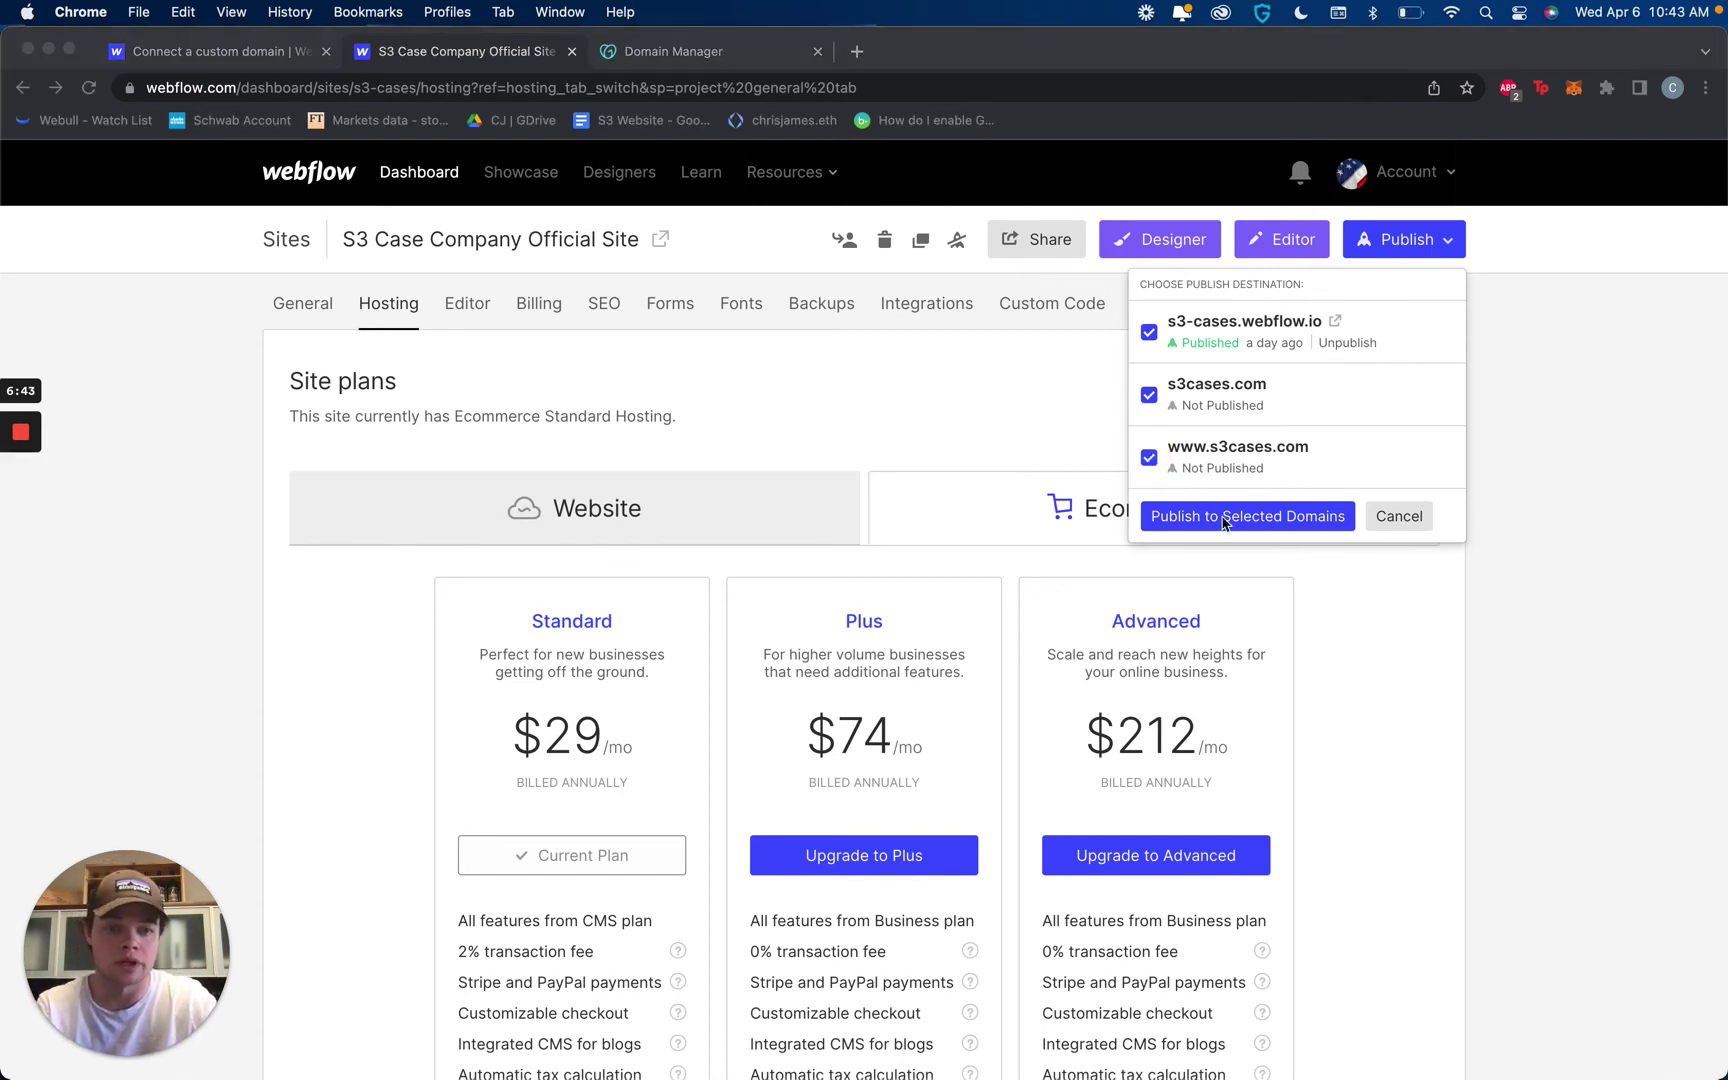
left_click(1203, 548)
left_click(1262, 517)
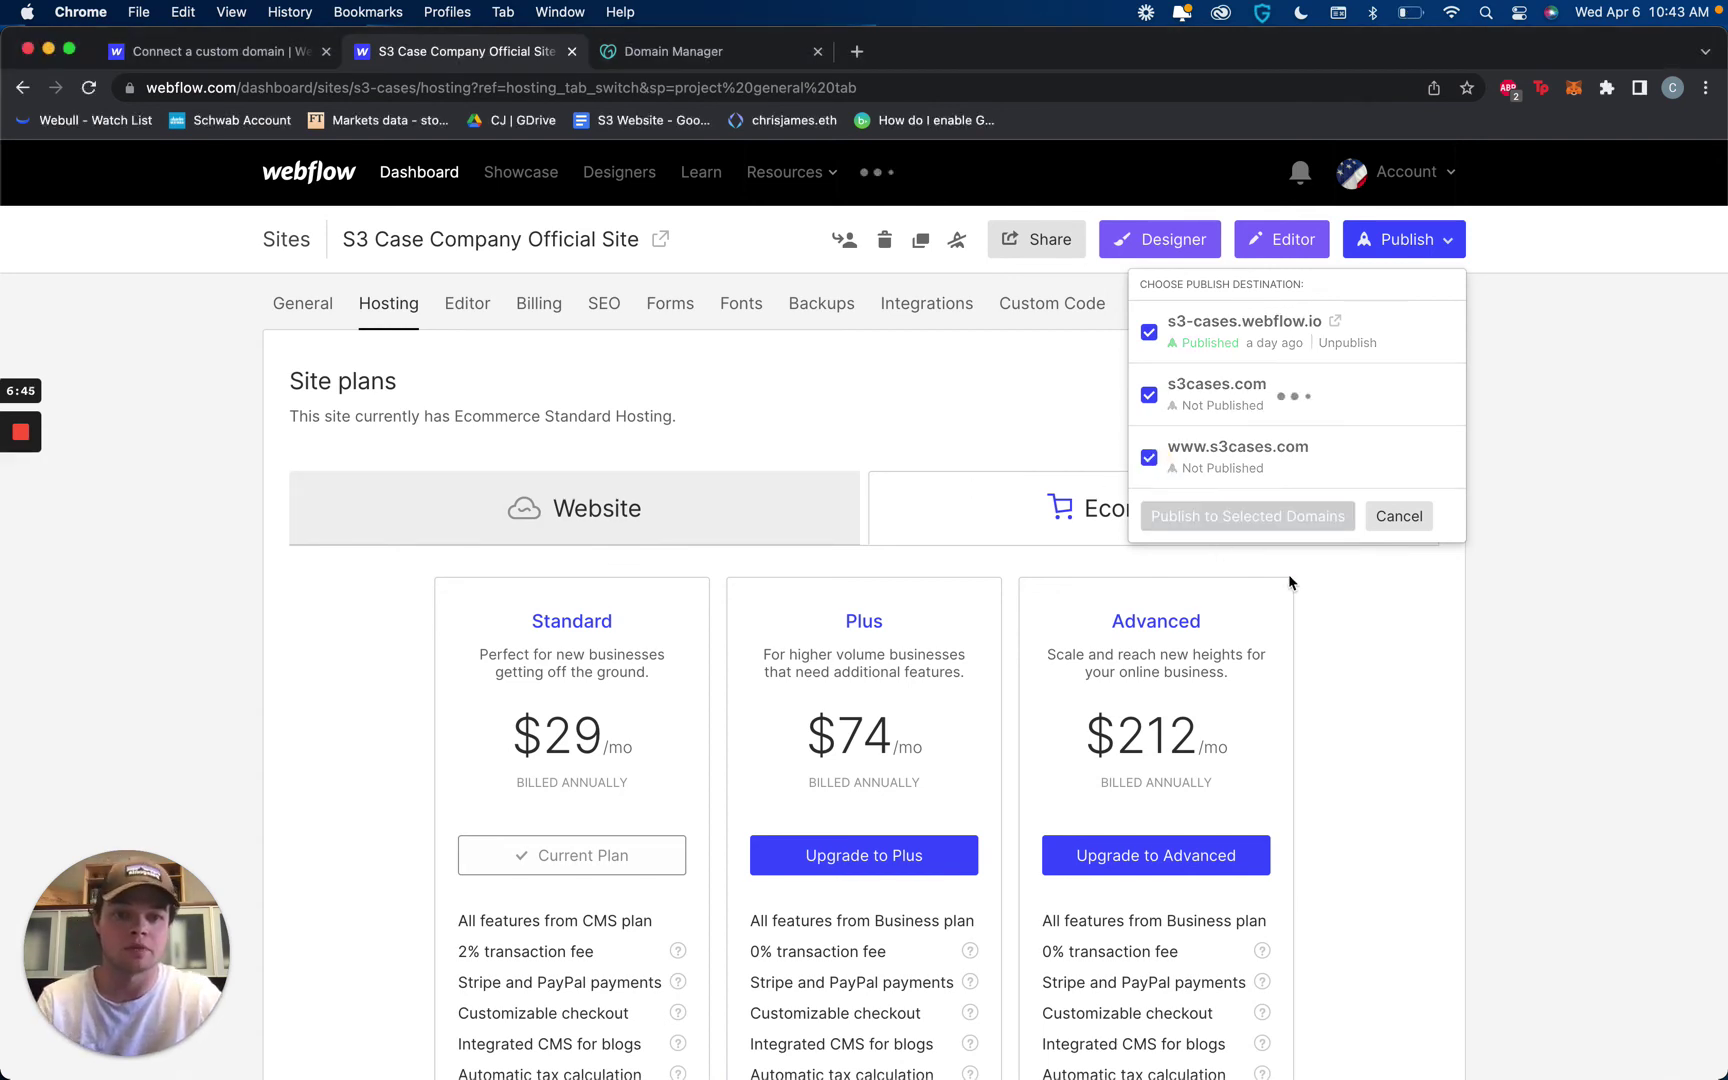
Step: Open s3cases.com in a new browser tab to check the live site
left_click(857, 52)
type("s3")
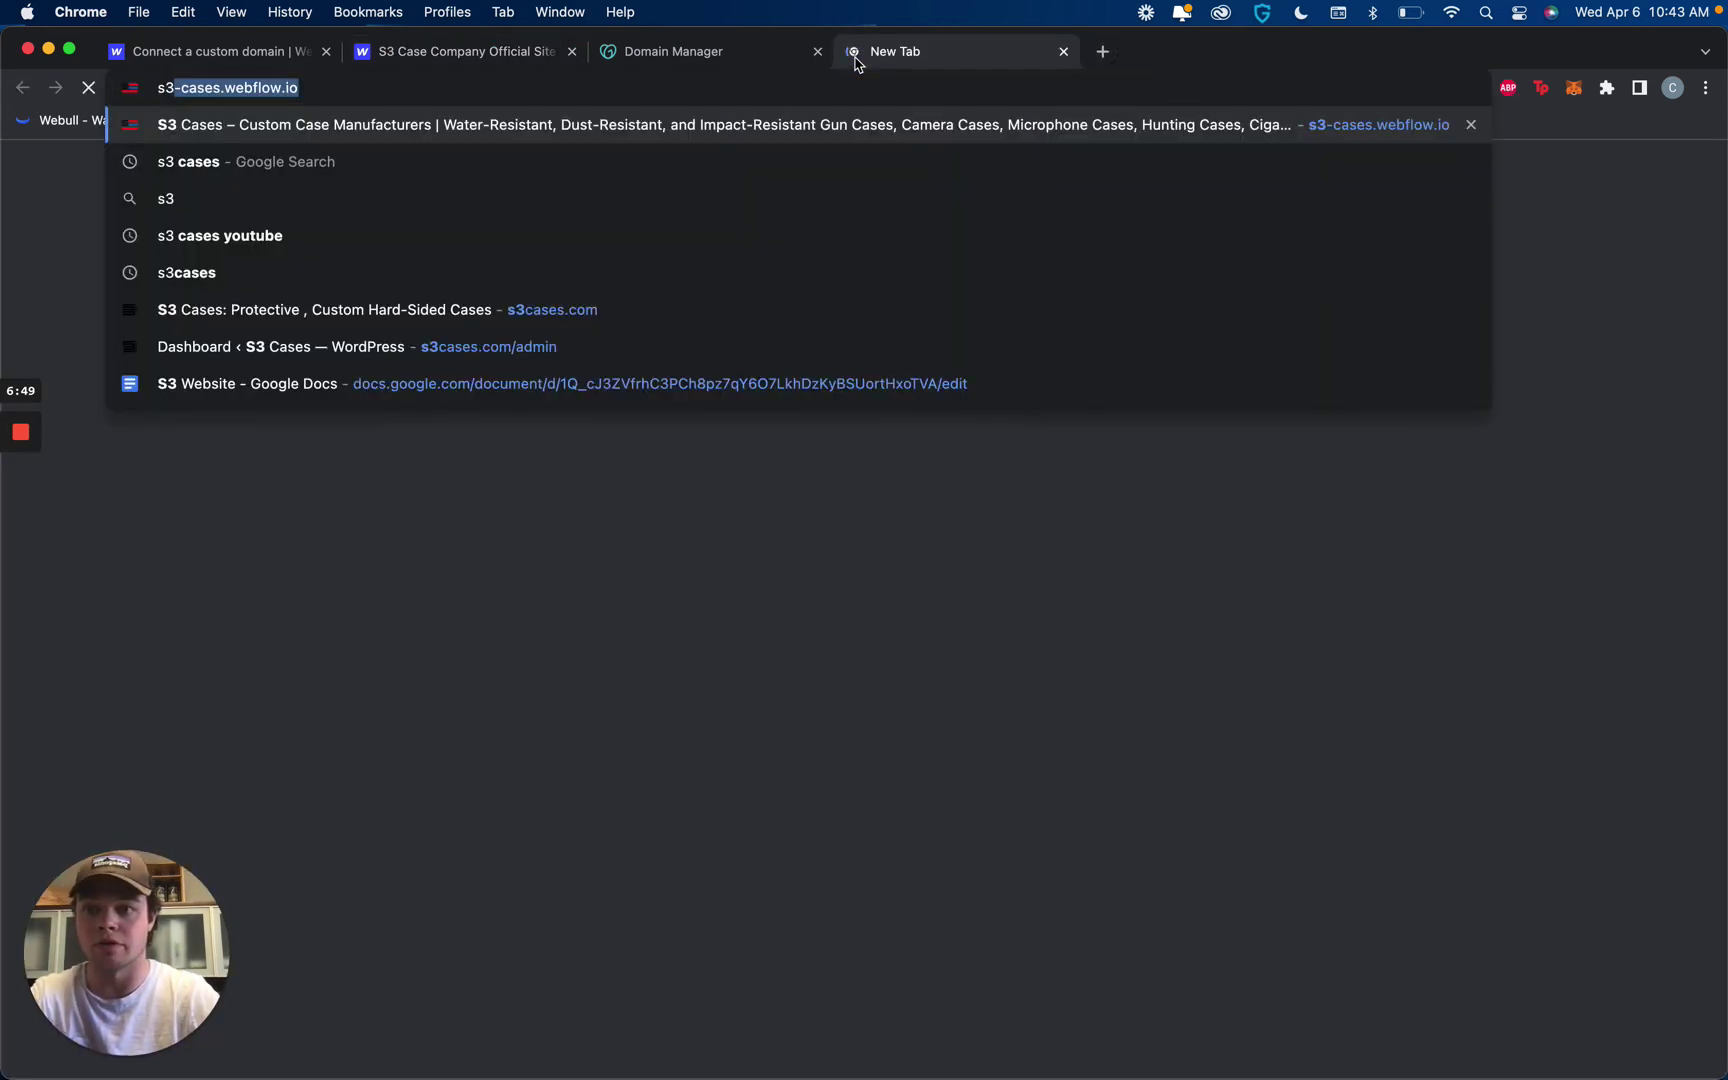
key("Return")
left_click(740, 88)
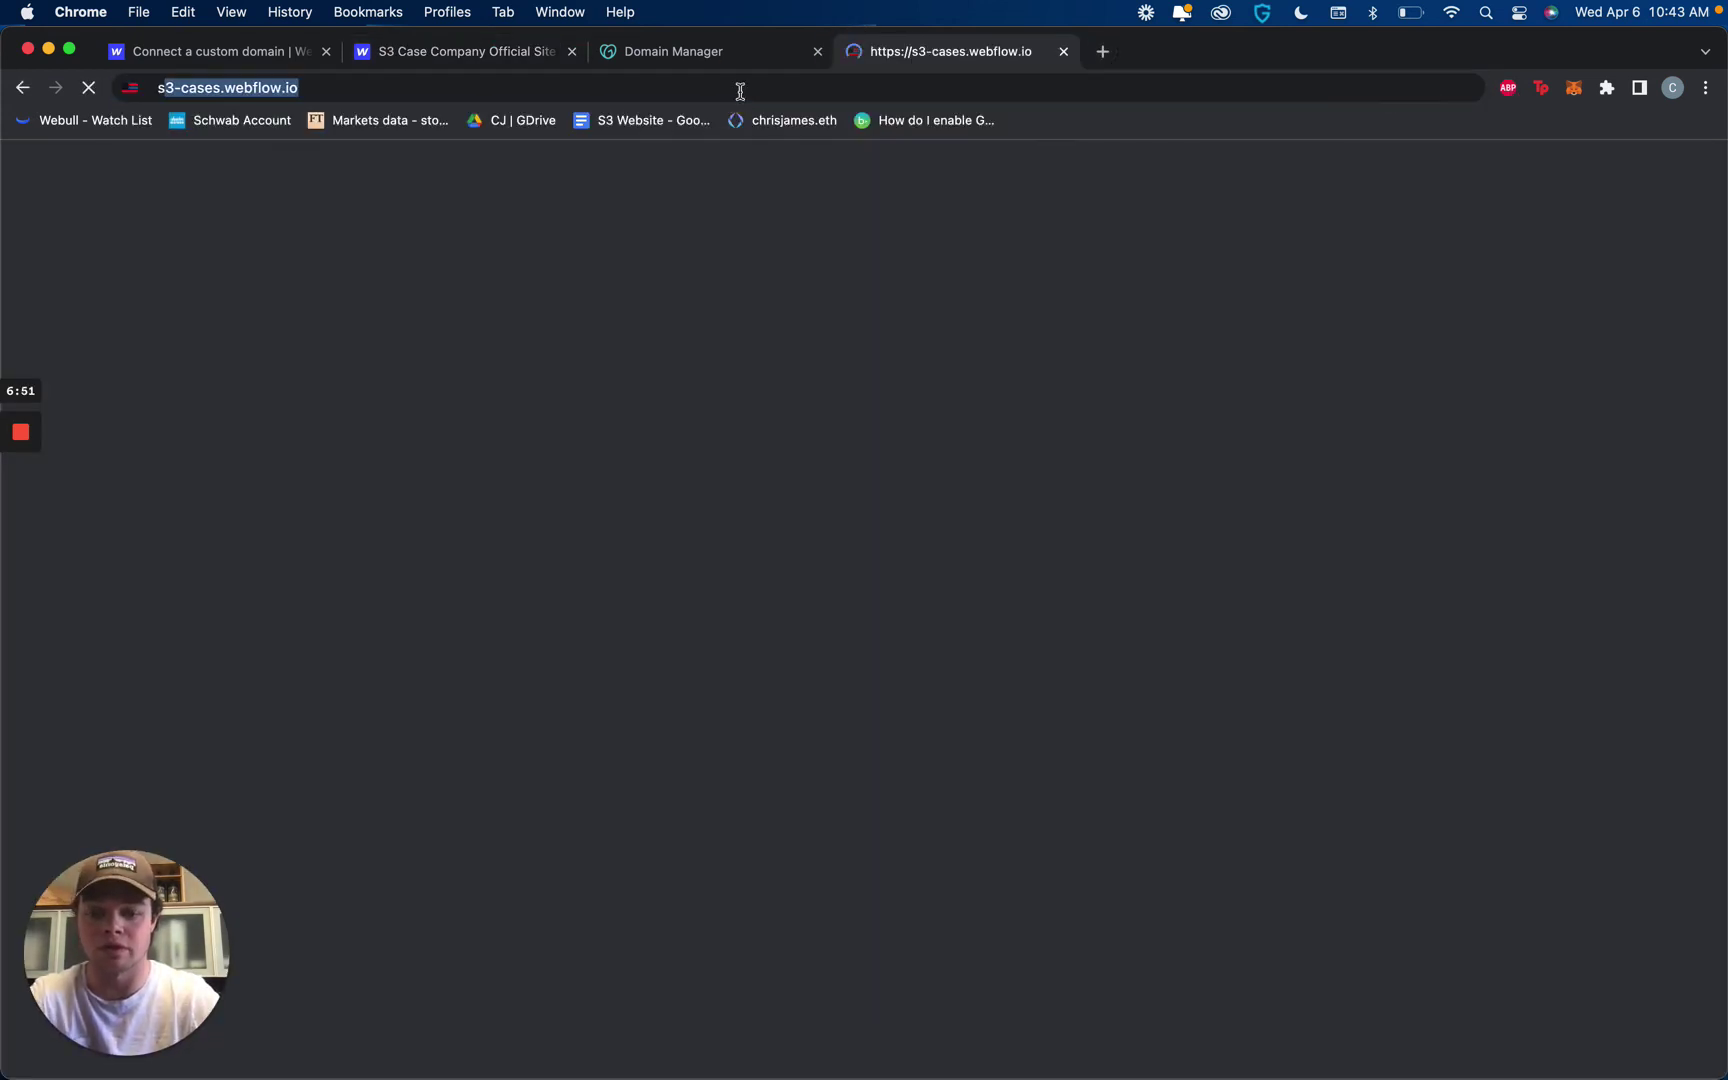
type("s3c")
key("Return")
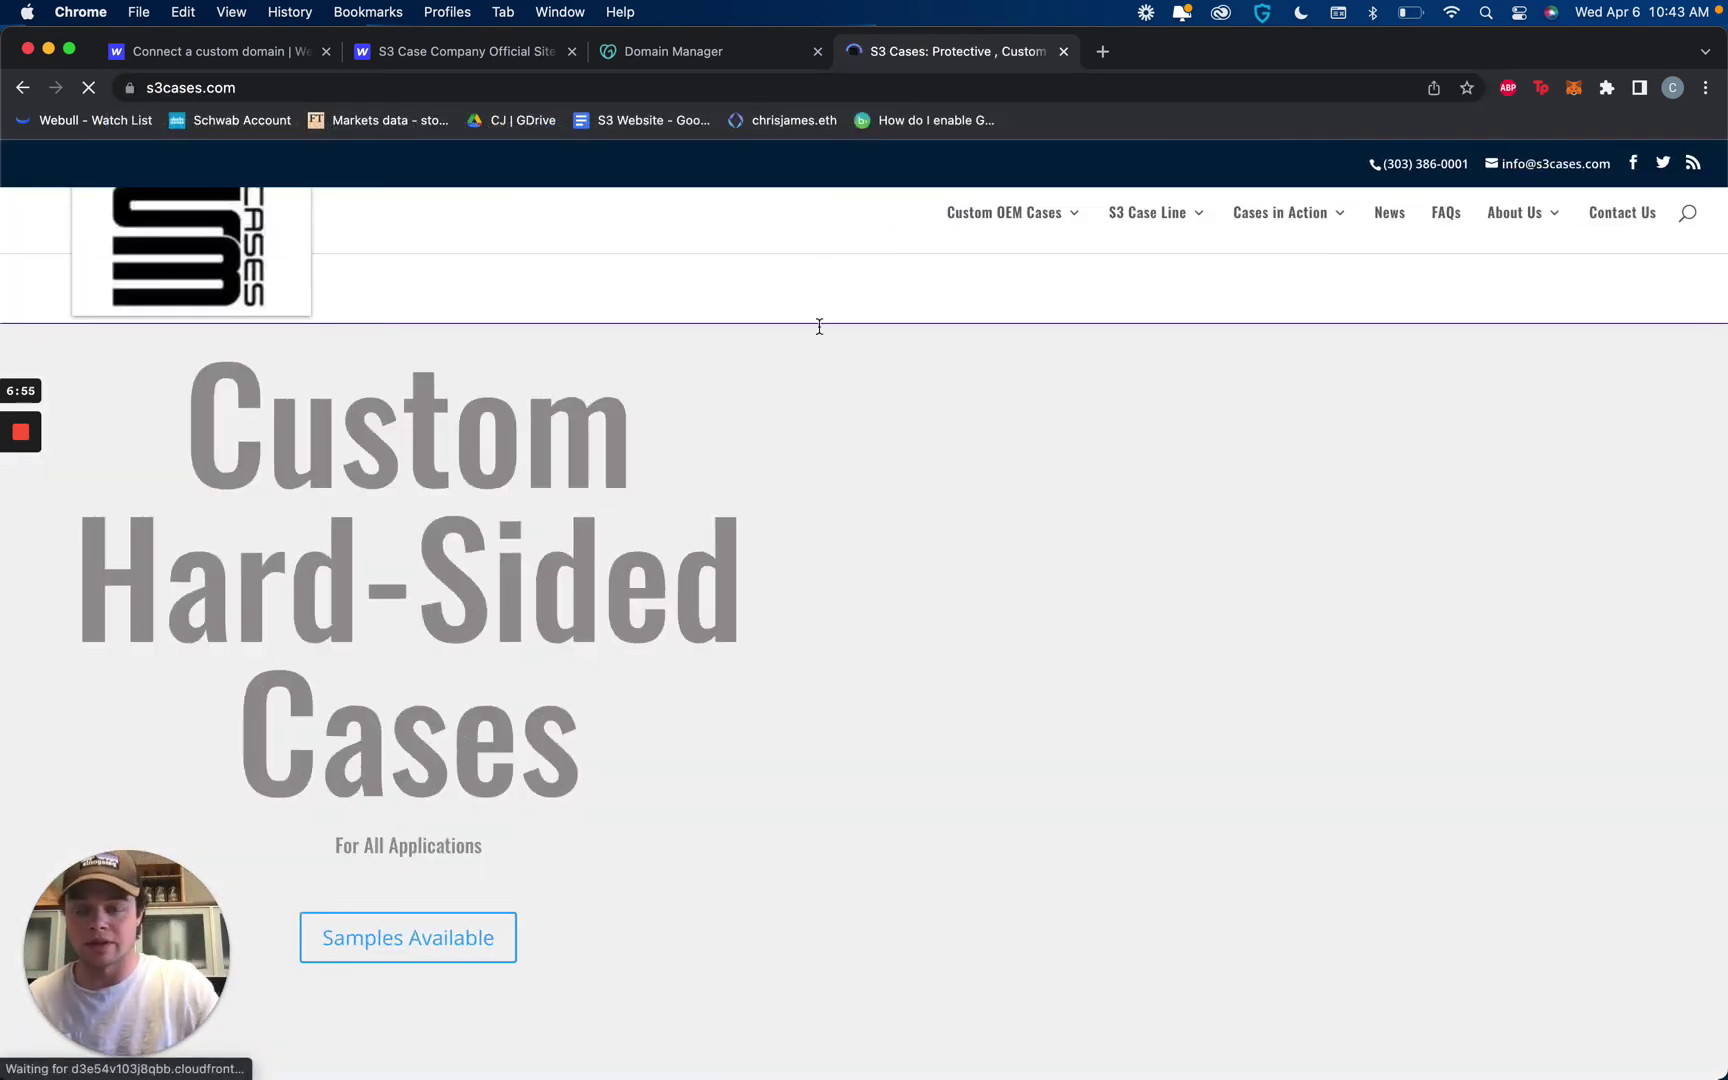
Step: Check the publish status in Webflow, close the publish destinations, and reload s3cases.com to view the live site
left_click(483, 58)
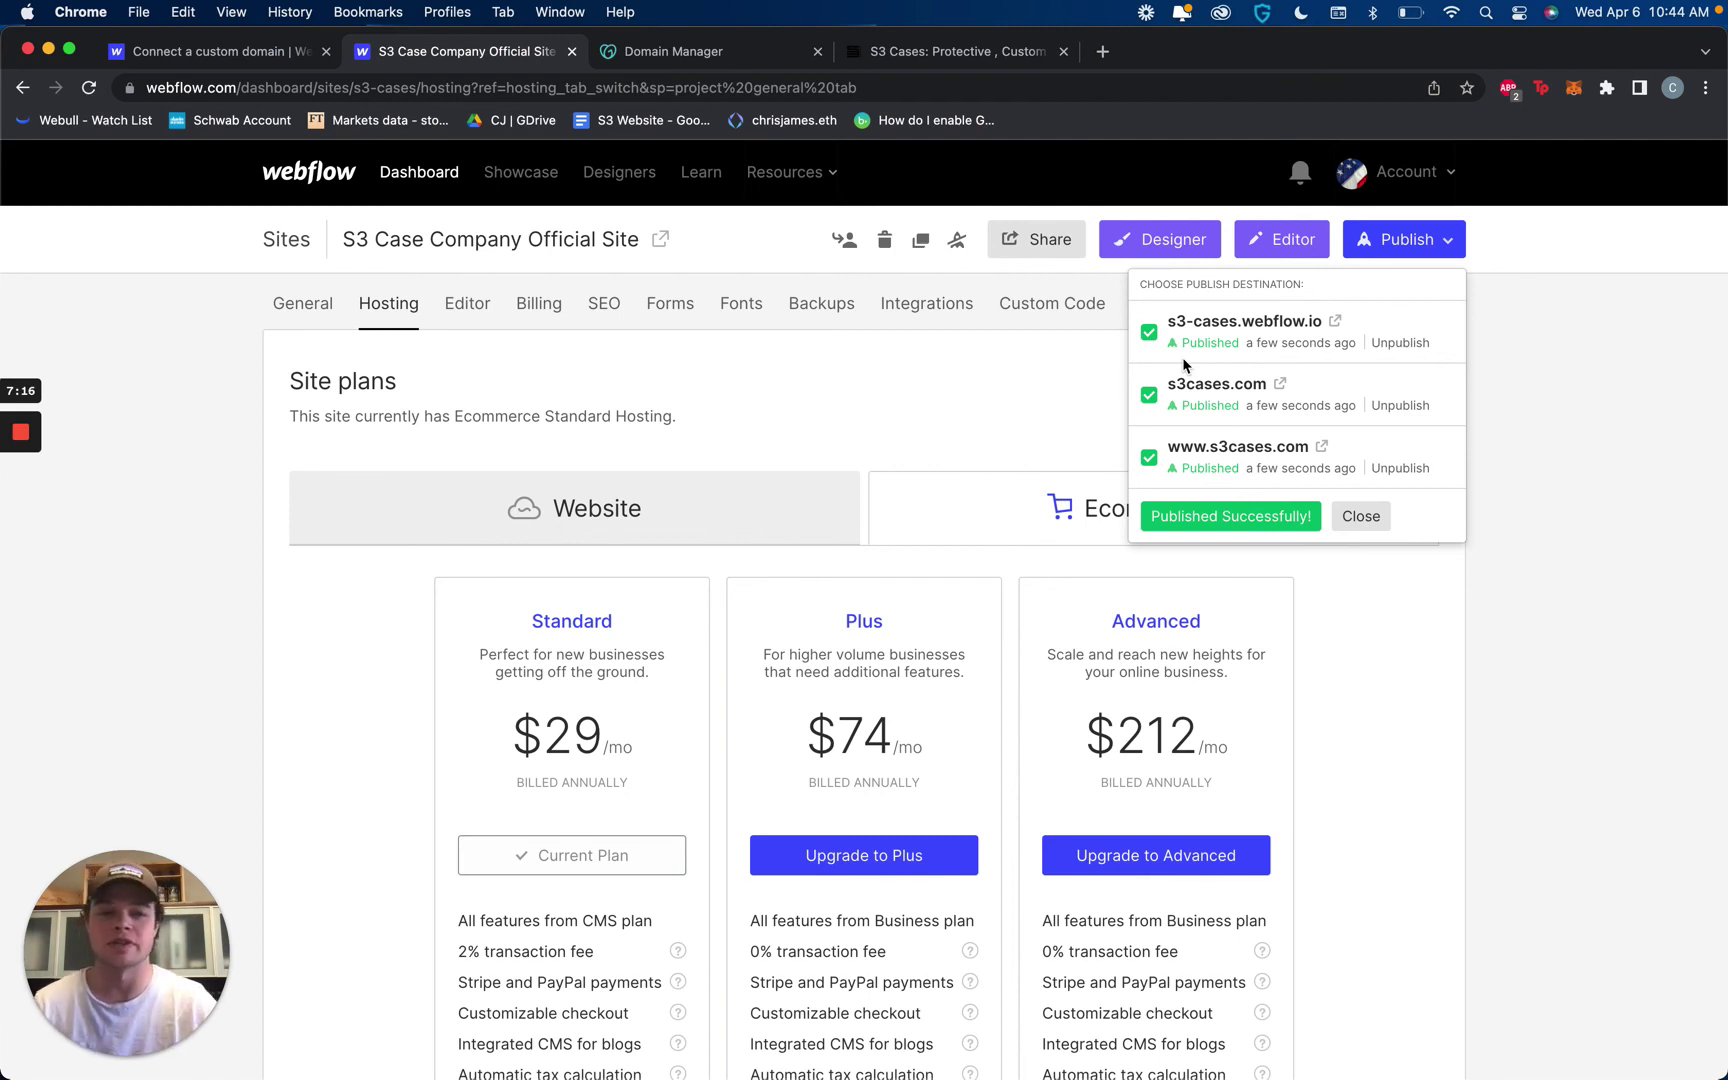
left_click(1502, 326)
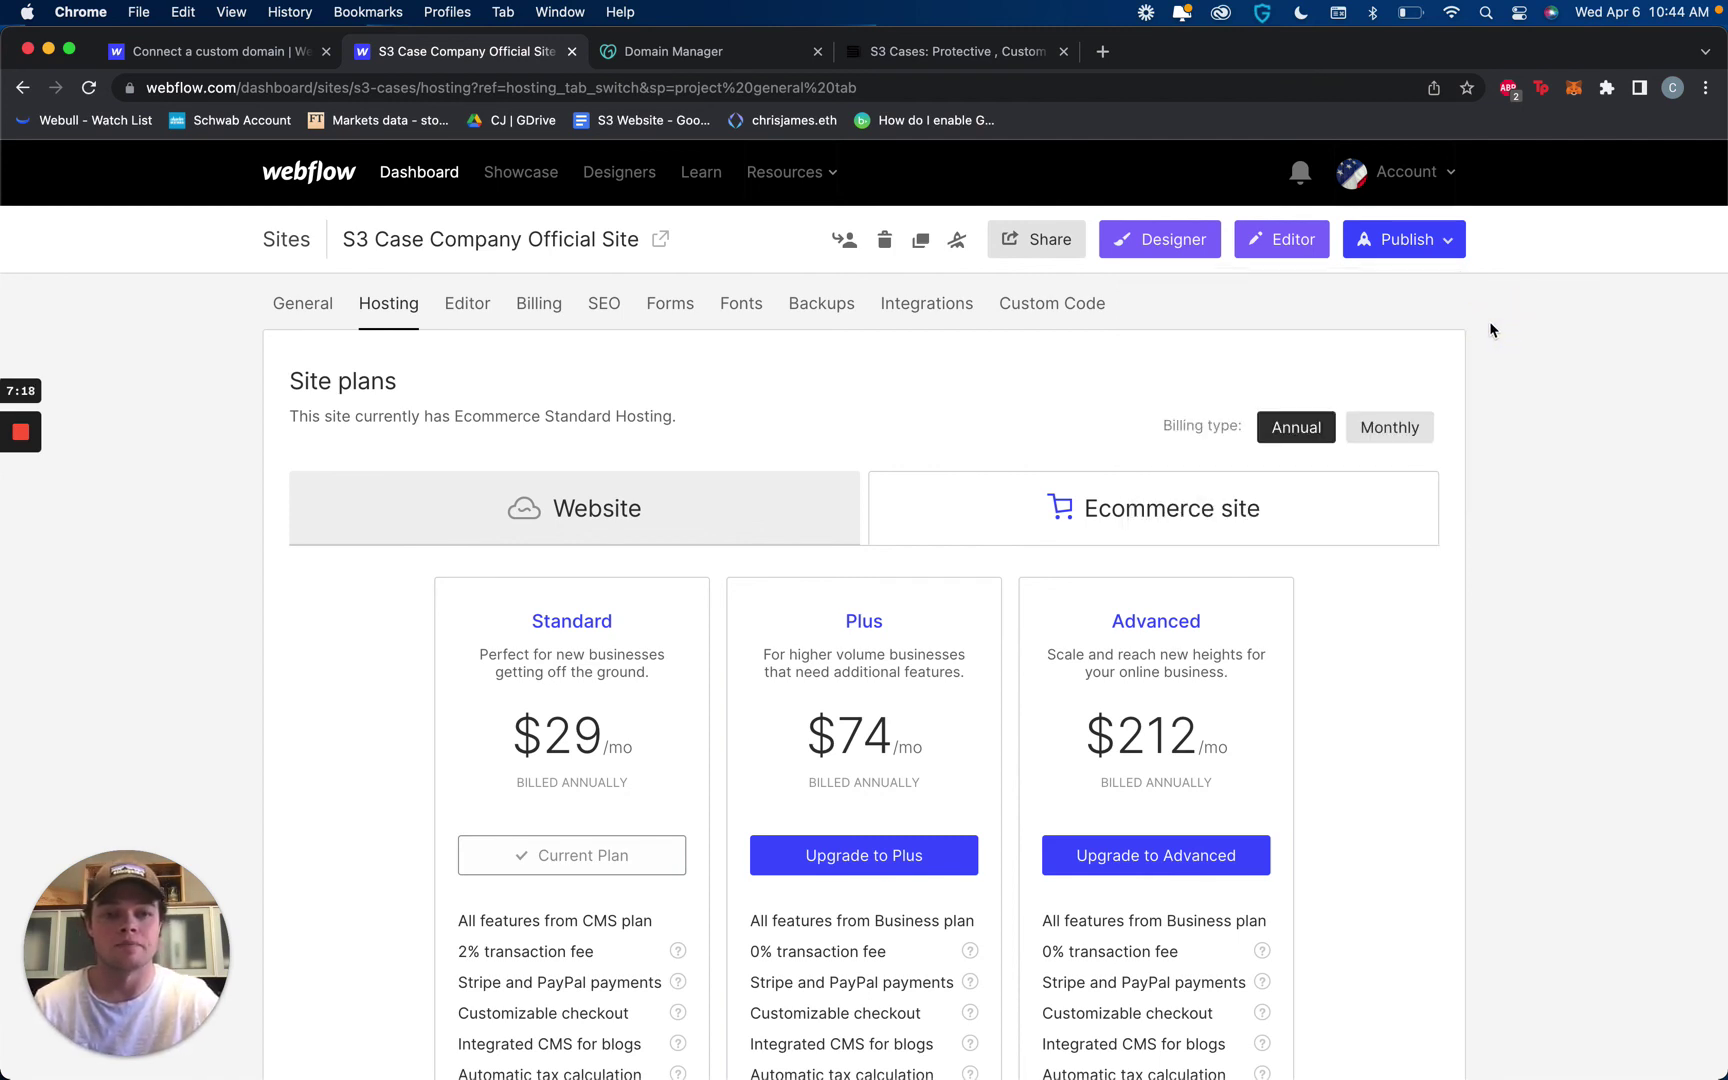
left_click(969, 60)
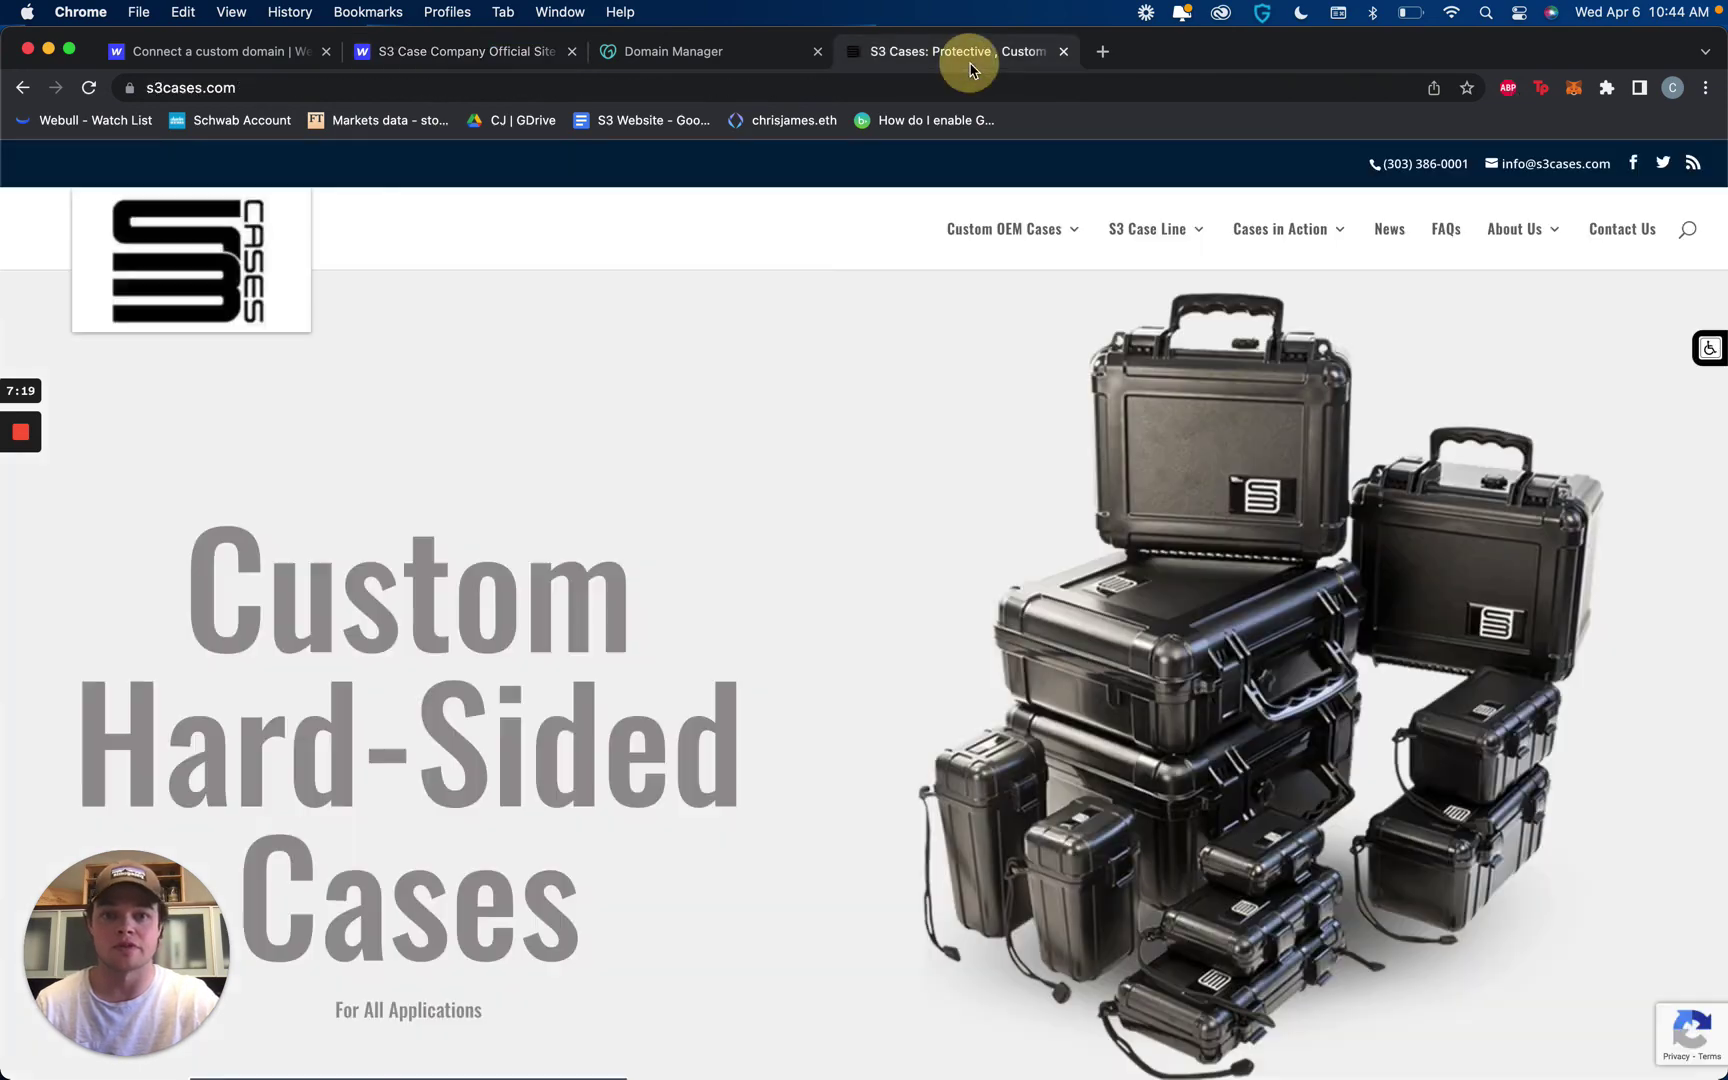
left_click(945, 90)
key("Return")
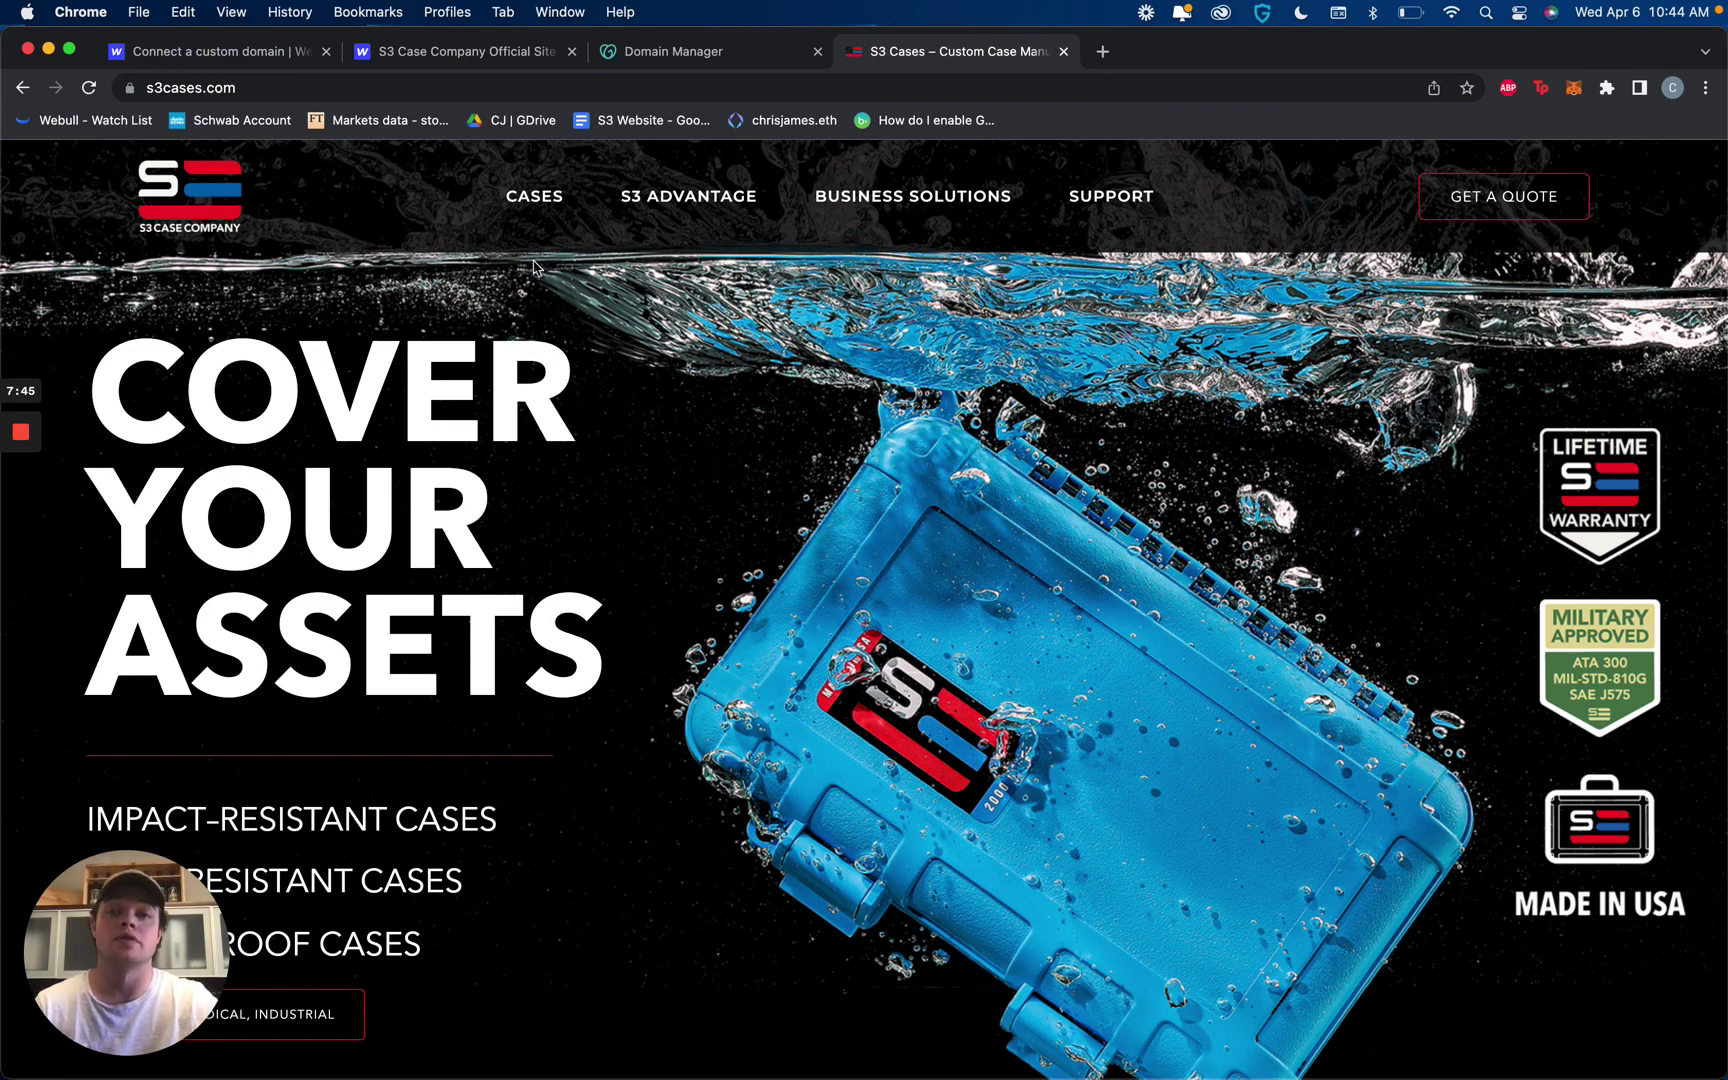
mouse_move(18, 435)
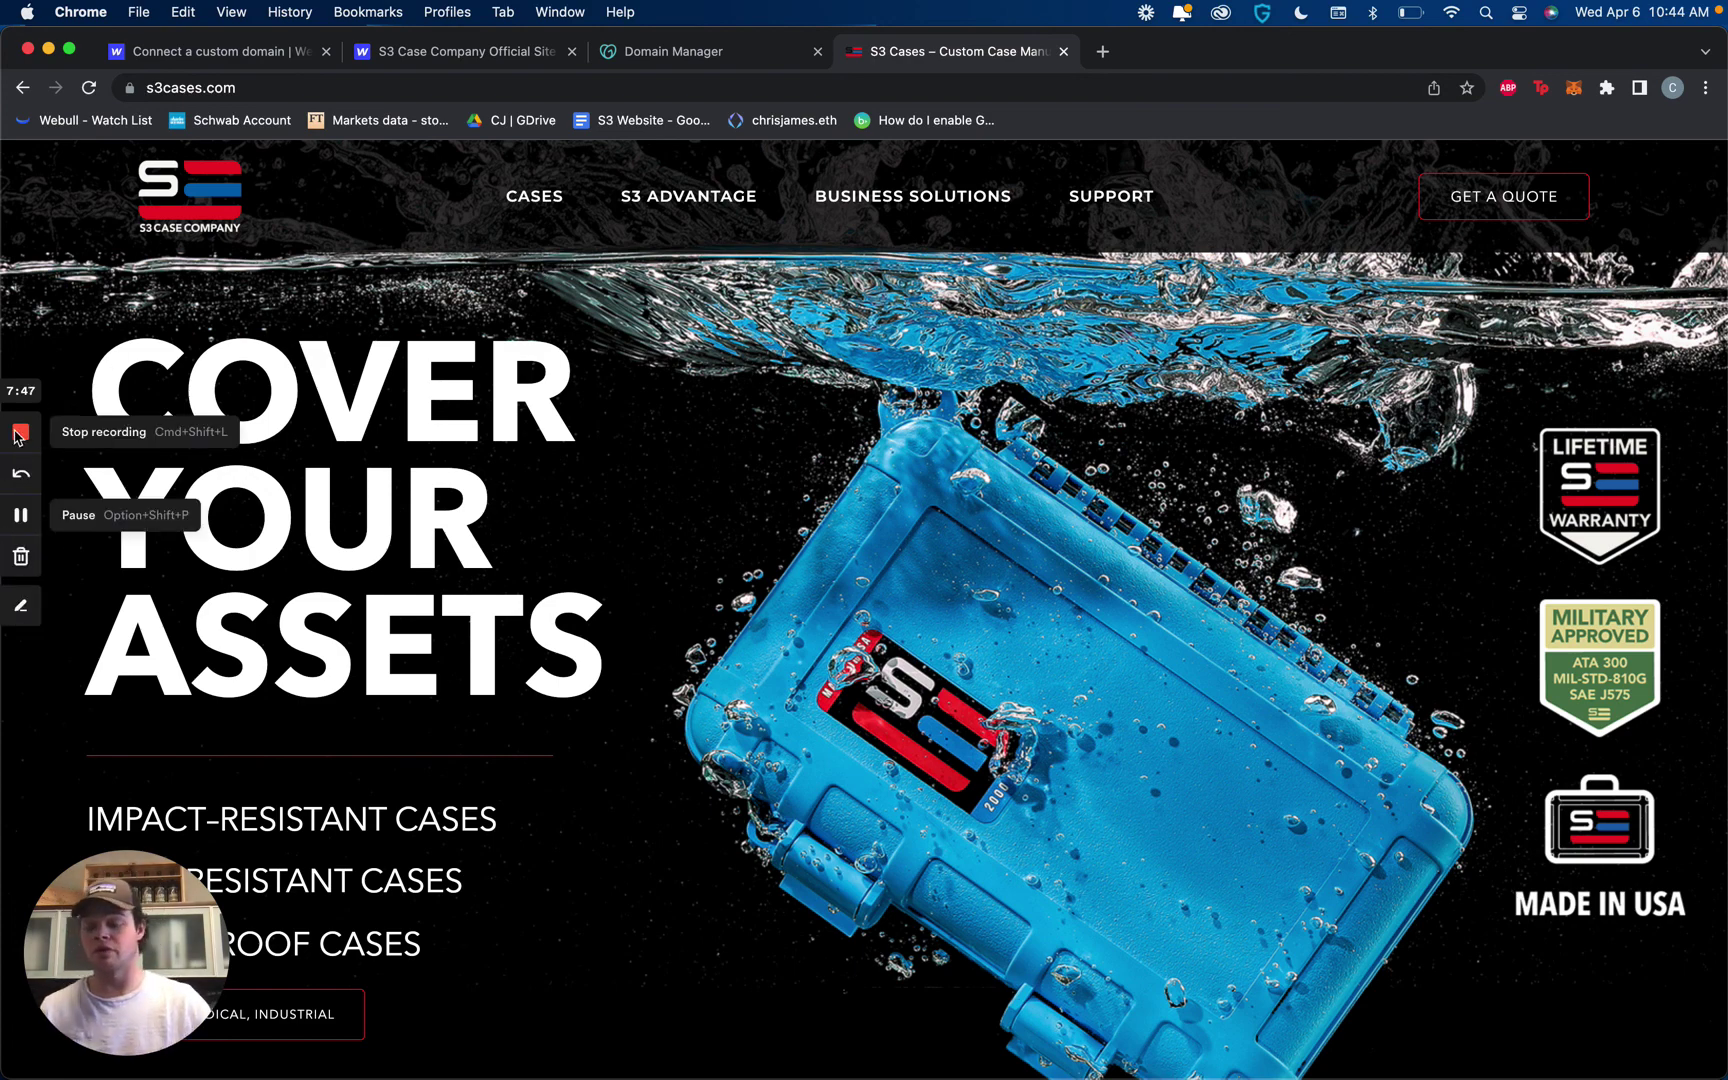